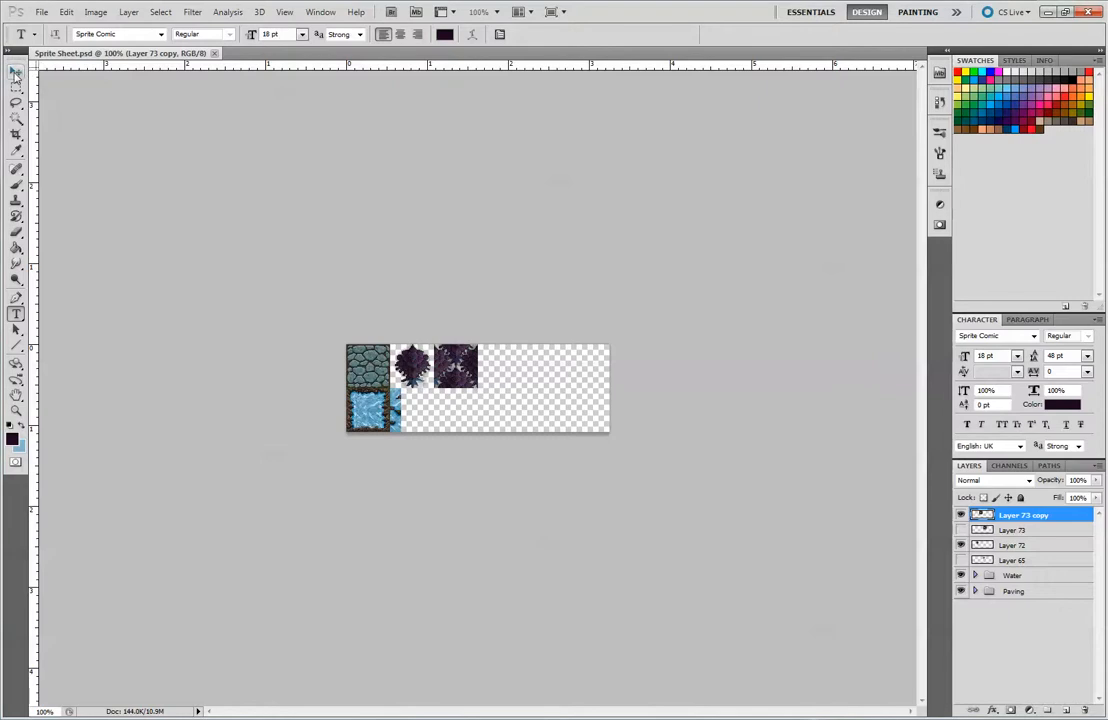
Create a new 64 by 64 pixel RGB document at 300 pixels/inch with a white background.
click(16, 71)
key(ctrl+plus)
key(ctrl+plus)
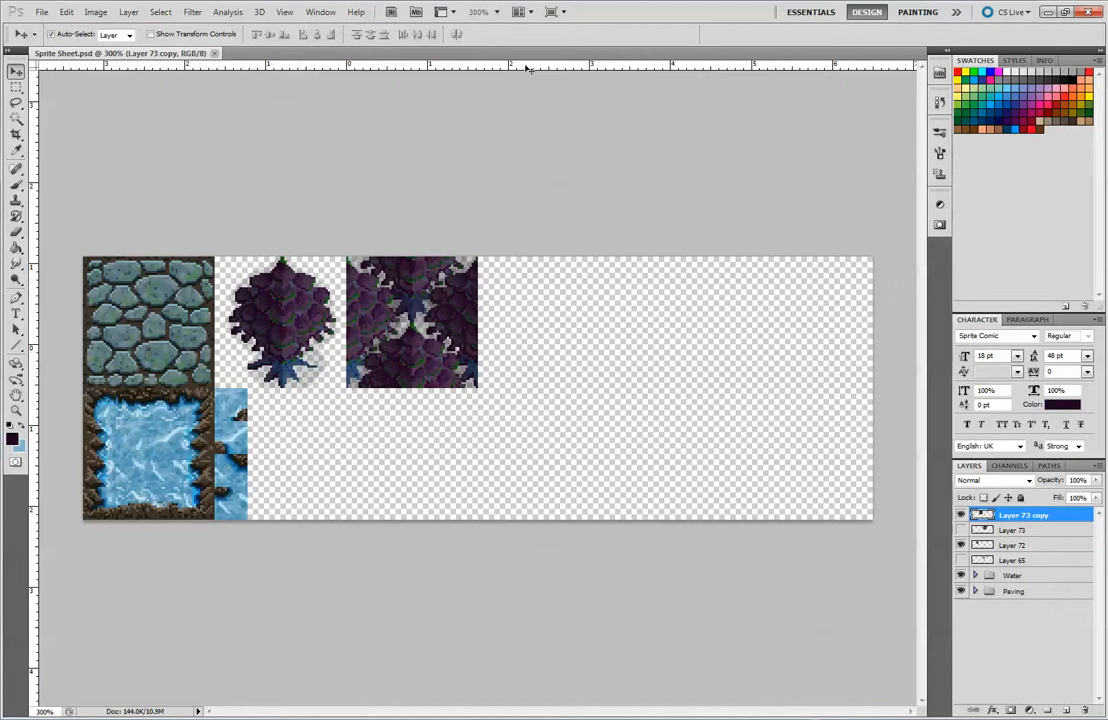
click(47, 17)
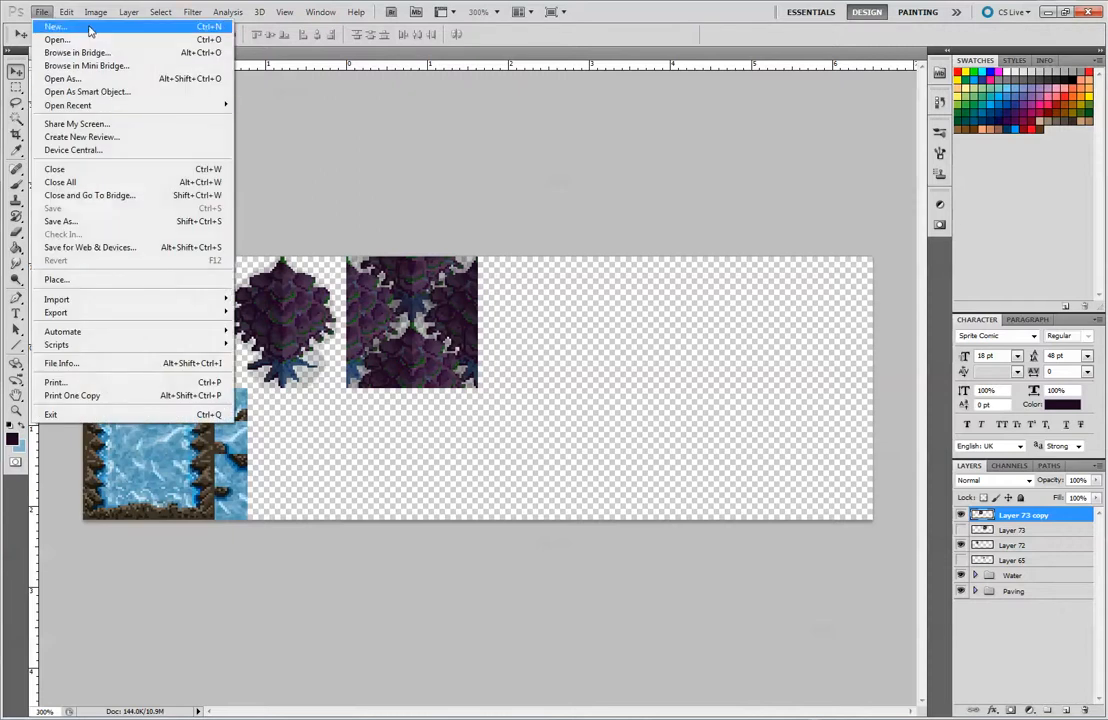
click(79, 25)
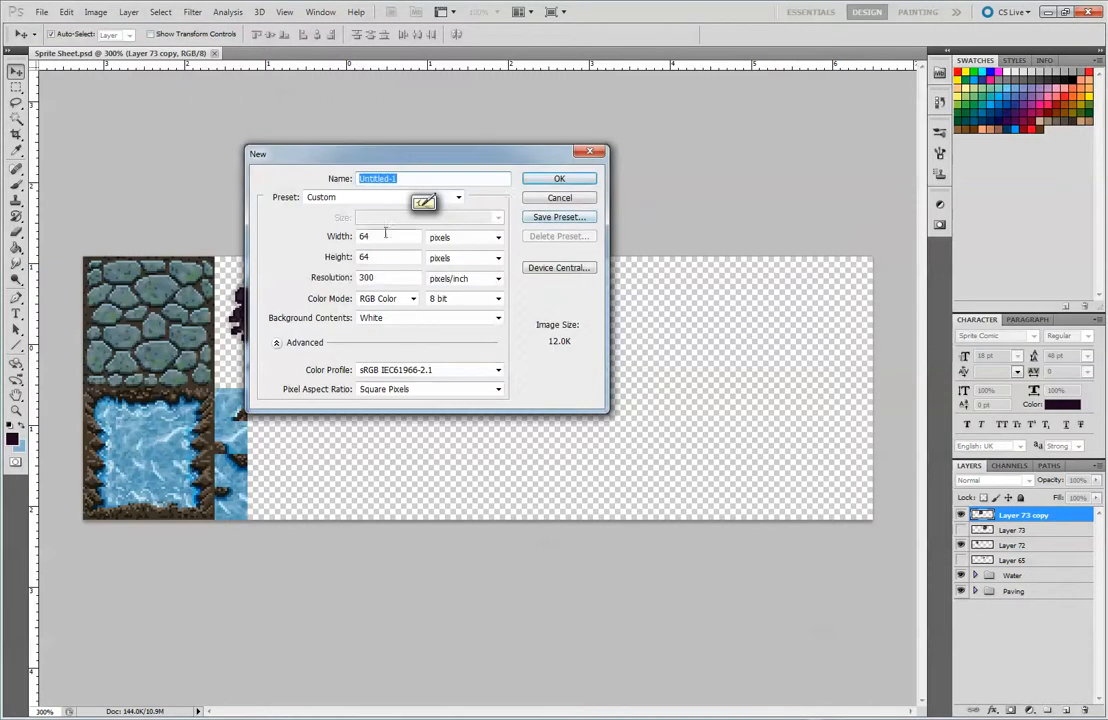
drag(376, 235, 354, 236)
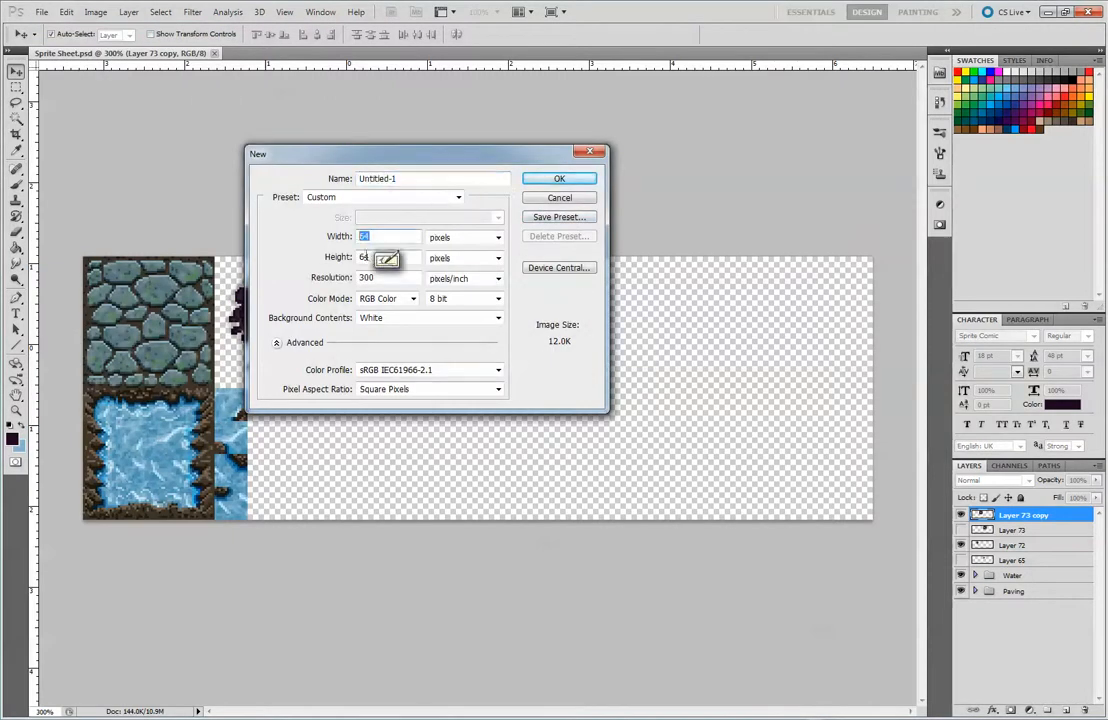
click(366, 256)
double_click(366, 256)
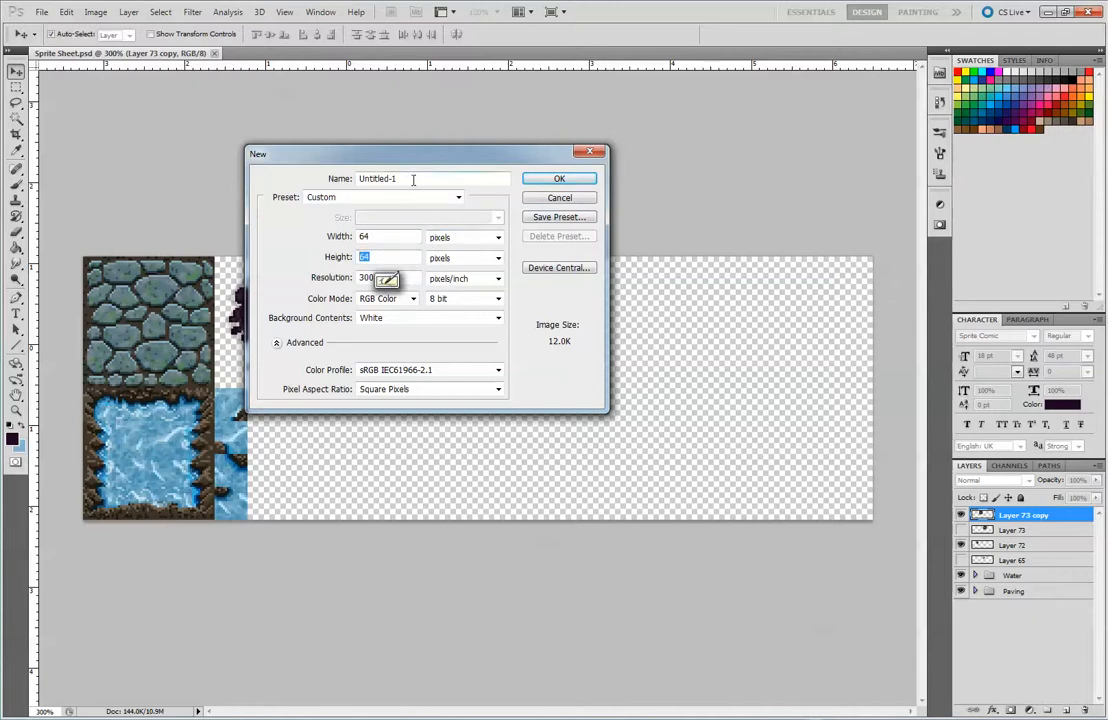
drag(408, 160, 631, 152)
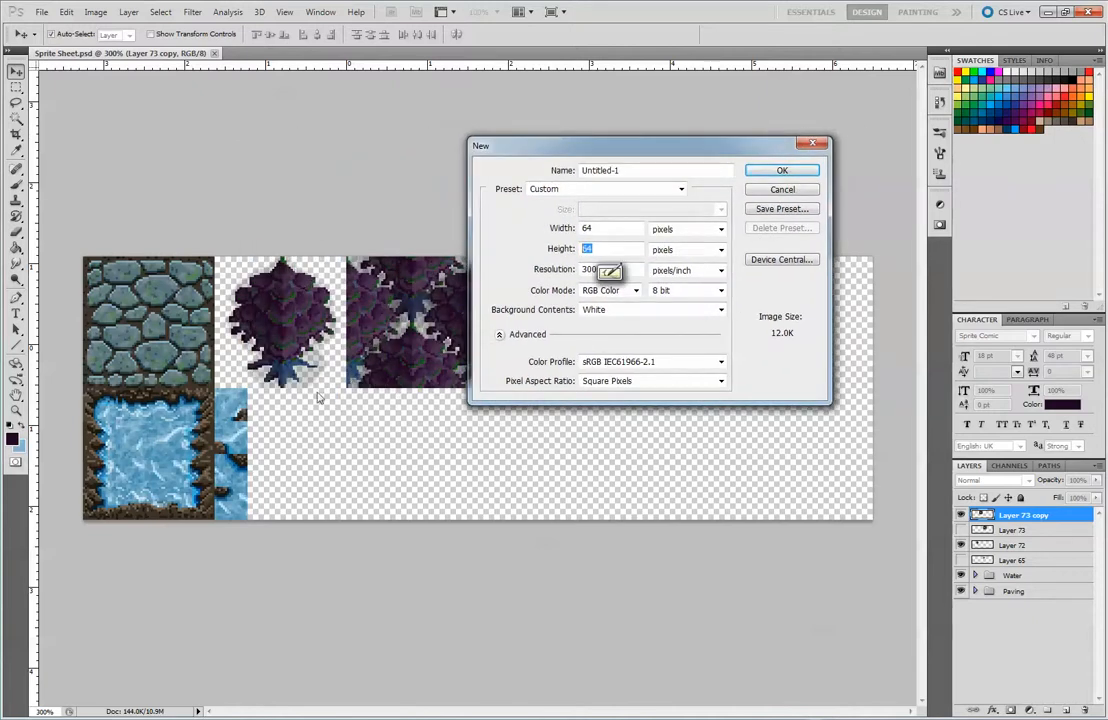
drag(712, 150, 601, 141)
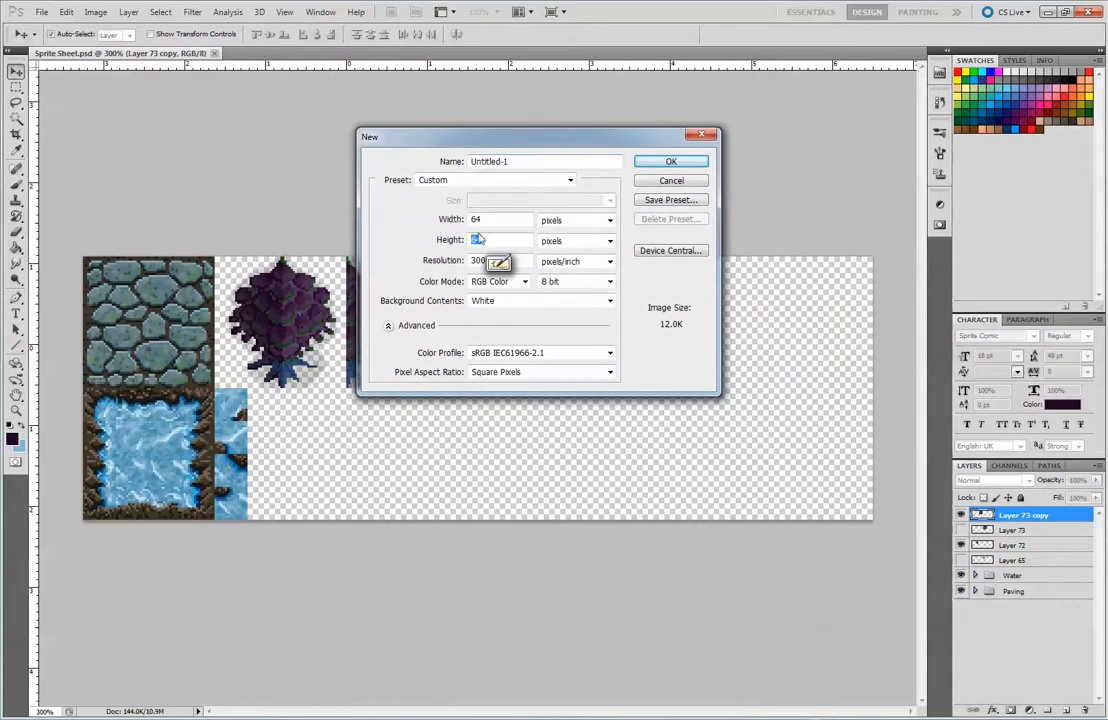
click(687, 163)
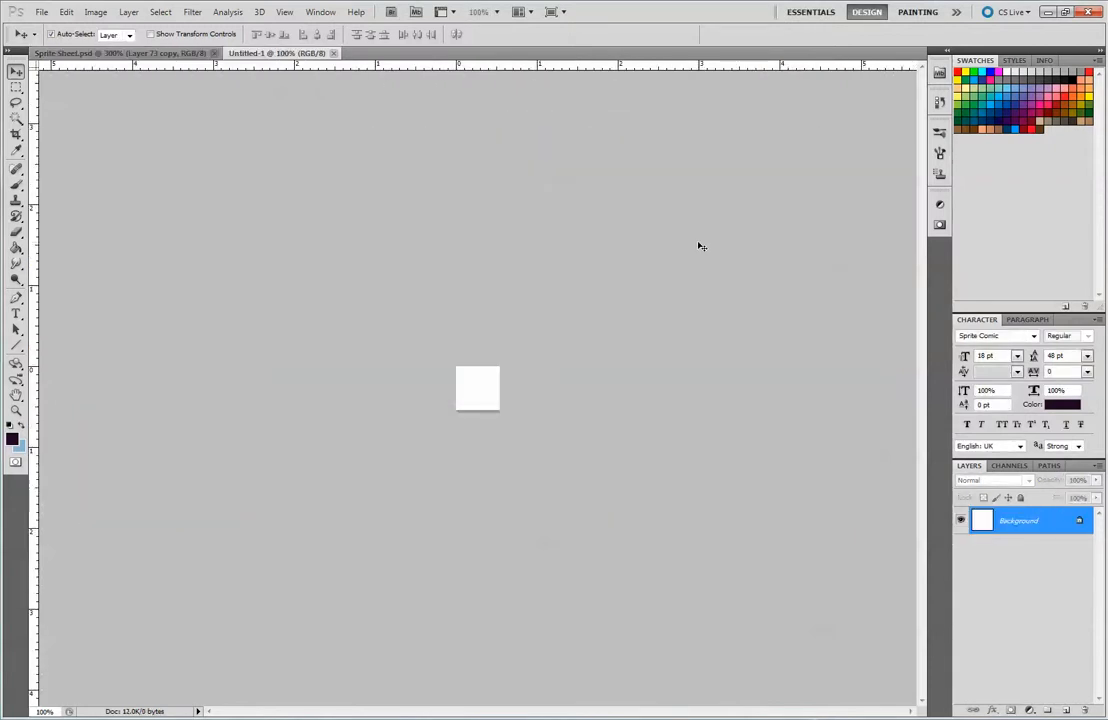
Convert the locked Background into a regular layer named Layer 0 and hide it.
key(ctrl+plus)
key(ctrl+plus)
key(ctrl+plus)
key(ctrl+plus)
key(ctrl+plus)
key(ctrl+plus)
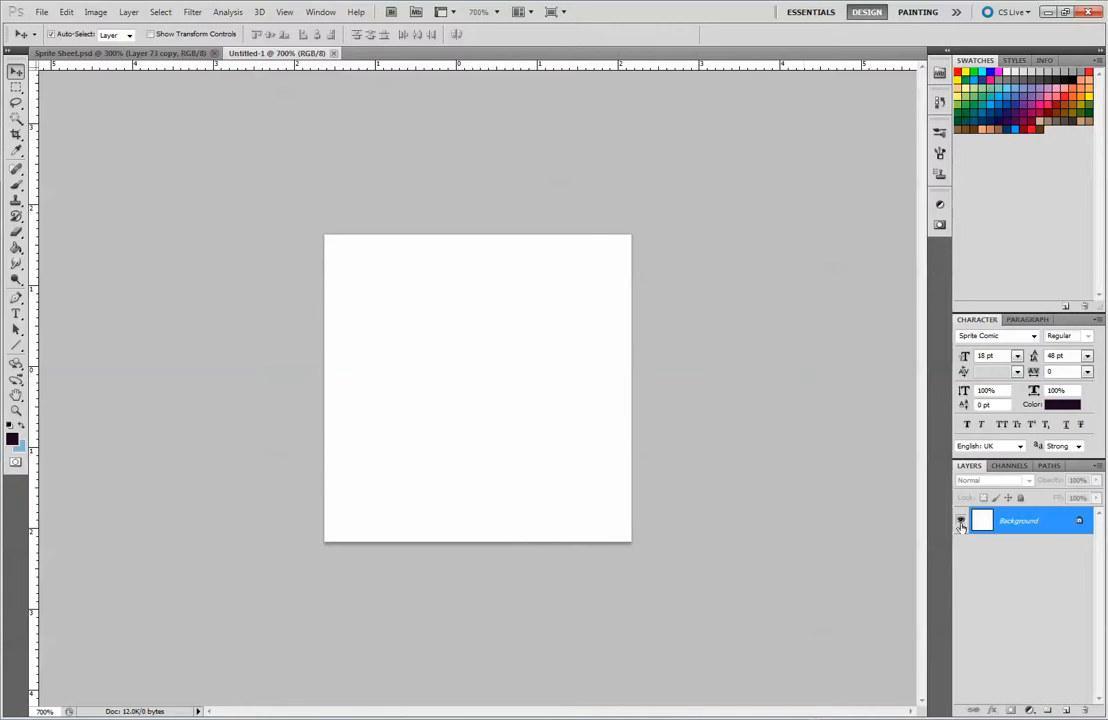
drag(1021, 525, 1000, 540)
double_click(1065, 527)
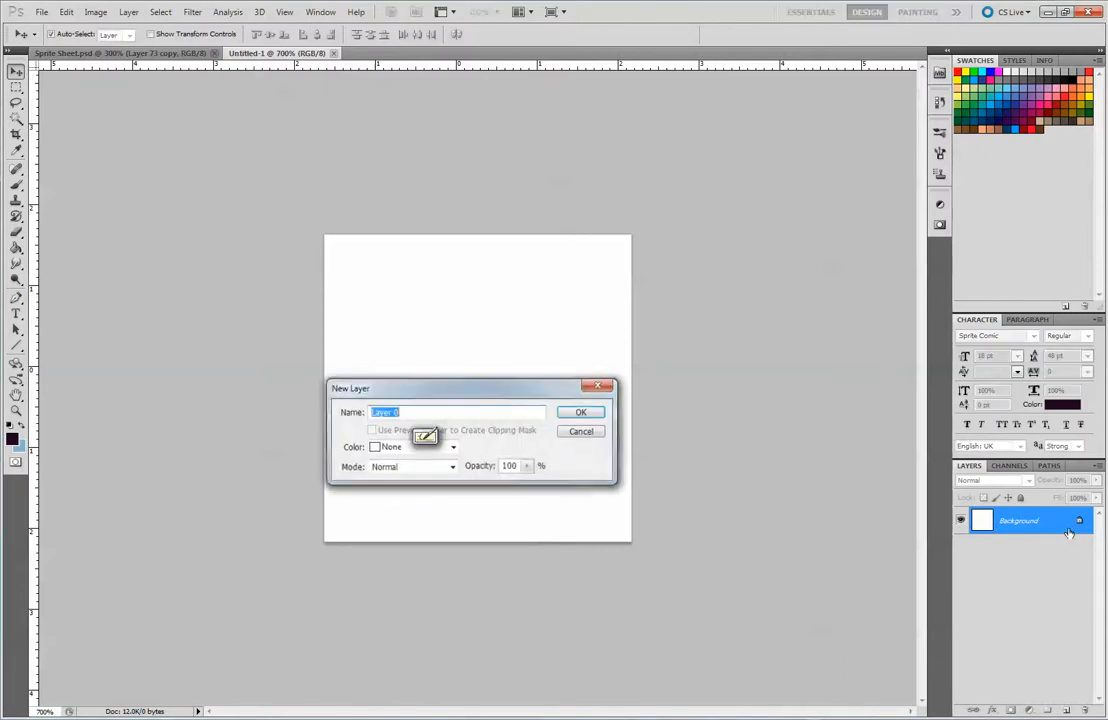
click(583, 414)
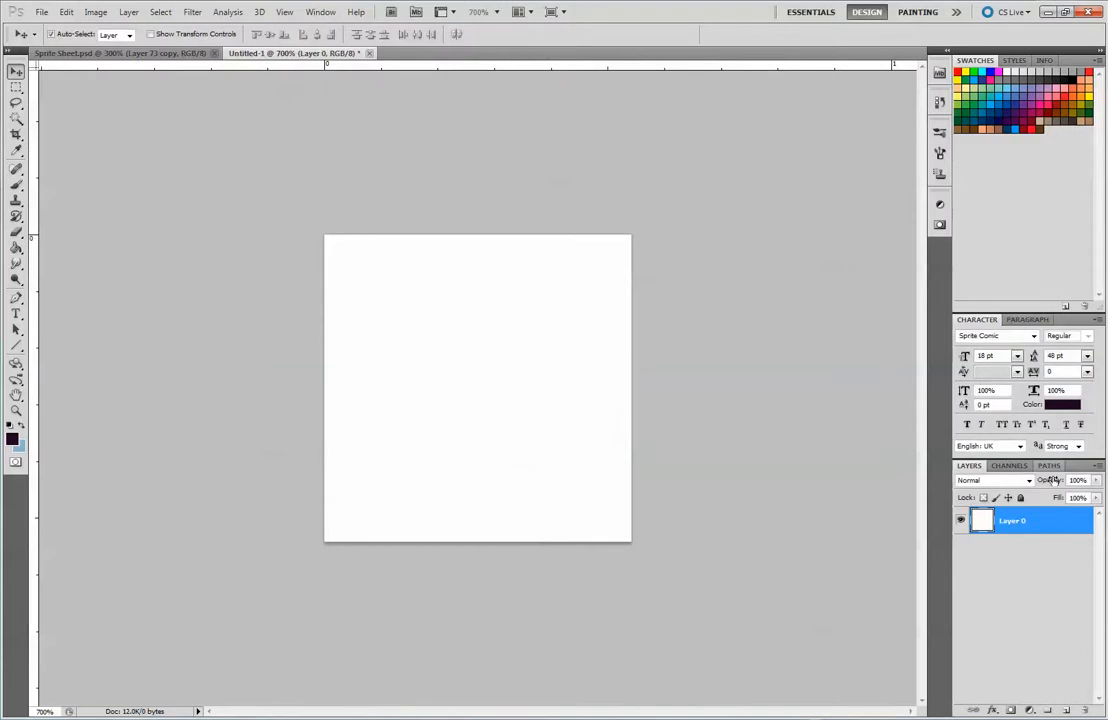
click(960, 520)
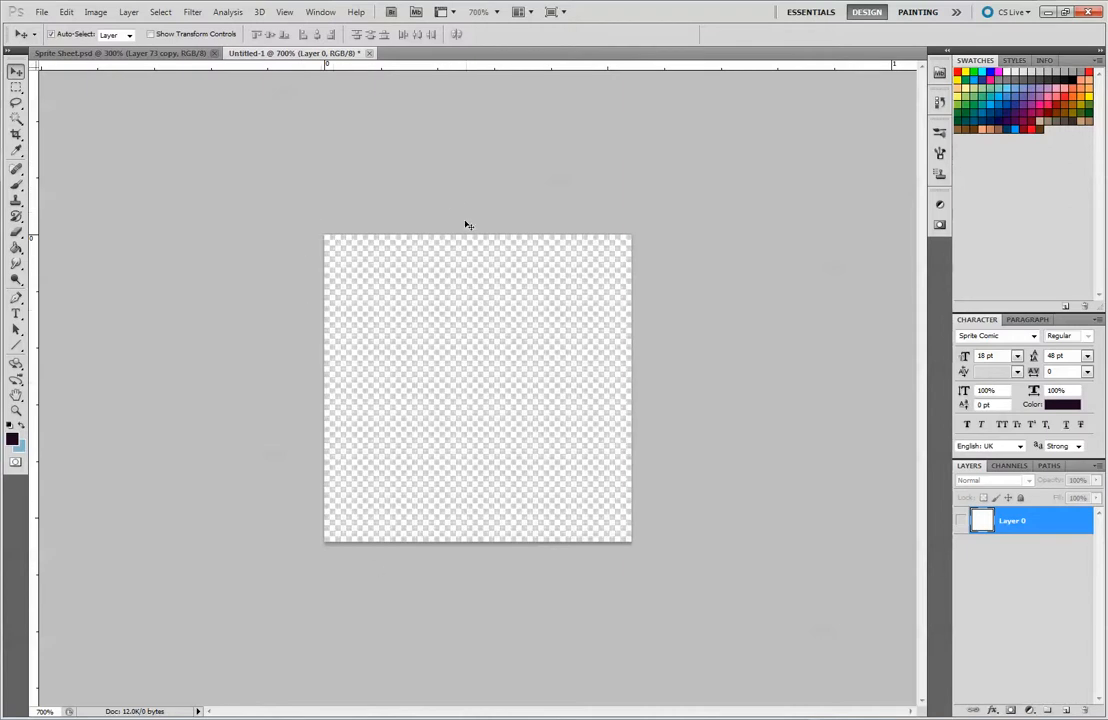
Add a new empty layer above Layer 0 in the untitled document and reduce the brush size.
click(137, 52)
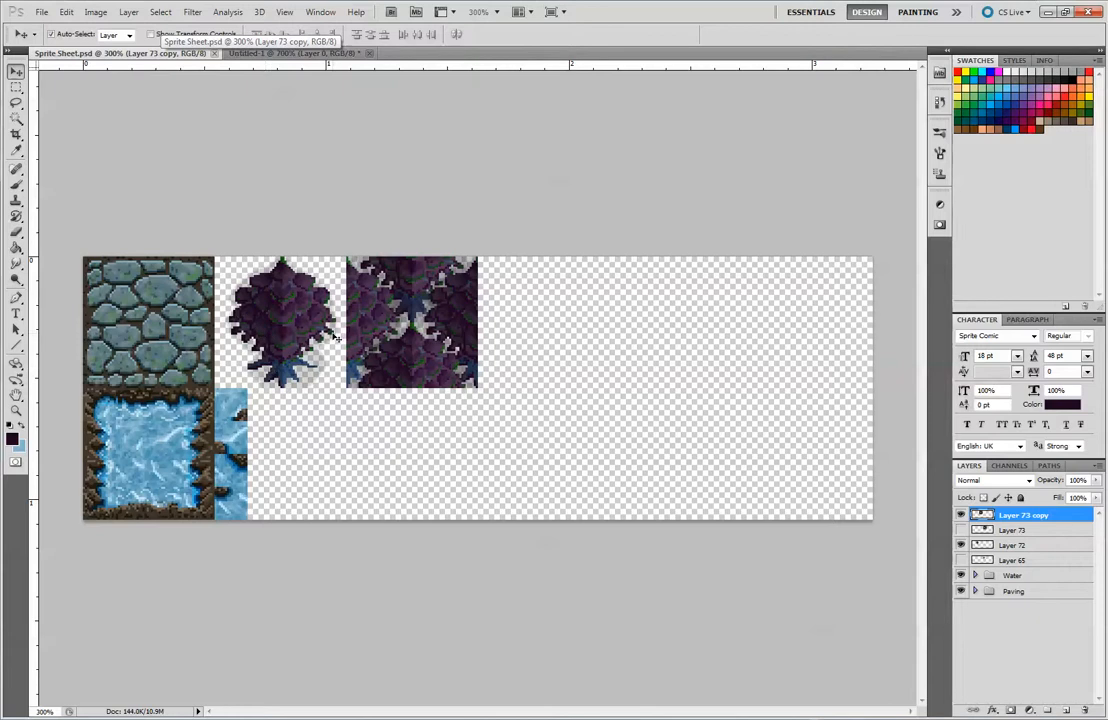
click(272, 53)
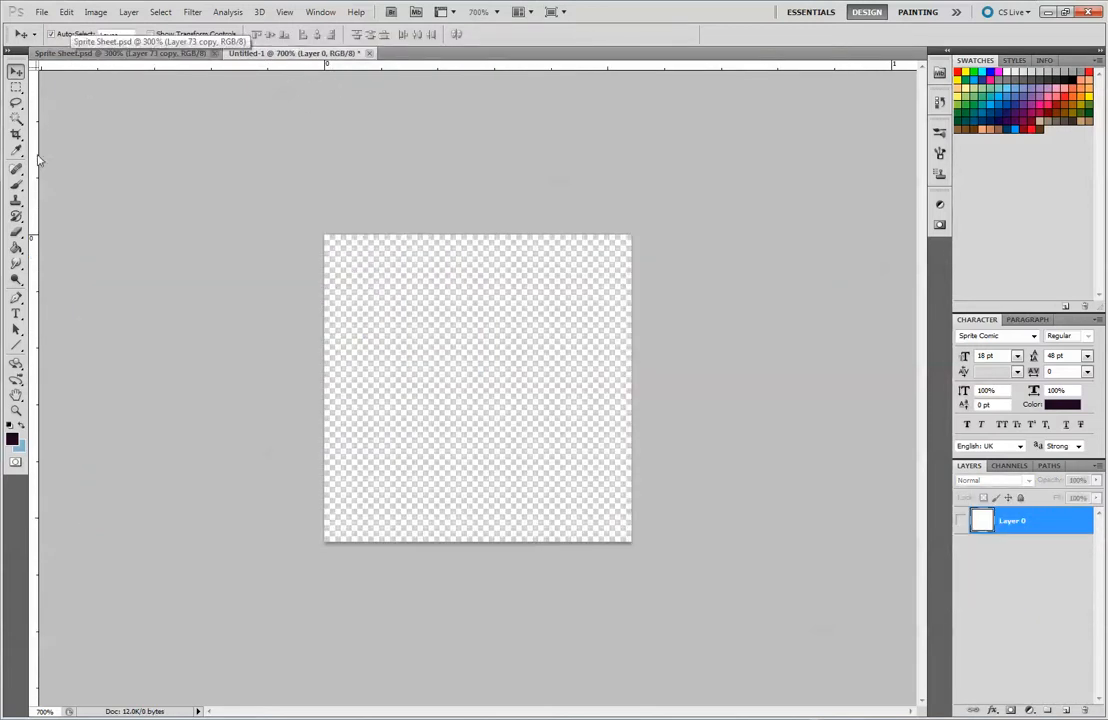
click(16, 184)
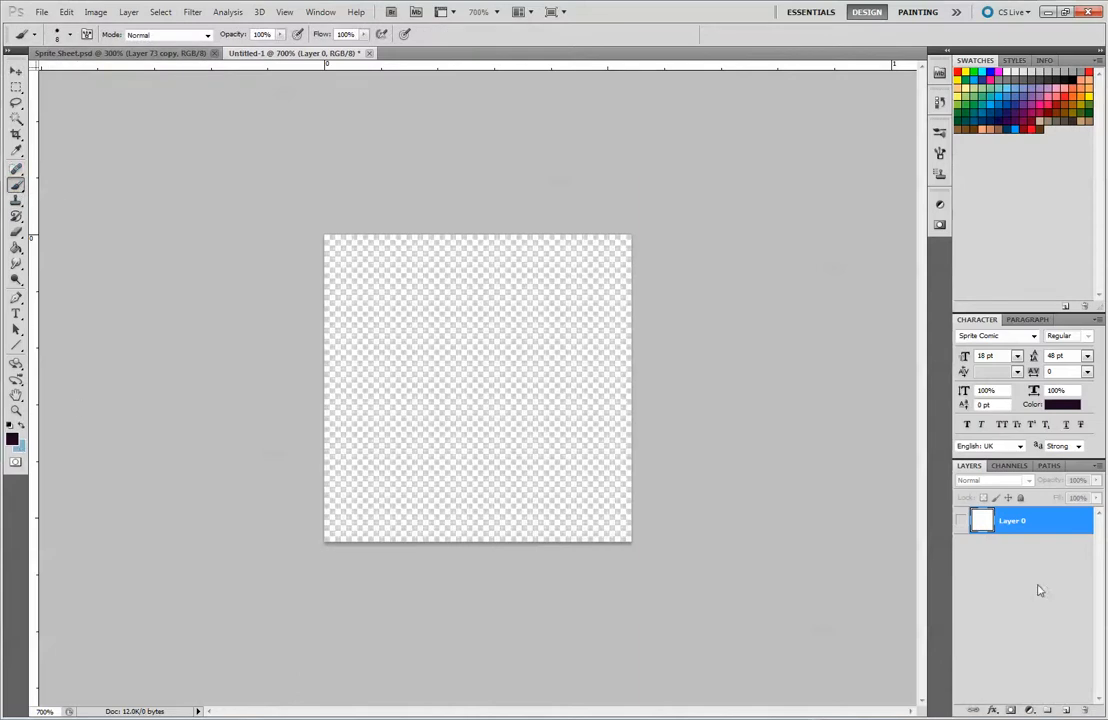
click(1064, 711)
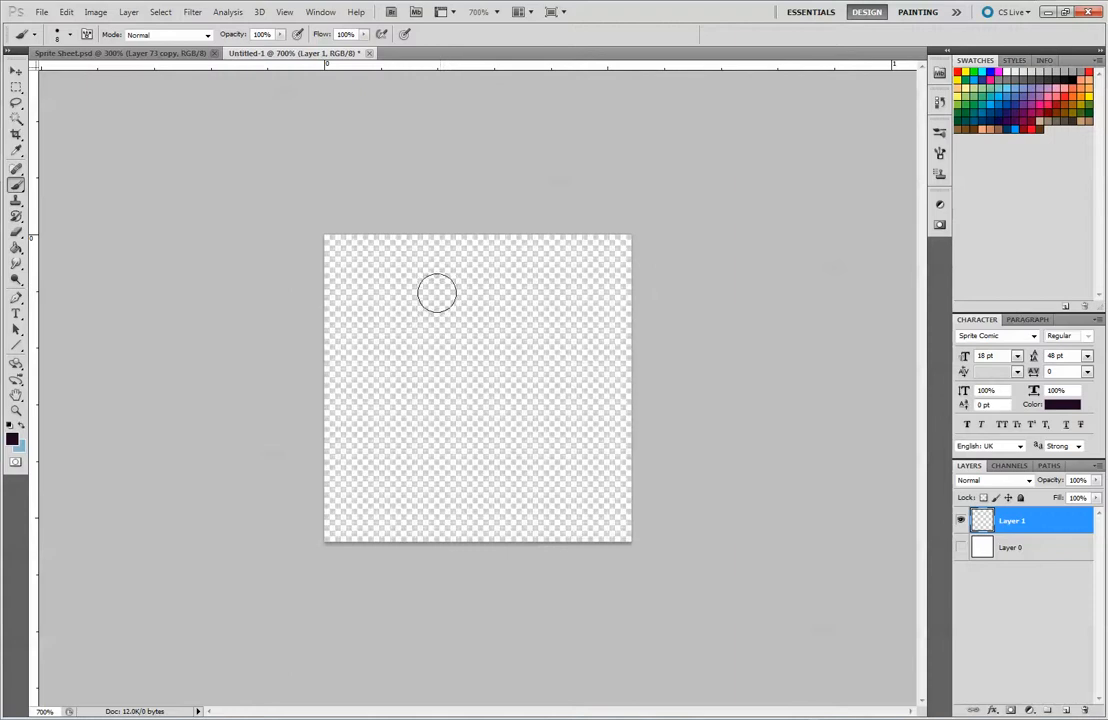
key(bracketleft)
key(bracketleft)
Select the left half of the canvas with a fixed-size 32 by 64 px rectangular marquee.
click(16, 87)
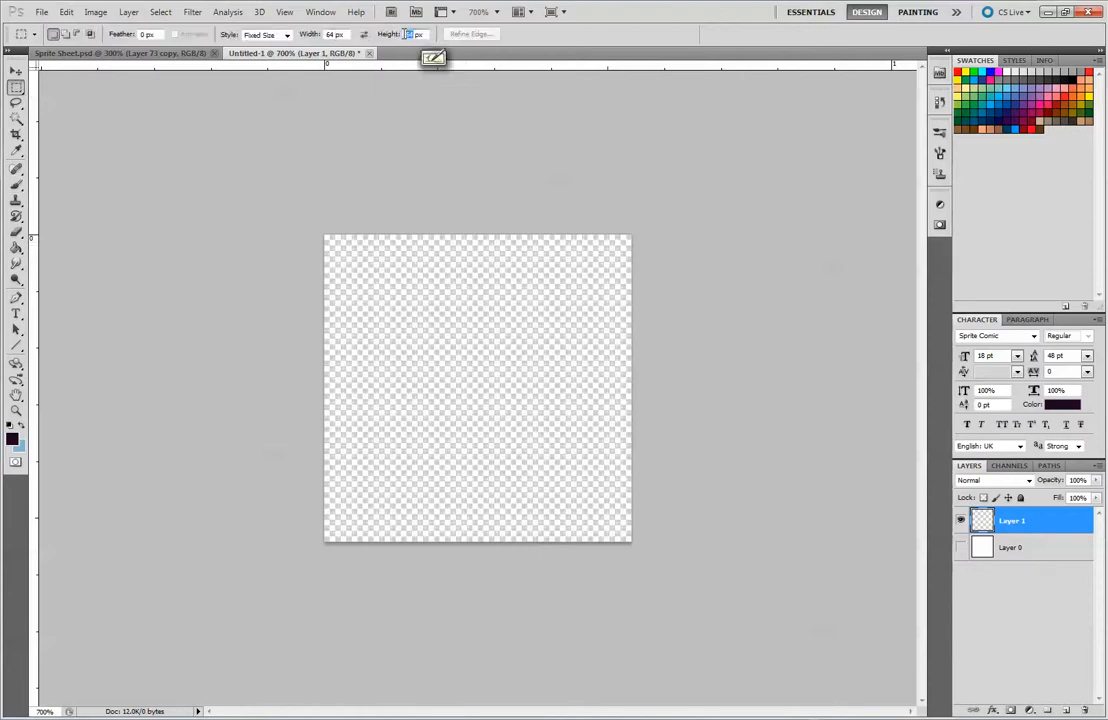
double_click(333, 34)
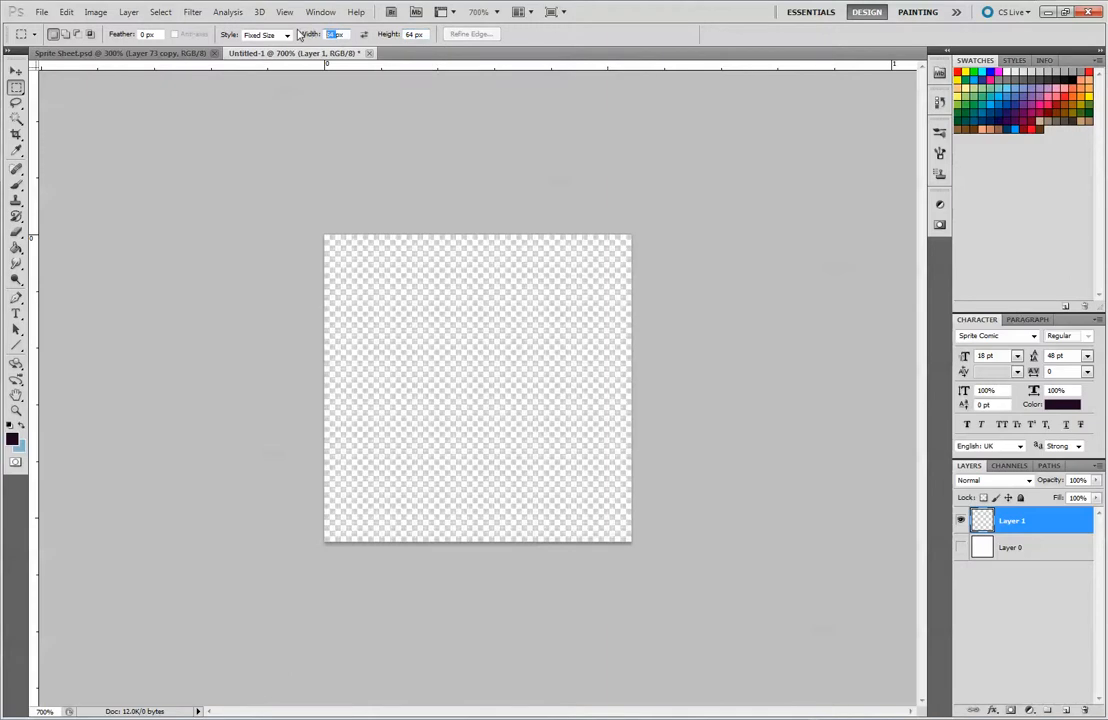
text(32)
drag(308, 350, 252, 351)
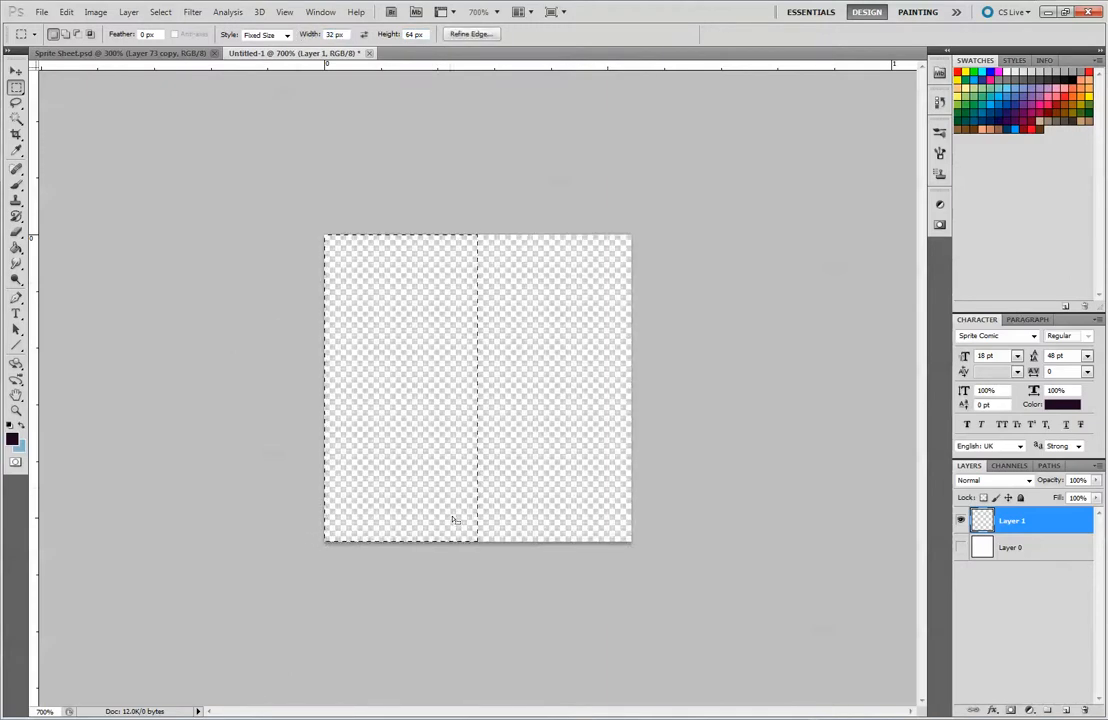
Try outlining the selection with a 1 px dark purple stroke located inside.
click(66, 11)
click(140, 220)
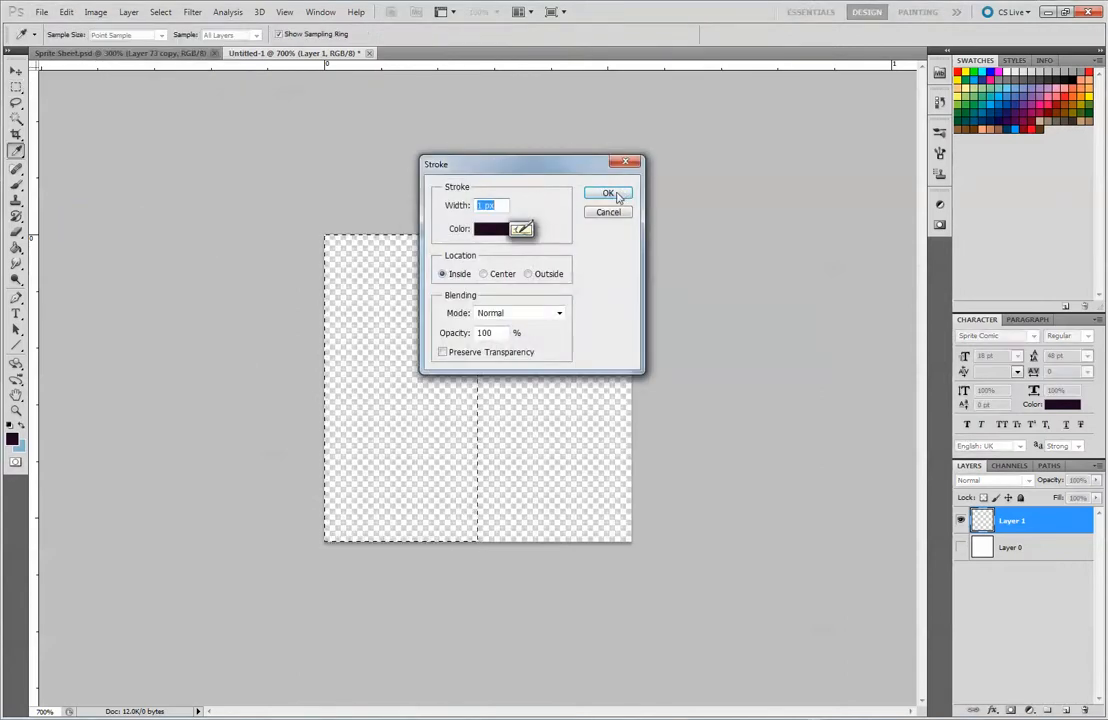
click(613, 195)
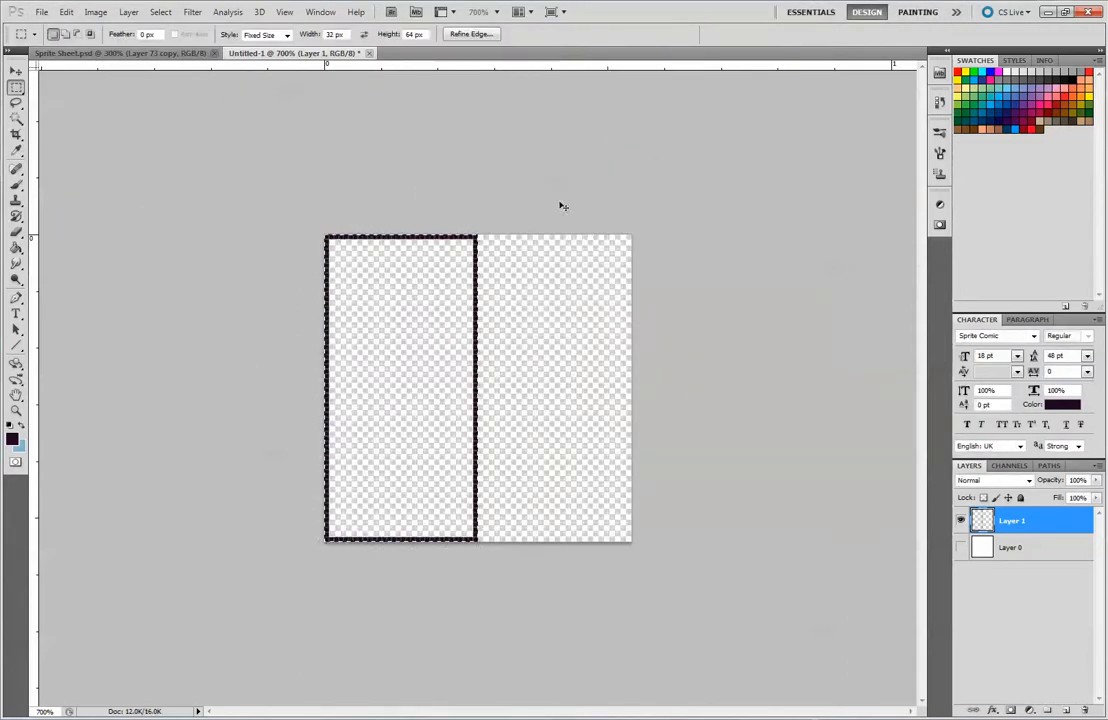
Stroke the selection 1 px on the outside as a vertical centre line on Layer 1, and deselect.
click(42, 11)
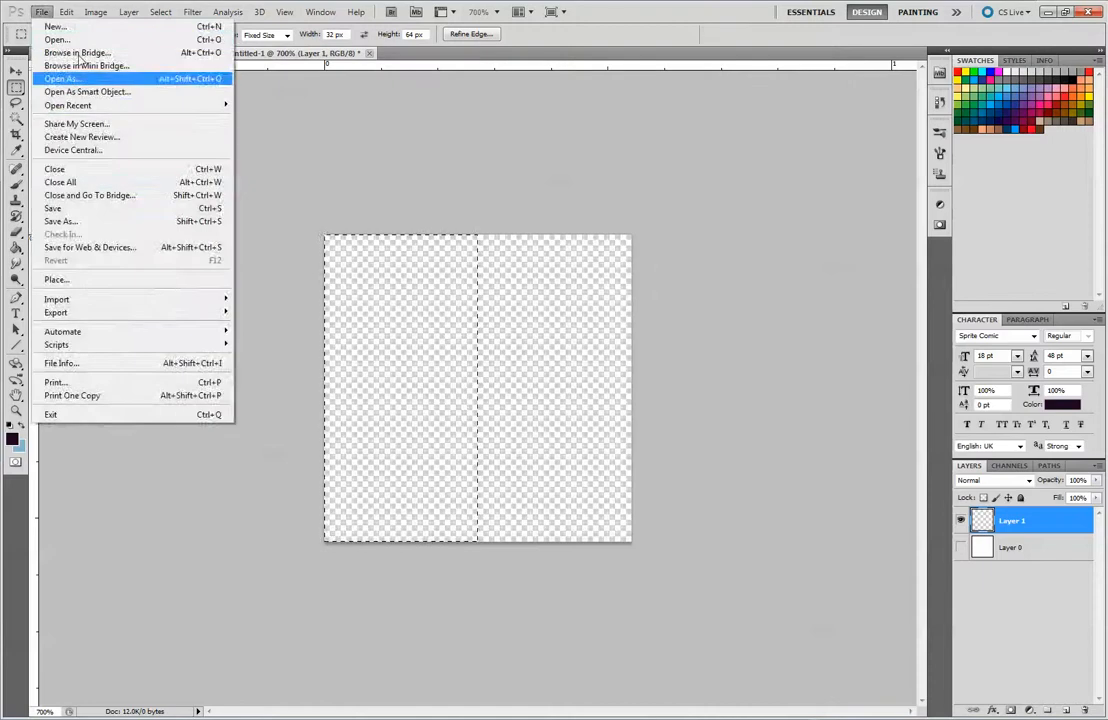
mouse_move(66, 11)
click(112, 220)
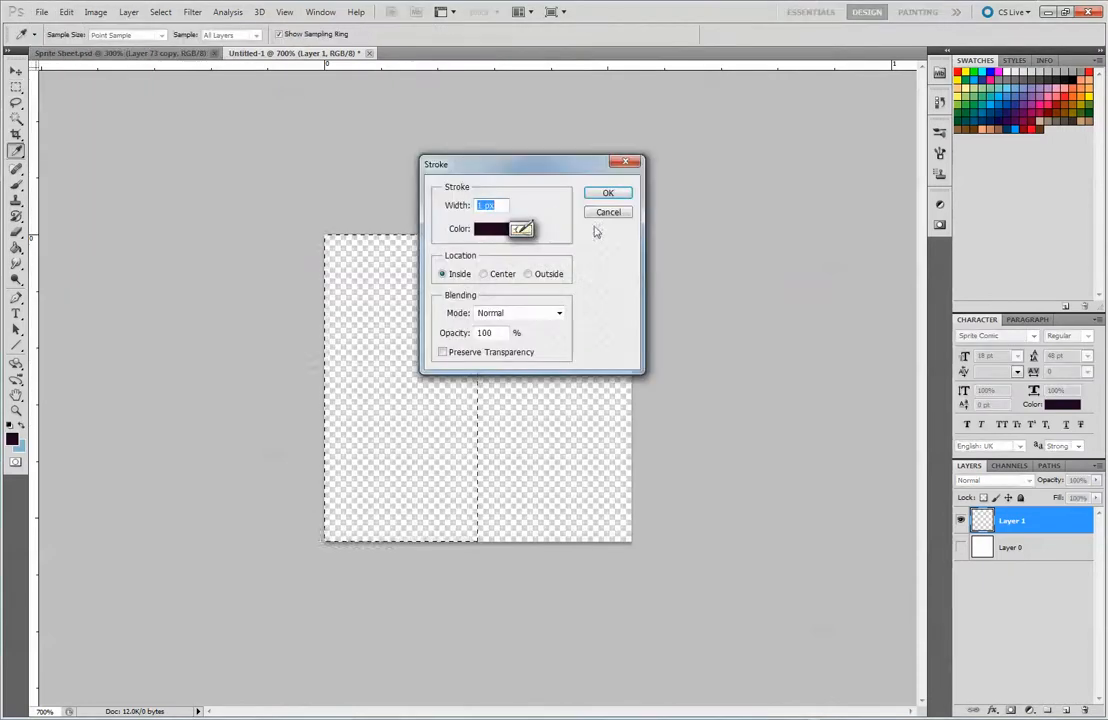
click(528, 274)
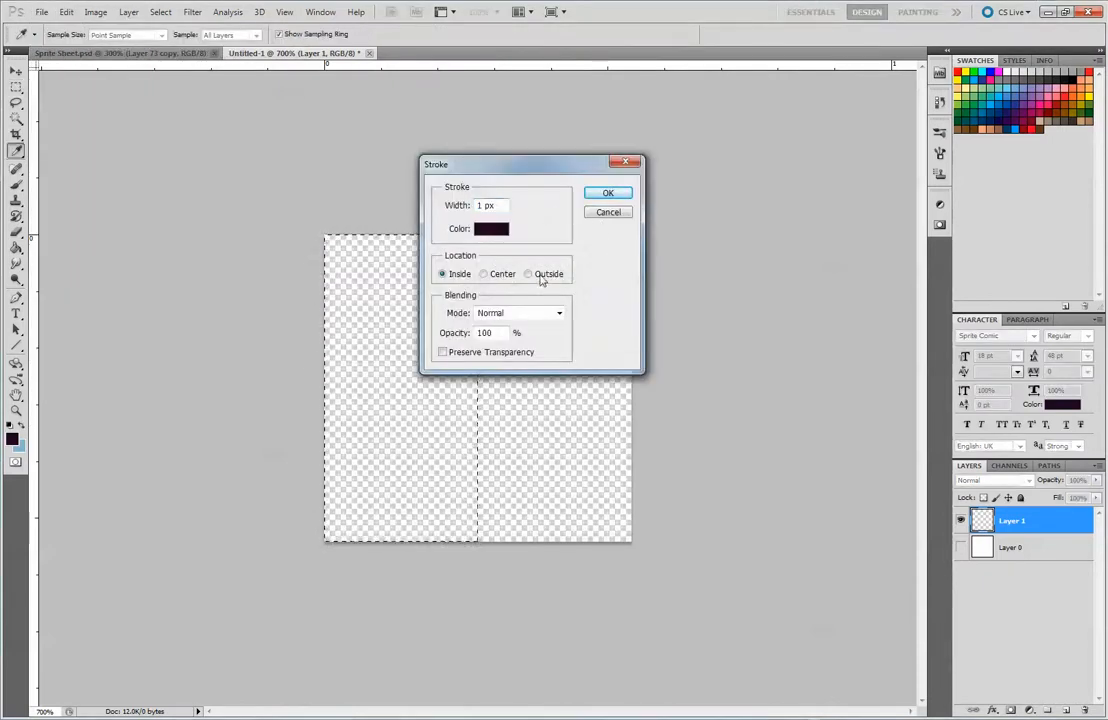
click(604, 193)
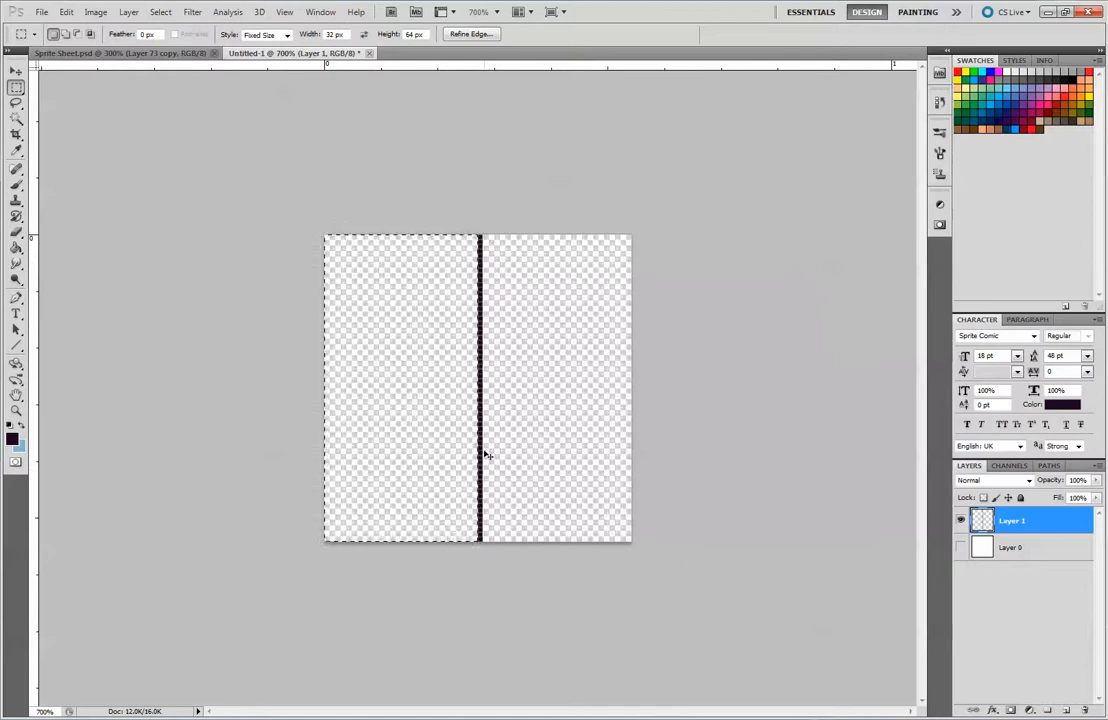
key(ctrl+z)
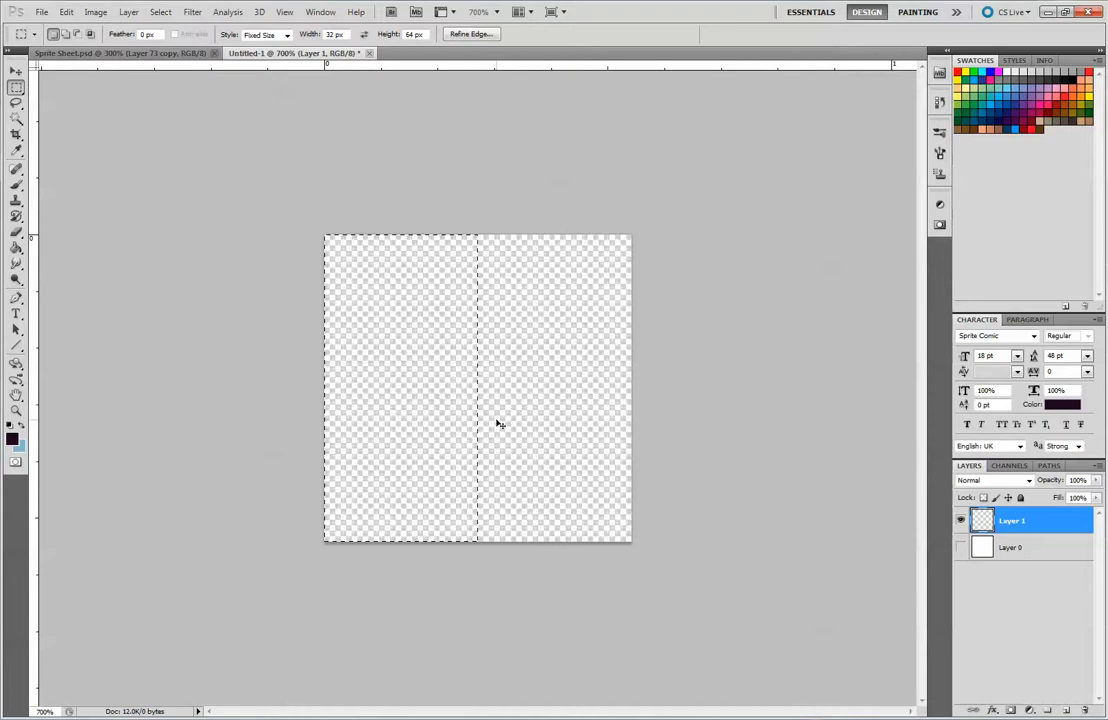
click(66, 11)
click(76, 27)
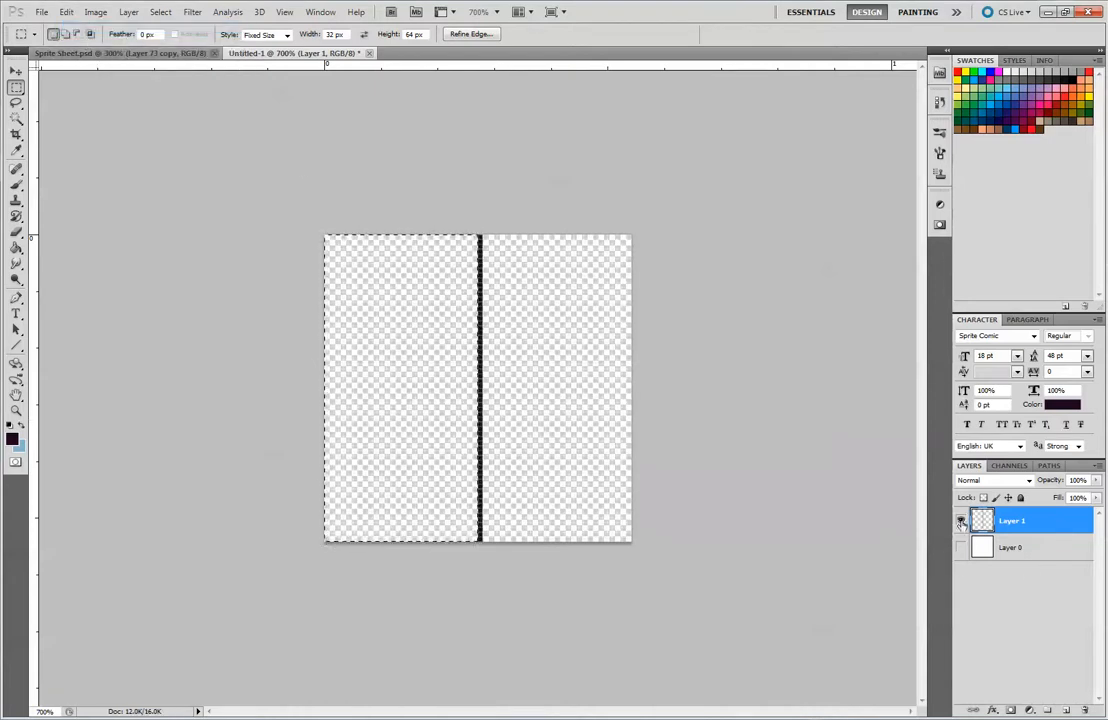
key(ctrl+d)
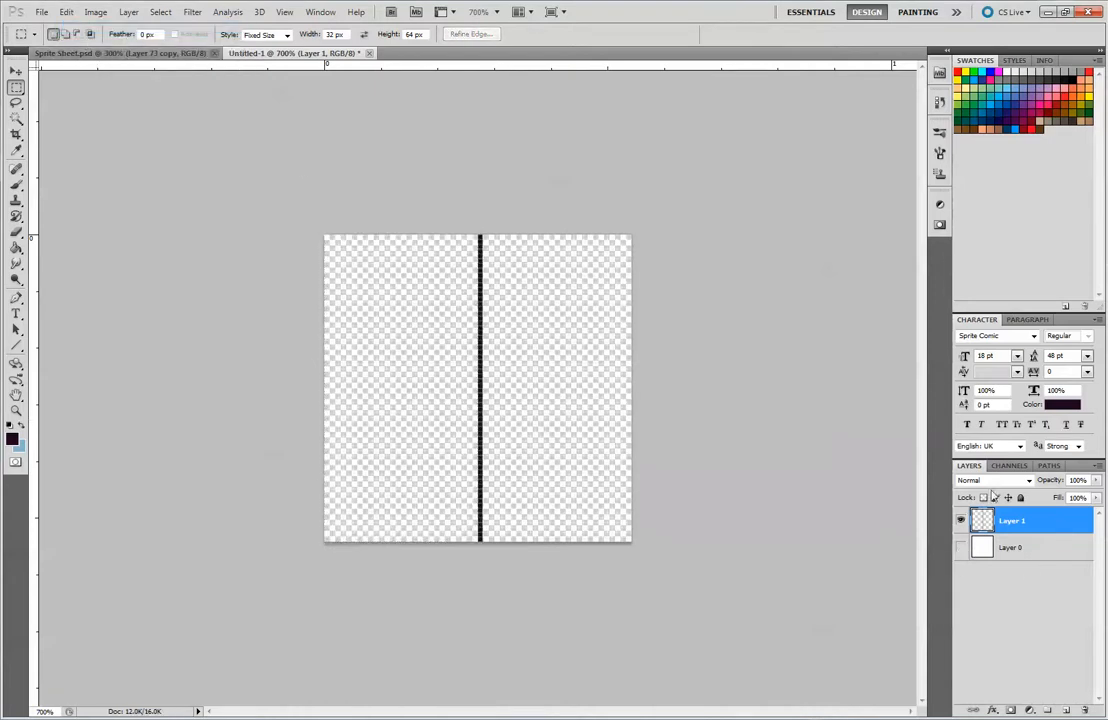
Add another new layer and brush a rough curved base shape with a sweeping line across the canvas's lower left half.
click(1066, 709)
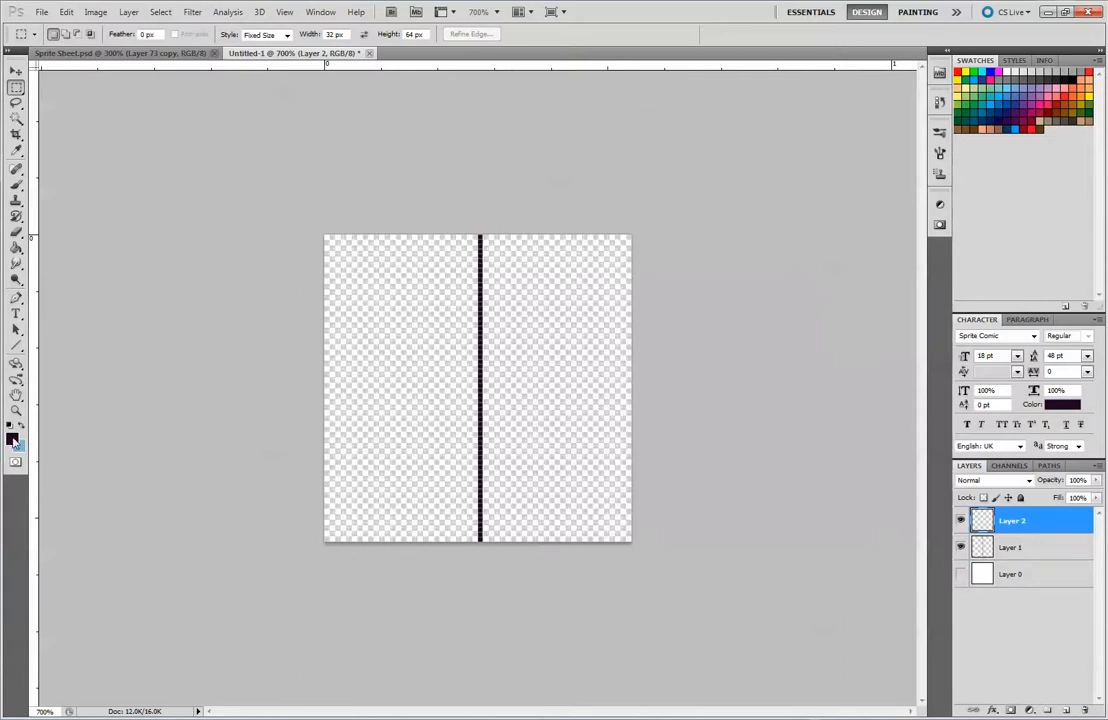
click(12, 438)
click(868, 168)
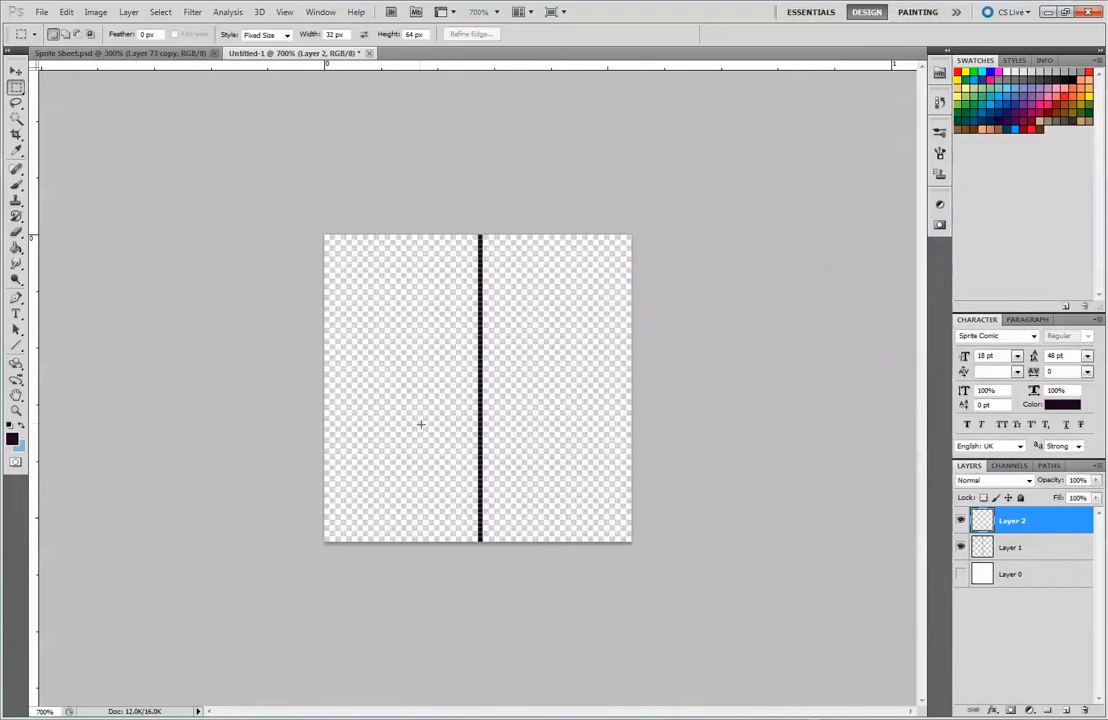
click(15, 185)
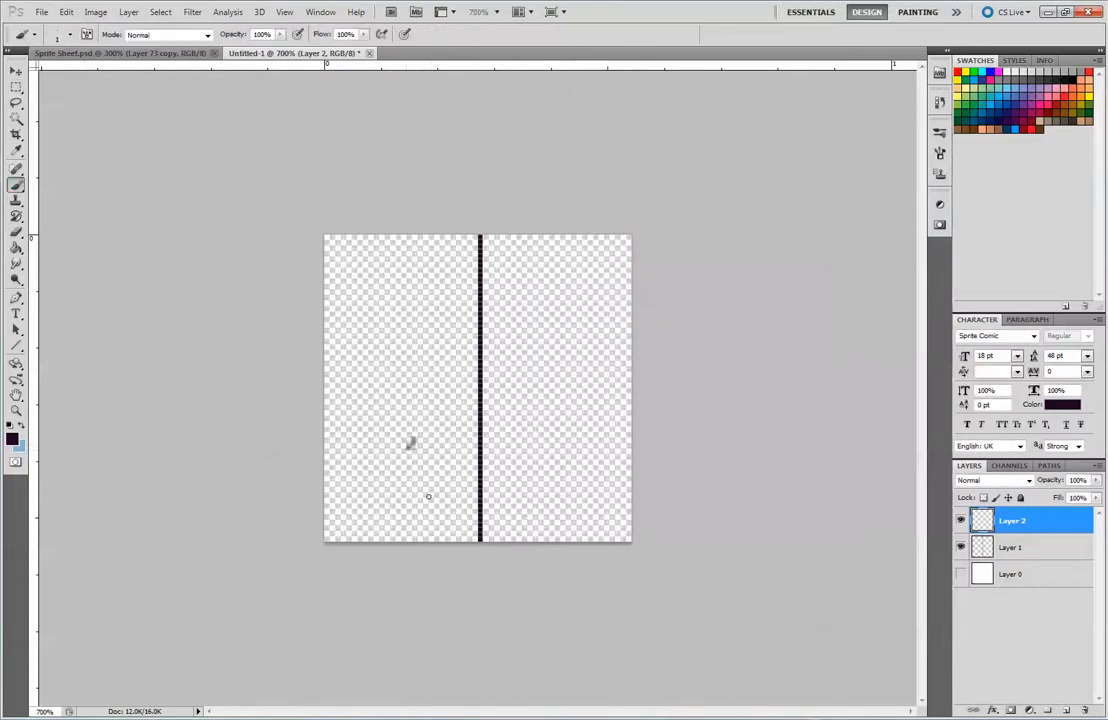
mouse_move(432, 430)
mouse_down()
mouse_move(464, 519)
mouse_move(428, 432)
mouse_move(448, 409)
mouse_up()
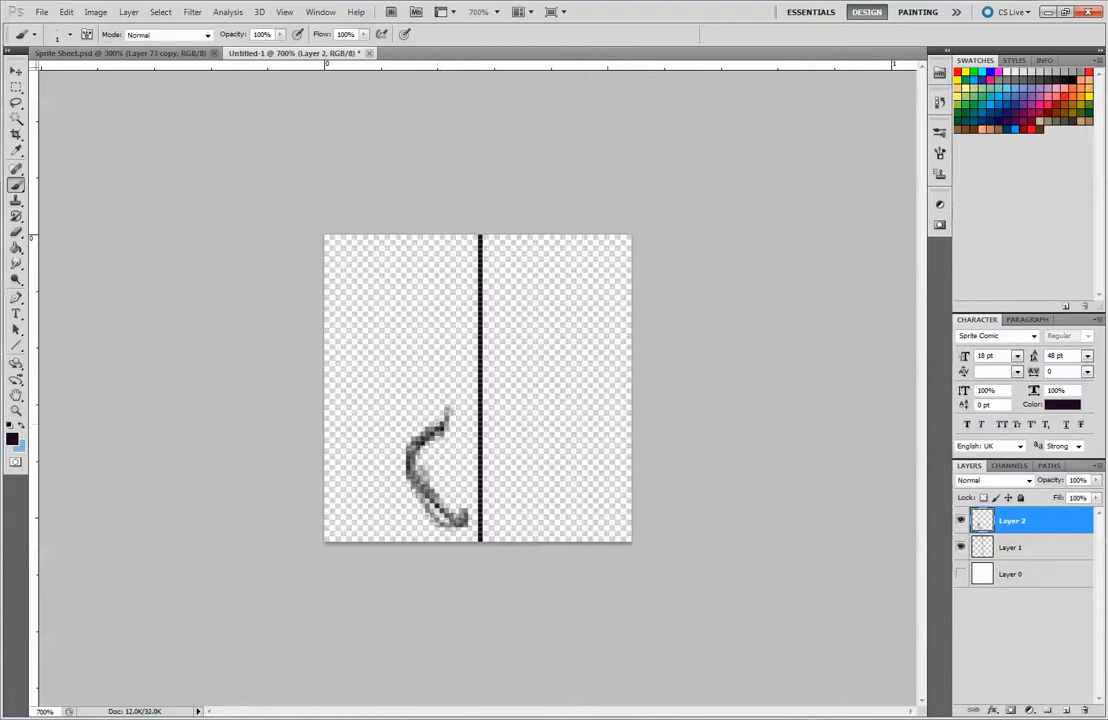
drag(365, 357, 509, 443)
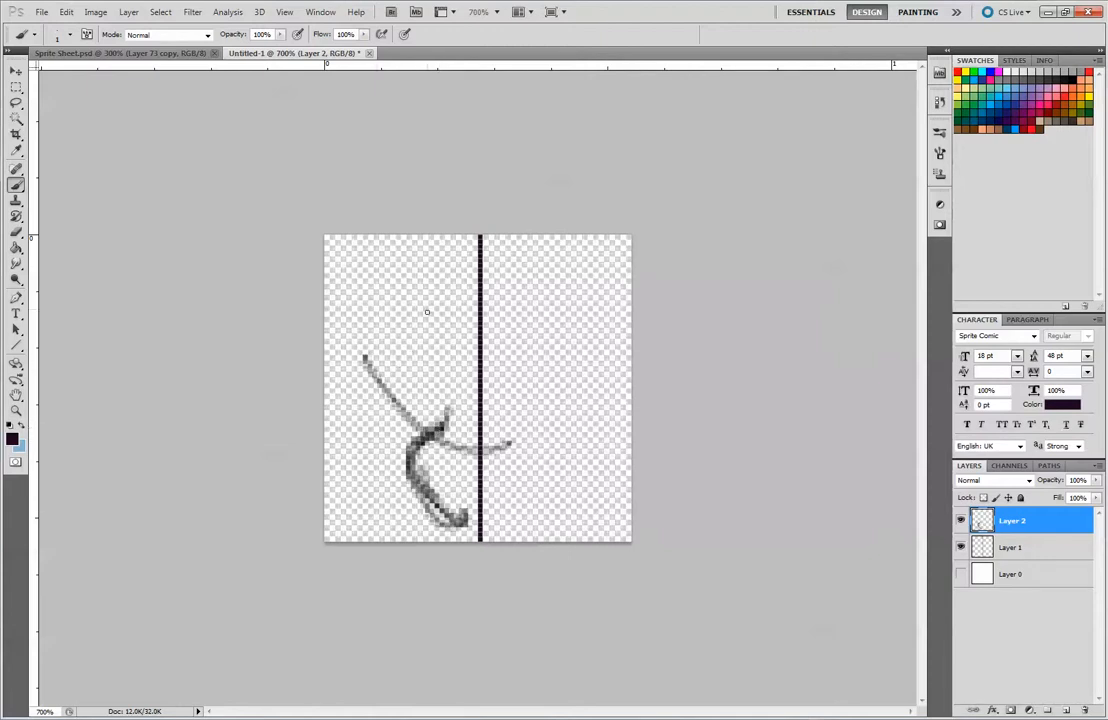
Brush overlapping curved leaf tiers on Layer 2 from the centre line's top down the left half to the base shape.
drag(365, 357, 469, 240)
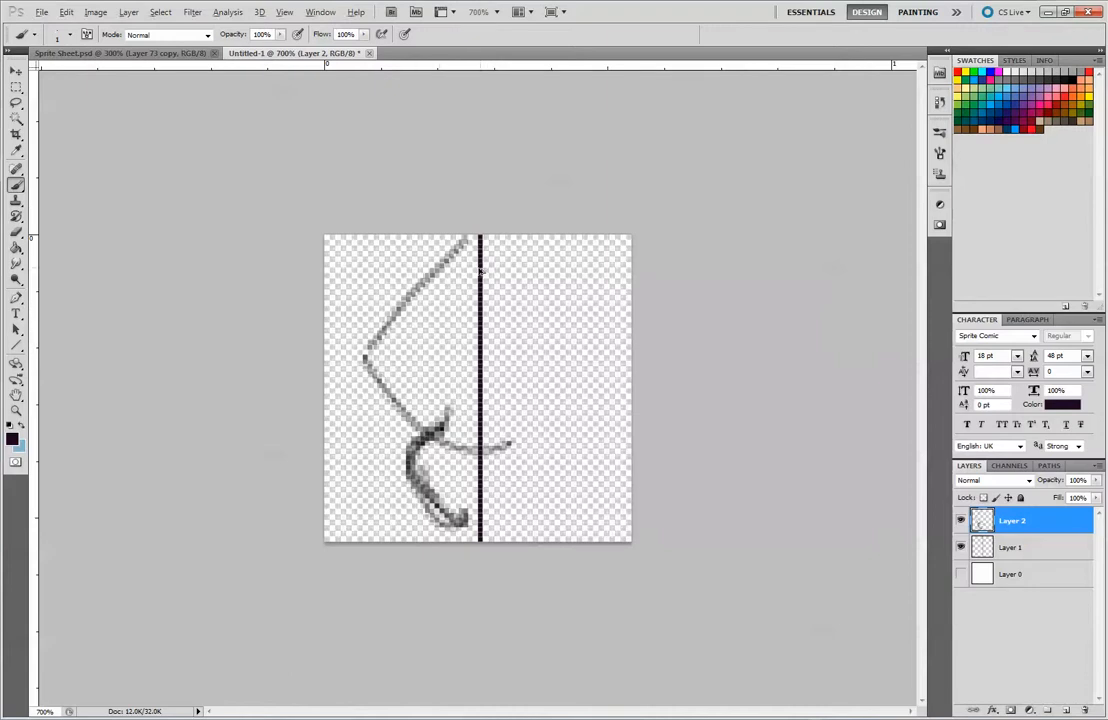
key(ctrl+z)
mouse_move(478, 243)
mouse_down()
mouse_move(472, 296)
mouse_move(473, 256)
mouse_move(460, 279)
mouse_move(438, 280)
mouse_move(484, 358)
mouse_up()
key(ctrl+z)
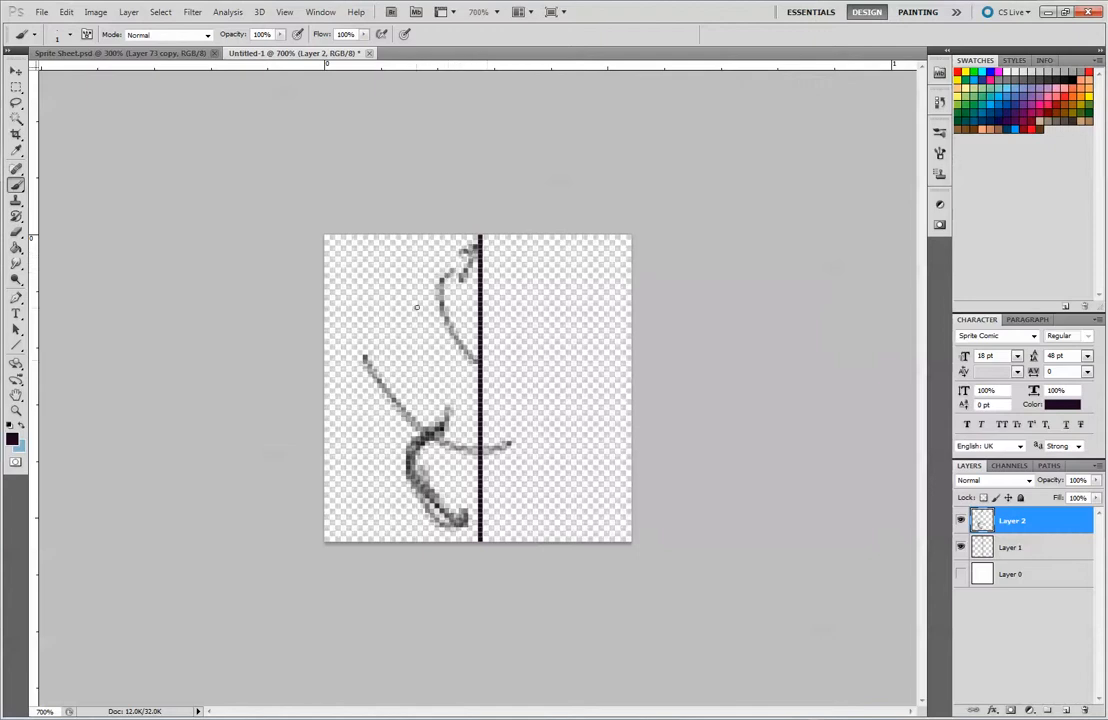
mouse_move(409, 300)
mouse_down()
mouse_move(443, 396)
mouse_move(478, 425)
mouse_up()
mouse_move(405, 326)
mouse_down()
mouse_move(385, 384)
mouse_move(410, 421)
mouse_move(484, 452)
mouse_move(403, 331)
mouse_move(475, 240)
mouse_up()
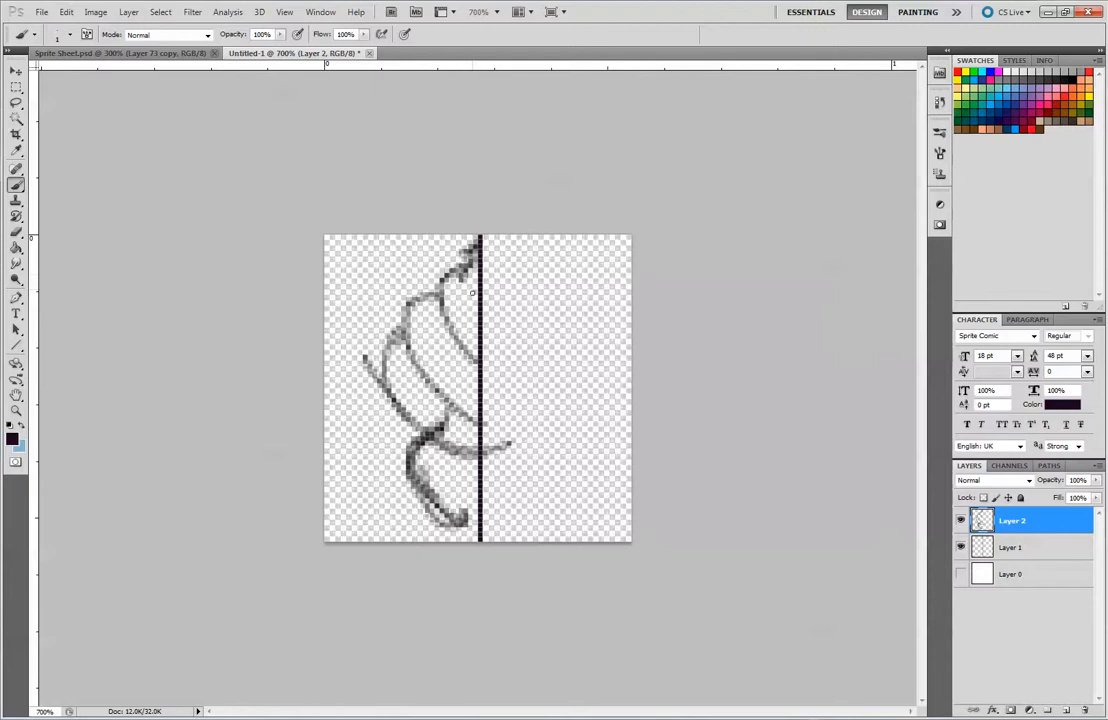
drag(456, 452, 484, 477)
Duplicate Layer 2 and flip the copy horizontally by transforming its width to -100%.
drag(1034, 522, 1064, 709)
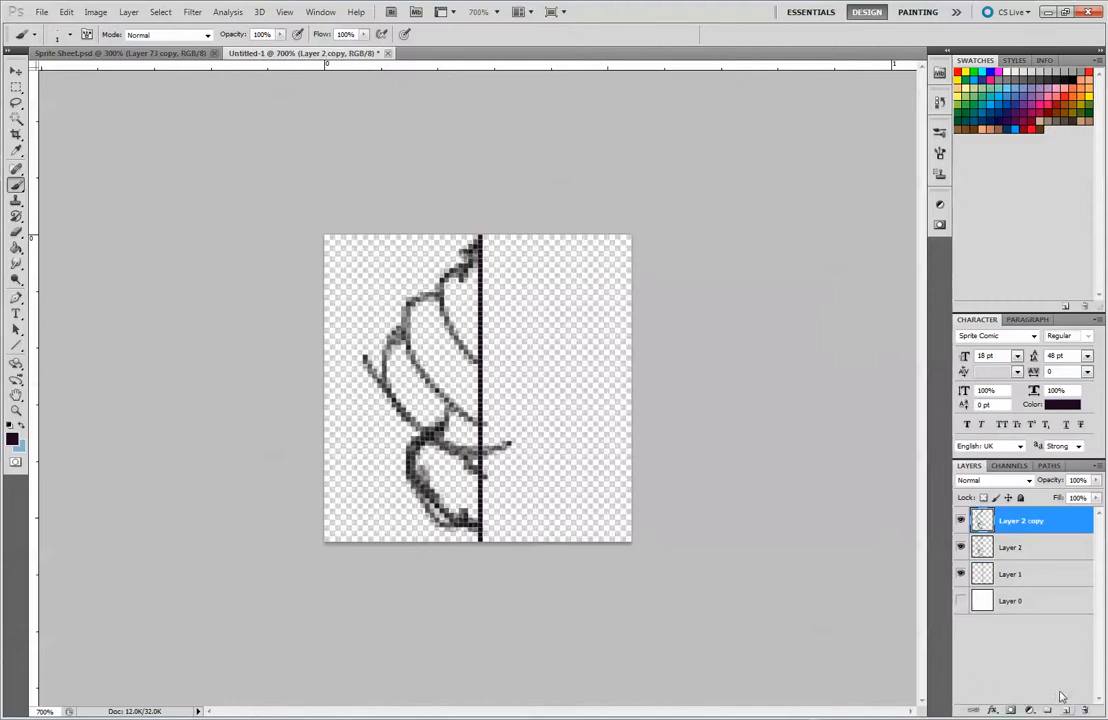
key(ctrl+t)
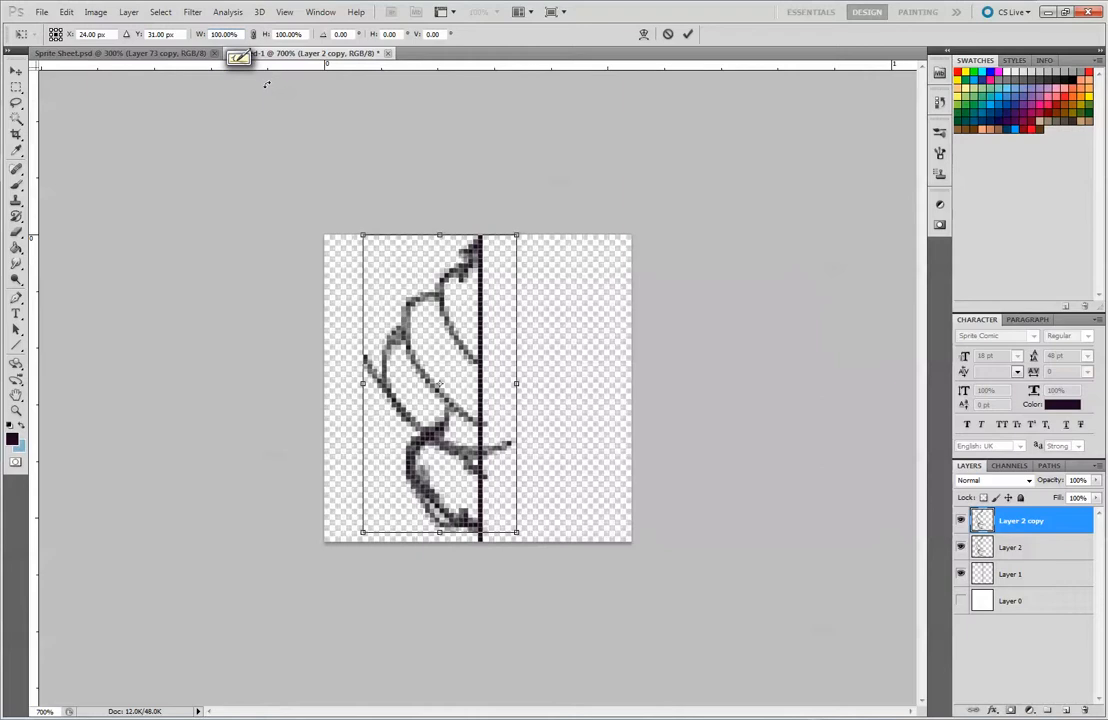
text(-100)
key(Return)
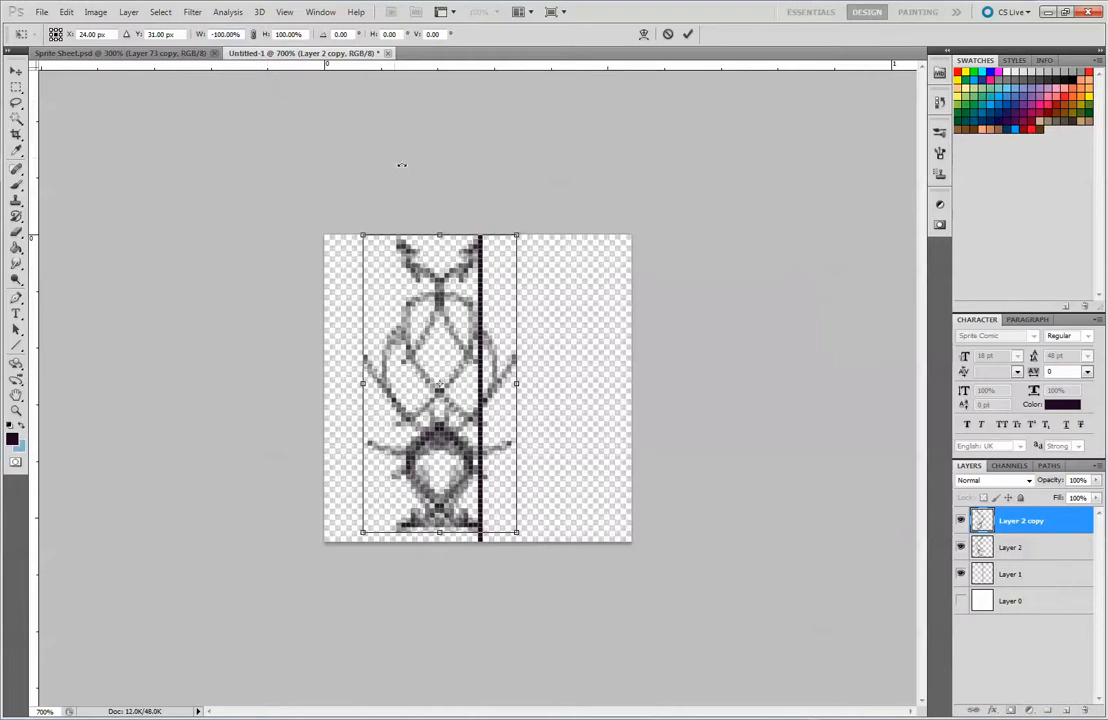
key(Return)
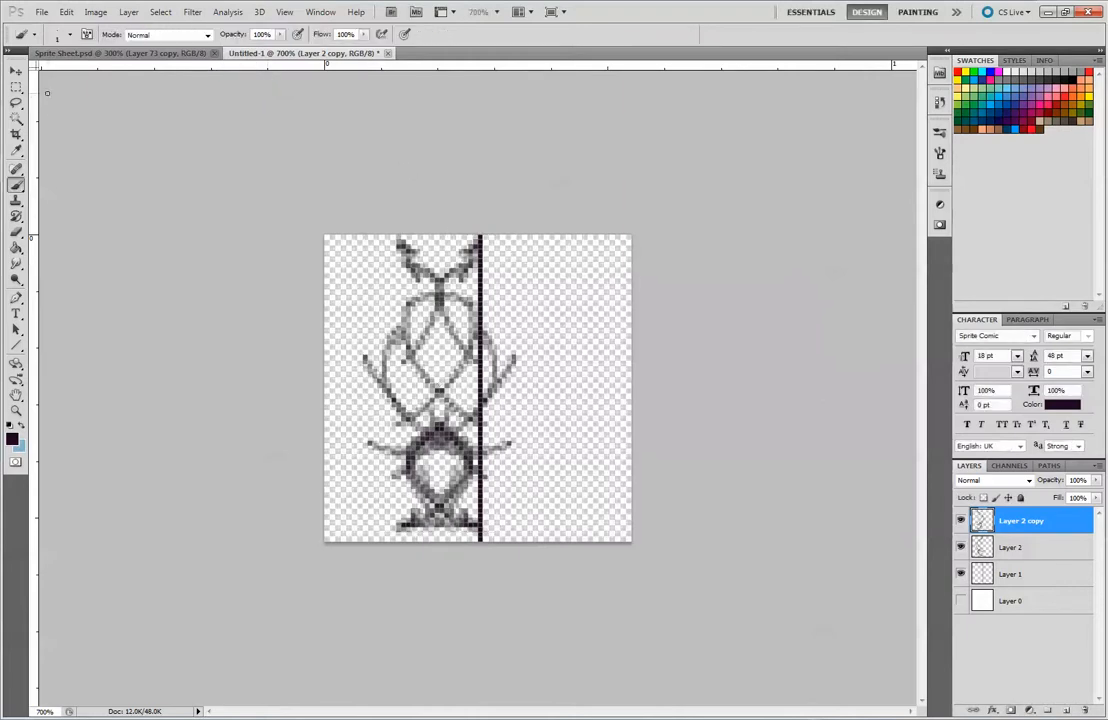
Move the flipped copy across the centre line so it forms the right half of the symmetrical plant sketch.
click(16, 71)
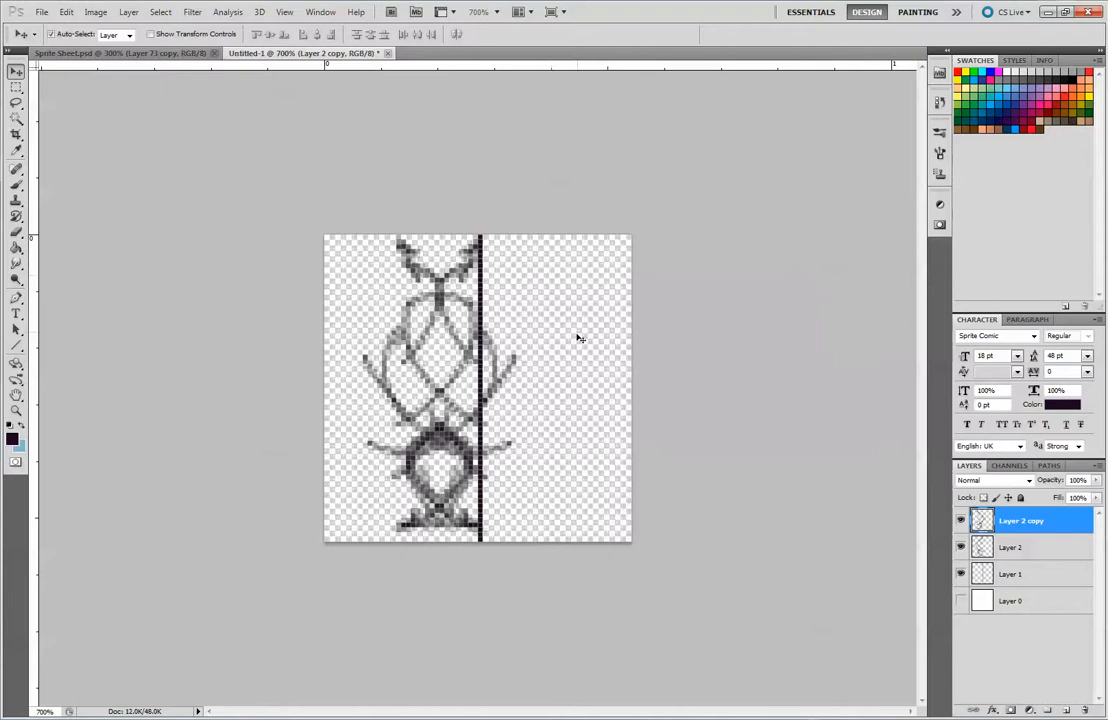
click(510, 452)
mouse_move(568, 450)
mouse_down()
mouse_move(380, 454)
mouse_move(486, 452)
mouse_move(463, 450)
mouse_up()
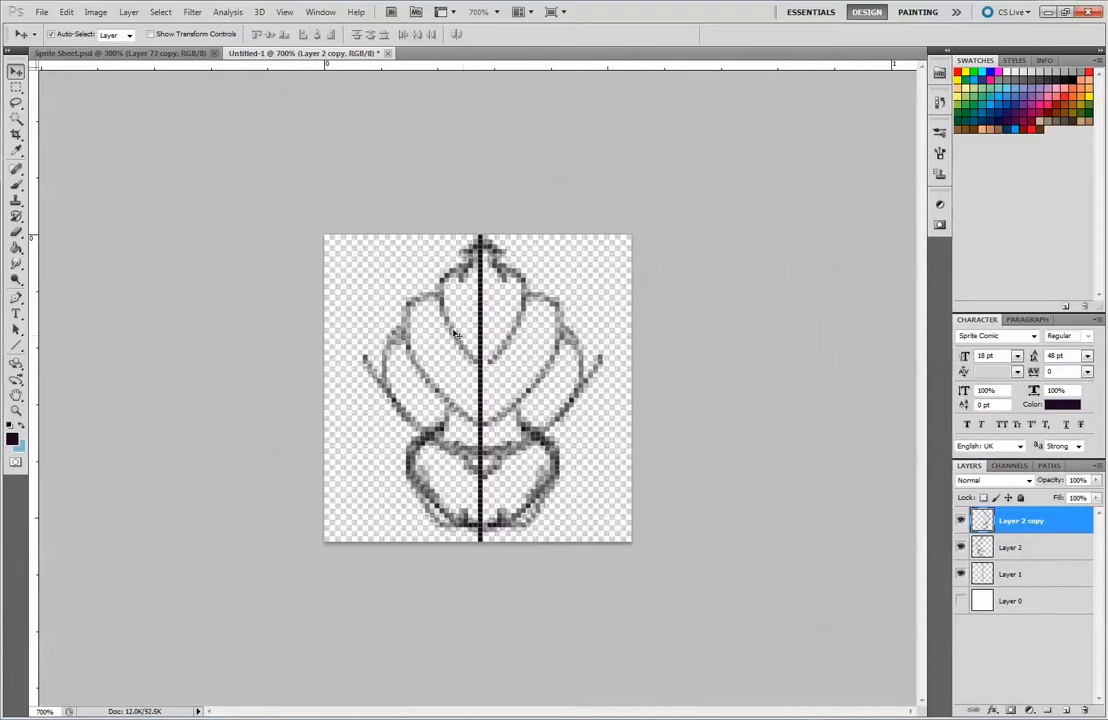
Add a new layer above the mirrored sketch and set the brush colour to a bright pinkish red.
click(16, 186)
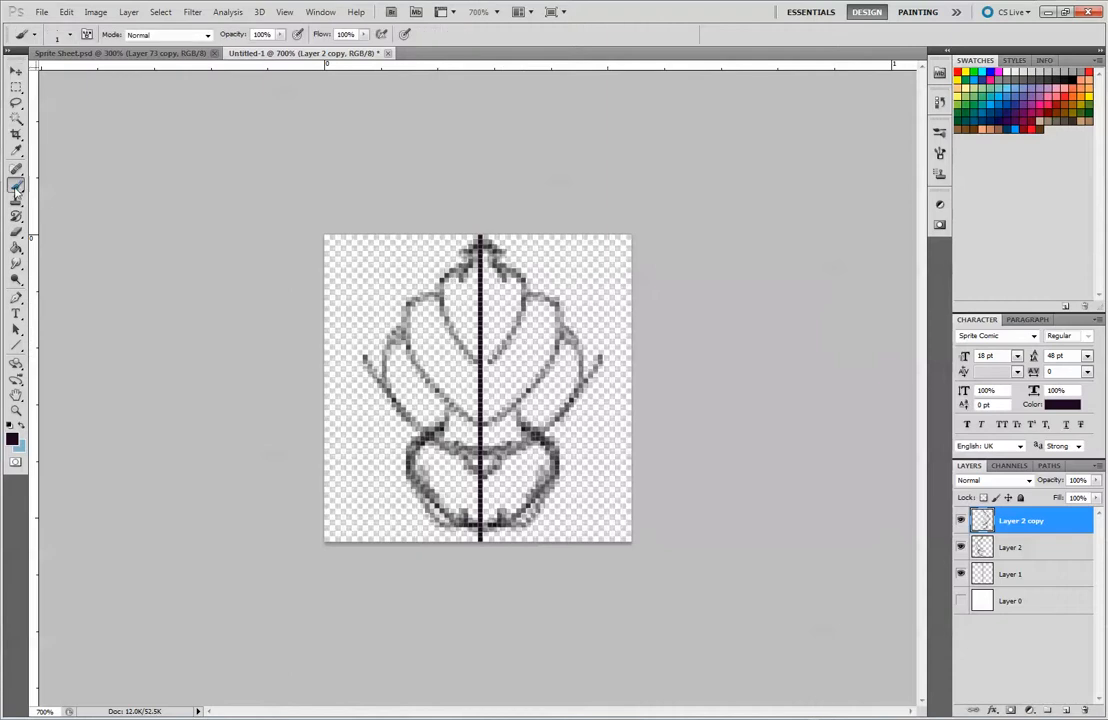
click(1065, 710)
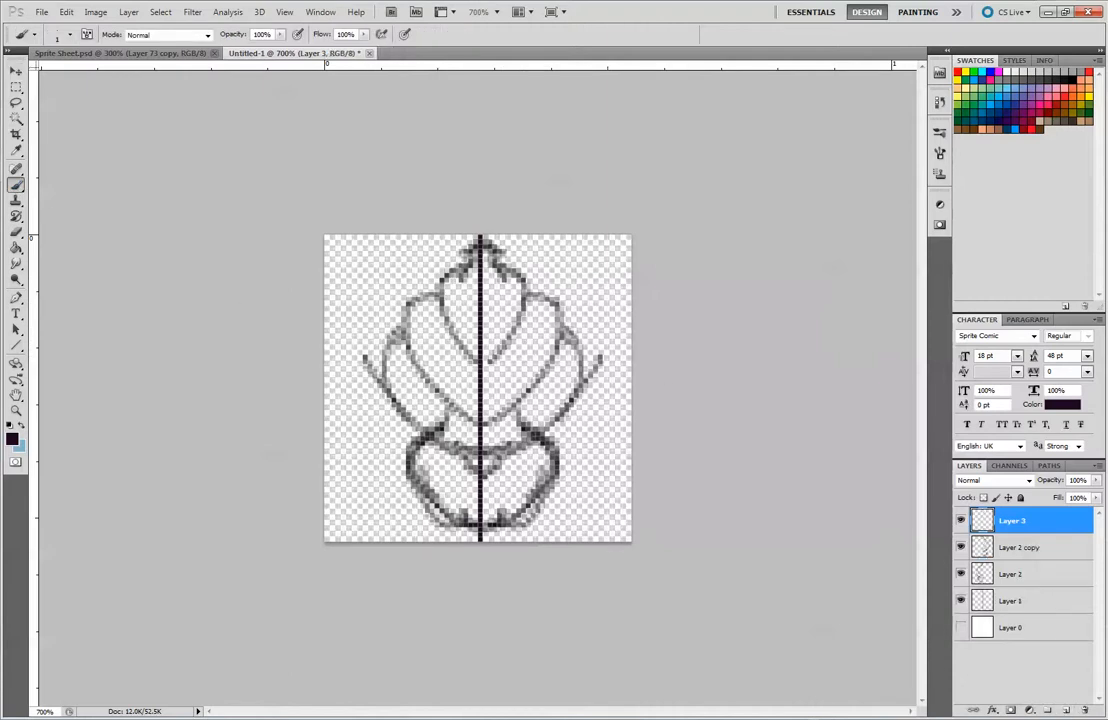
click(21, 426)
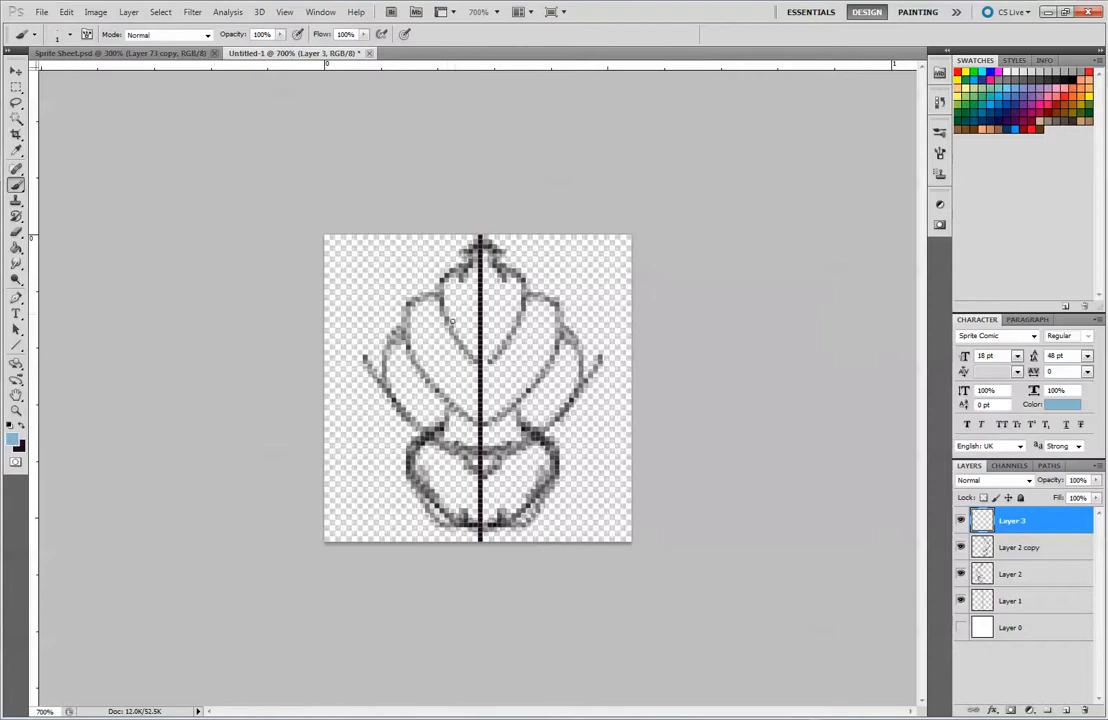
drag(451, 320, 490, 360)
click(14, 439)
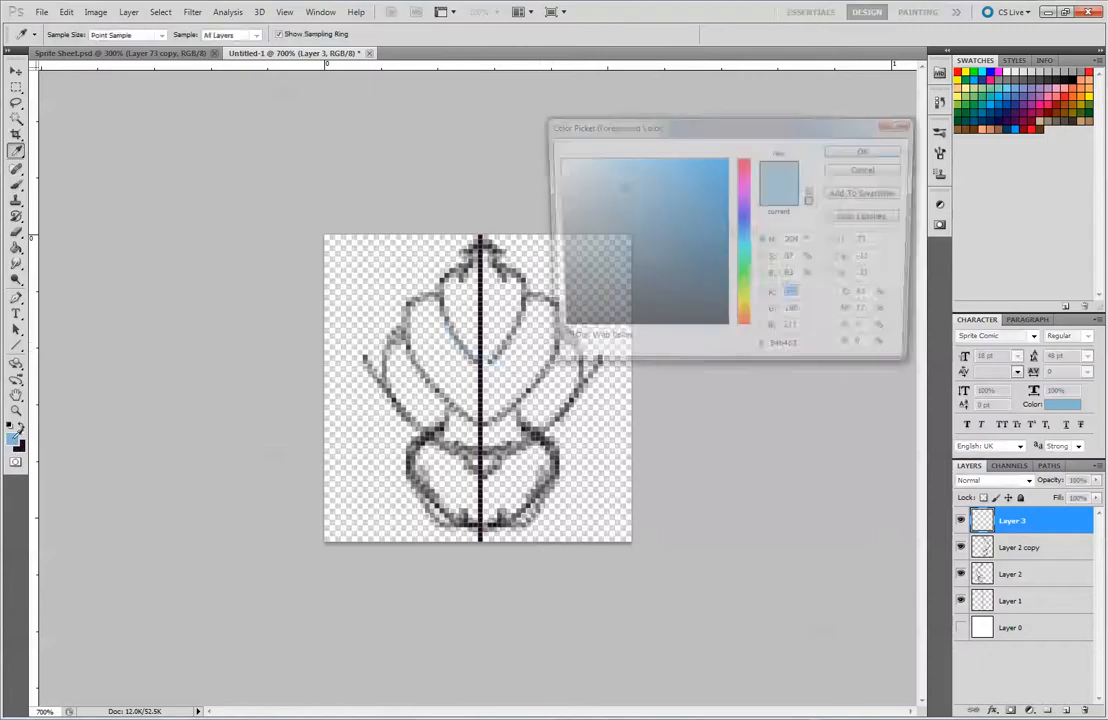
click(746, 166)
click(708, 182)
click(846, 148)
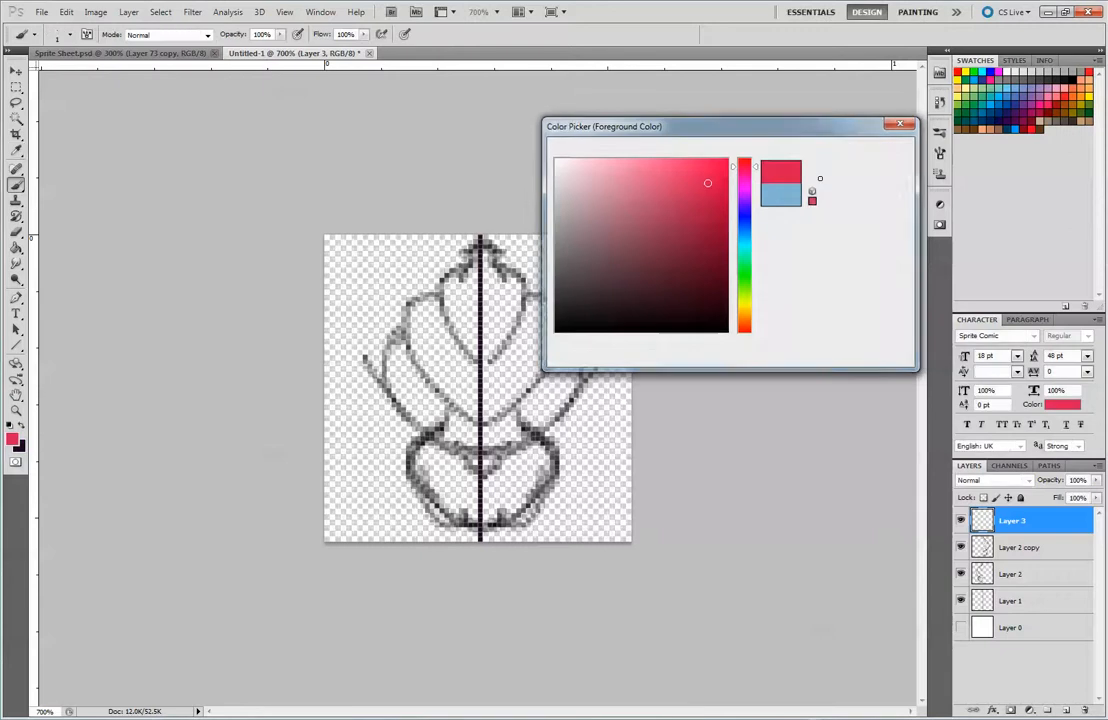
Brush three wider leaf tiers in red over the grey sketch on Layer 3, spanning both sides of the centre line.
mouse_move(486, 362)
mouse_down()
mouse_move(465, 363)
mouse_move(418, 318)
mouse_move(480, 244)
mouse_move(535, 292)
mouse_move(498, 352)
mouse_up()
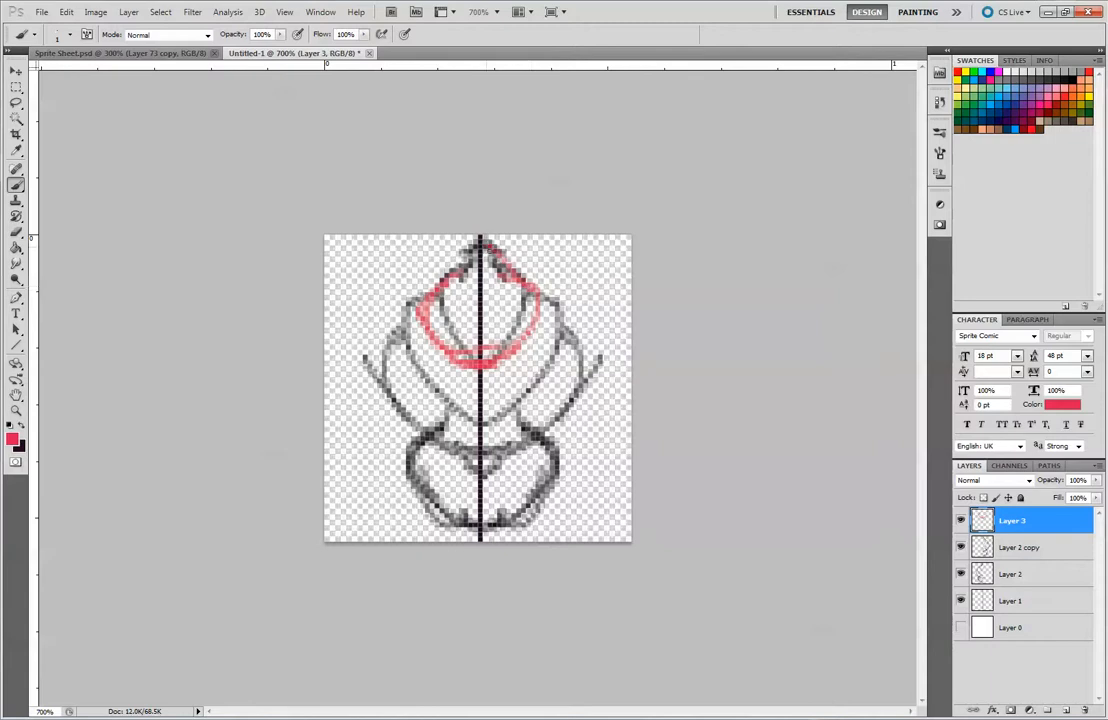
mouse_move(486, 249)
mouse_down()
mouse_move(434, 293)
mouse_move(400, 355)
mouse_move(425, 403)
mouse_move(475, 425)
mouse_move(535, 403)
mouse_move(572, 365)
mouse_move(562, 314)
mouse_up()
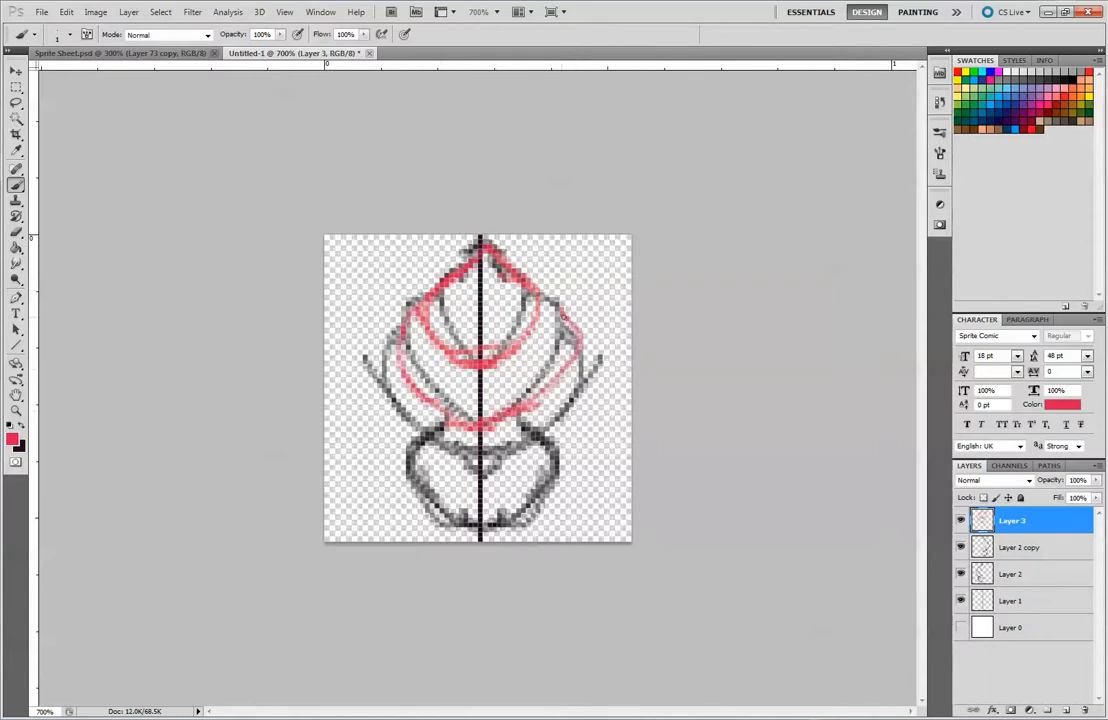
mouse_move(406, 308)
mouse_down()
mouse_move(385, 350)
mouse_move(433, 391)
mouse_up()
mouse_move(395, 318)
mouse_down()
mouse_move(370, 360)
mouse_move(368, 395)
mouse_move(478, 460)
mouse_move(540, 435)
mouse_move(599, 357)
mouse_up()
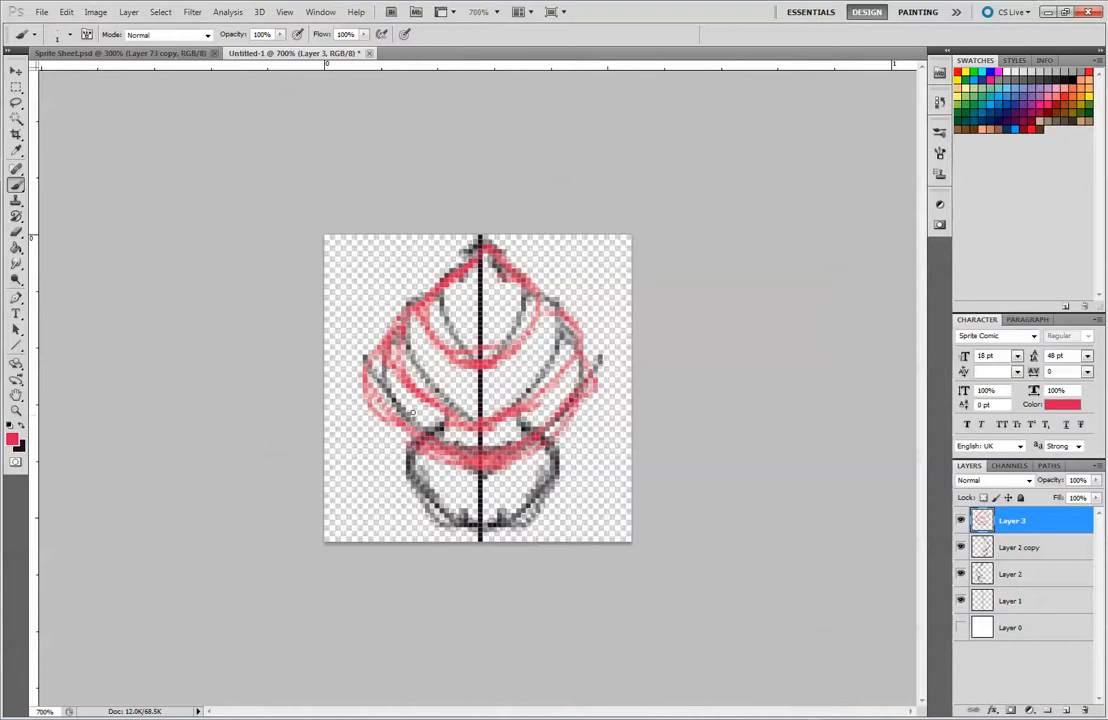
Brush red root spikes radiating outward beneath the lowest leaf tier and fill in their centre.
mouse_move(398, 466)
mouse_down()
mouse_move(446, 464)
mouse_move(430, 514)
mouse_up()
mouse_move(460, 467)
mouse_down()
mouse_move(427, 520)
mouse_move(445, 500)
mouse_move(480, 520)
mouse_move(471, 523)
mouse_move(481, 539)
mouse_up()
mouse_move(485, 478)
mouse_down()
mouse_move(484, 539)
mouse_move(487, 520)
mouse_move(523, 518)
mouse_up()
mouse_move(489, 475)
mouse_down()
mouse_move(520, 497)
mouse_move(531, 515)
mouse_move(501, 464)
mouse_move(559, 476)
mouse_up()
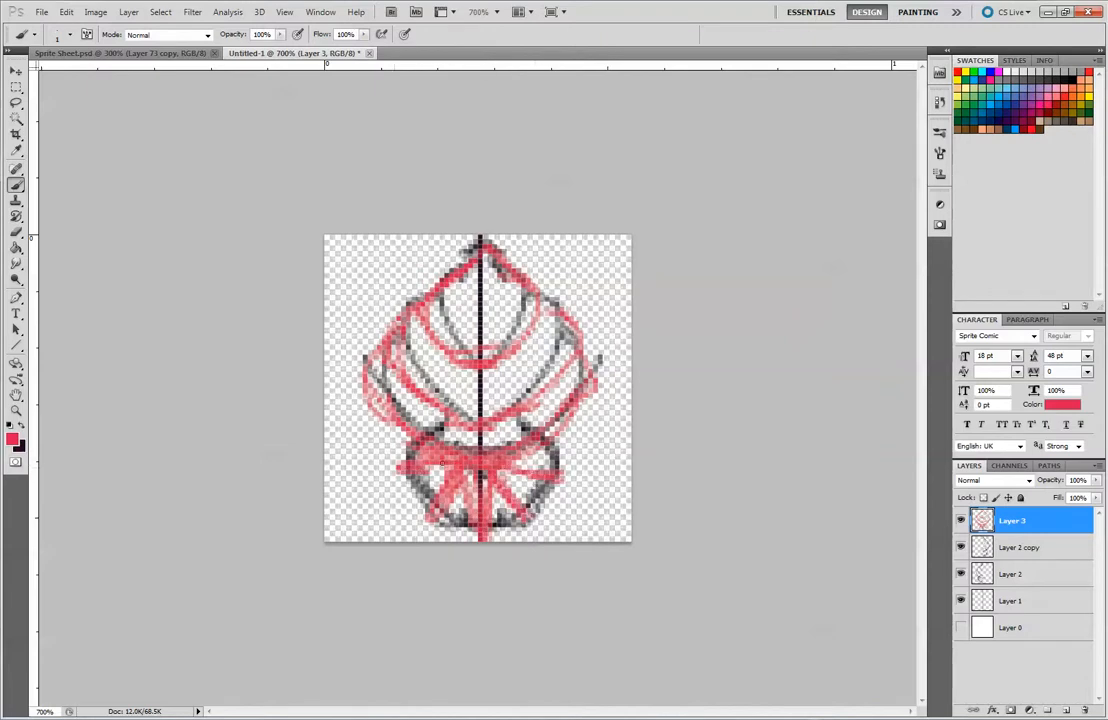
drag(443, 466, 420, 484)
drag(501, 458, 470, 476)
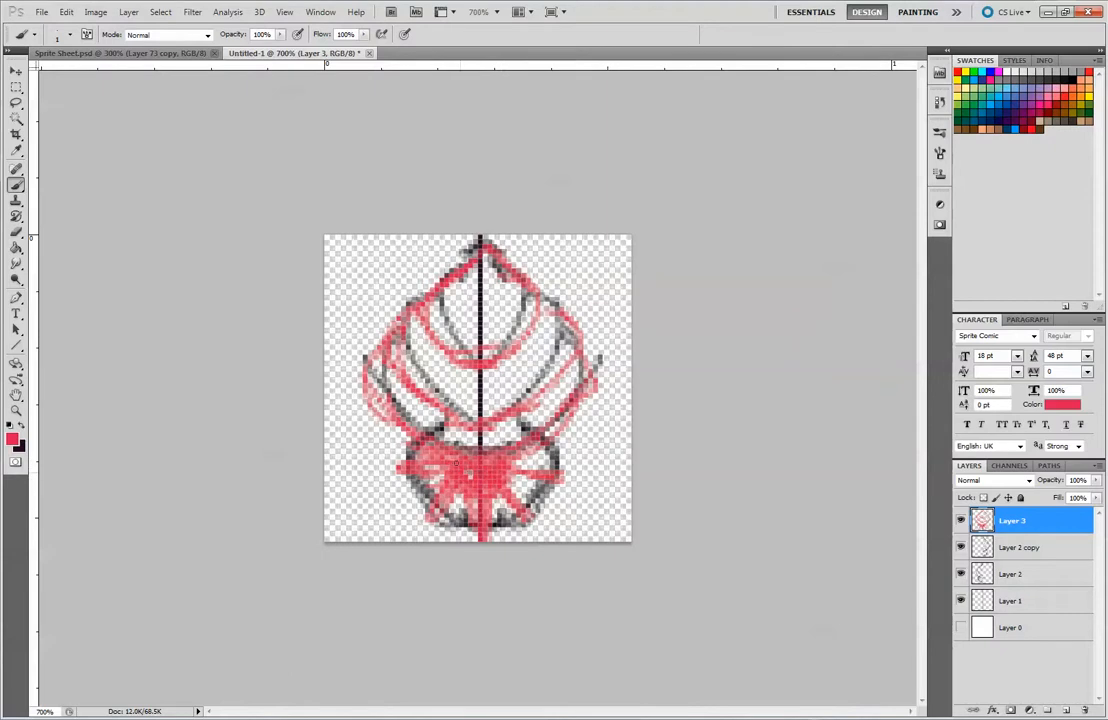
Hide Layer 2 and Layer 2 copy, and brush a smaller pointed leaf in red at the plant's tip.
click(961, 547)
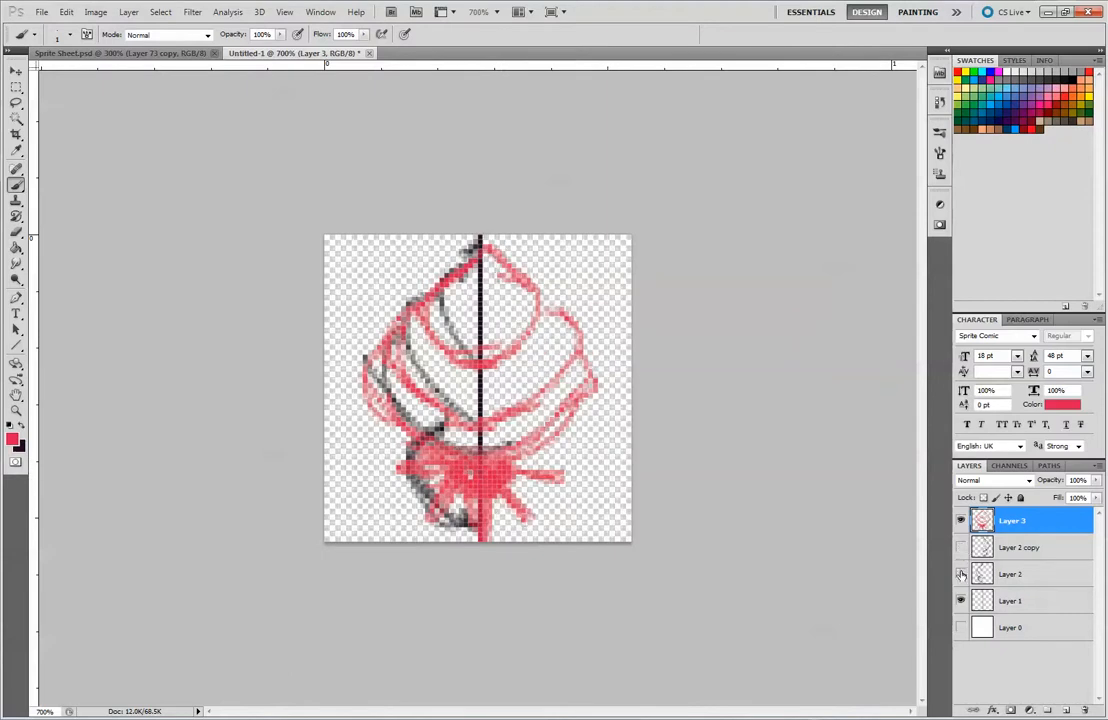
click(961, 574)
mouse_move(464, 258)
mouse_down()
mouse_move(534, 306)
mouse_move(514, 292)
mouse_up()
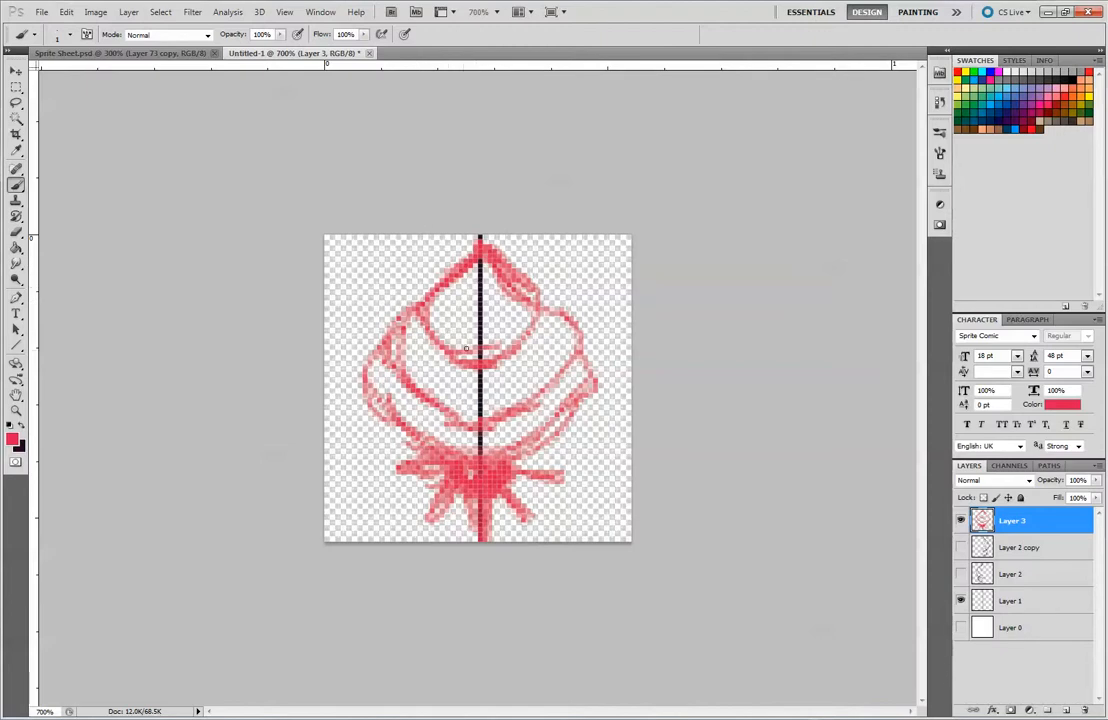
mouse_move(447, 295)
mouse_down()
mouse_move(476, 303)
mouse_move(450, 301)
mouse_move(509, 297)
mouse_up()
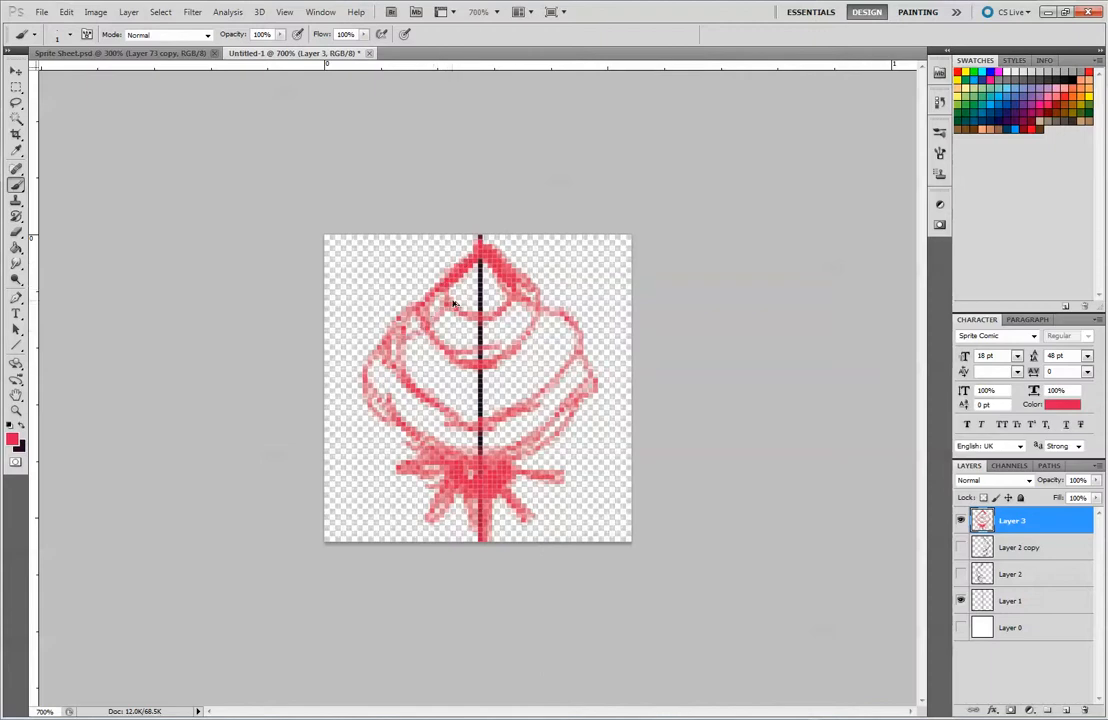
Erase the old upper and middle curves on Layer 3, and redraw a rounded middle tier joined to the lowest tier.
key(e)
mouse_move(441, 330)
mouse_down()
mouse_move(401, 321)
mouse_move(410, 356)
mouse_move(435, 371)
mouse_move(507, 343)
mouse_move(534, 289)
mouse_move(410, 303)
mouse_move(467, 353)
mouse_move(430, 395)
mouse_move(574, 350)
mouse_move(445, 403)
mouse_move(544, 372)
mouse_move(569, 344)
mouse_move(388, 364)
mouse_up()
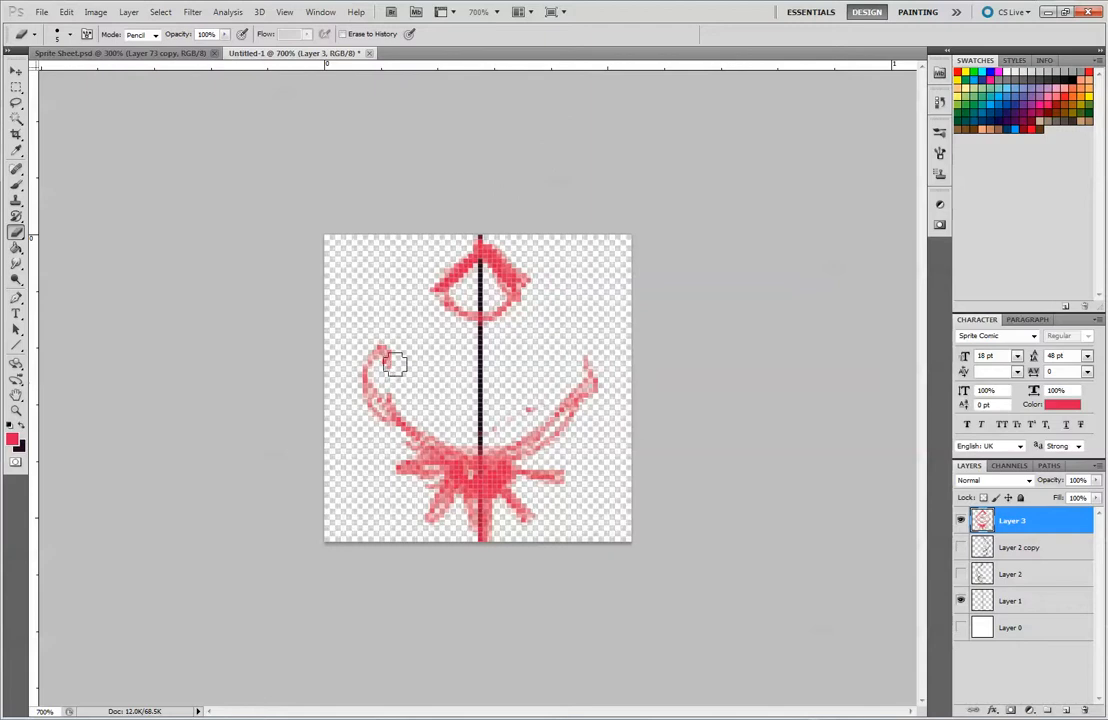
key(b)
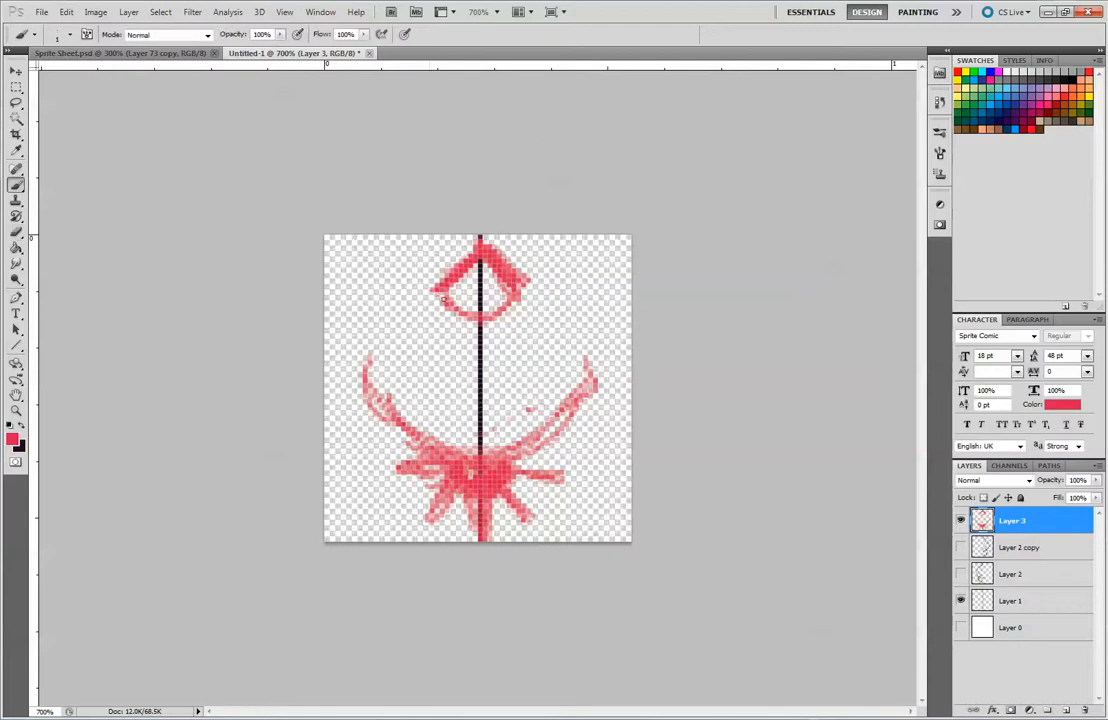
mouse_move(408, 322)
mouse_down()
mouse_move(440, 309)
mouse_move(412, 320)
mouse_move(423, 352)
mouse_up()
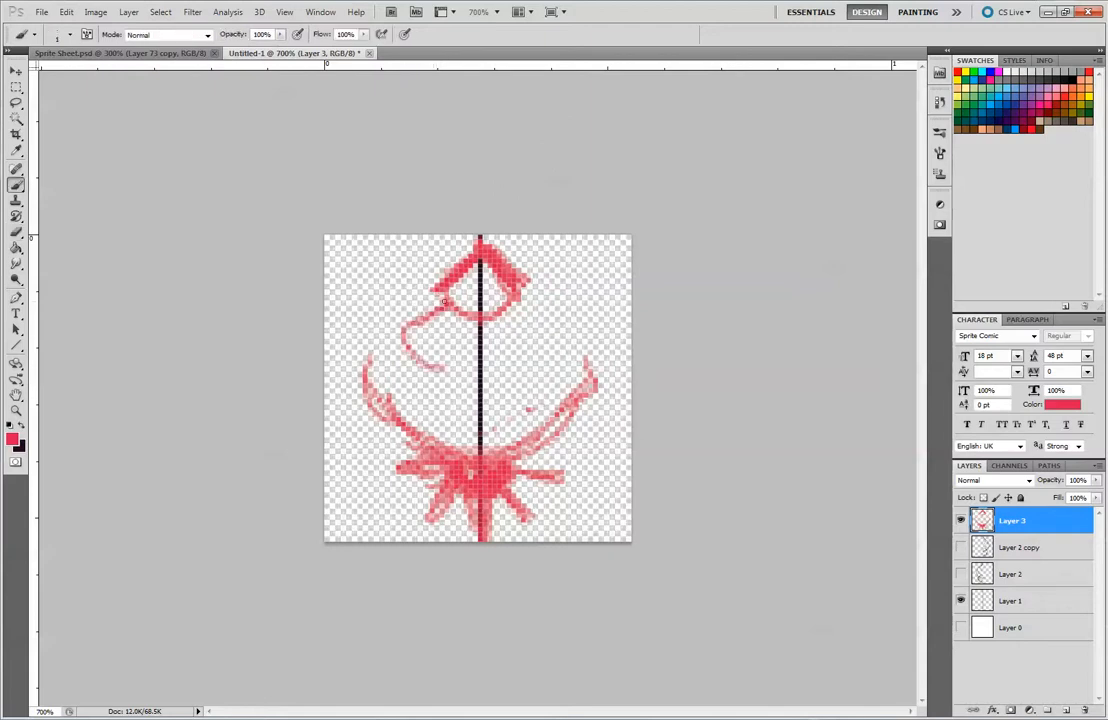
mouse_move(444, 300)
mouse_down()
mouse_move(408, 330)
mouse_move(420, 313)
mouse_move(406, 342)
mouse_move(416, 361)
mouse_move(498, 370)
mouse_move(440, 374)
mouse_move(451, 388)
mouse_move(515, 392)
mouse_move(496, 393)
mouse_move(562, 352)
mouse_up()
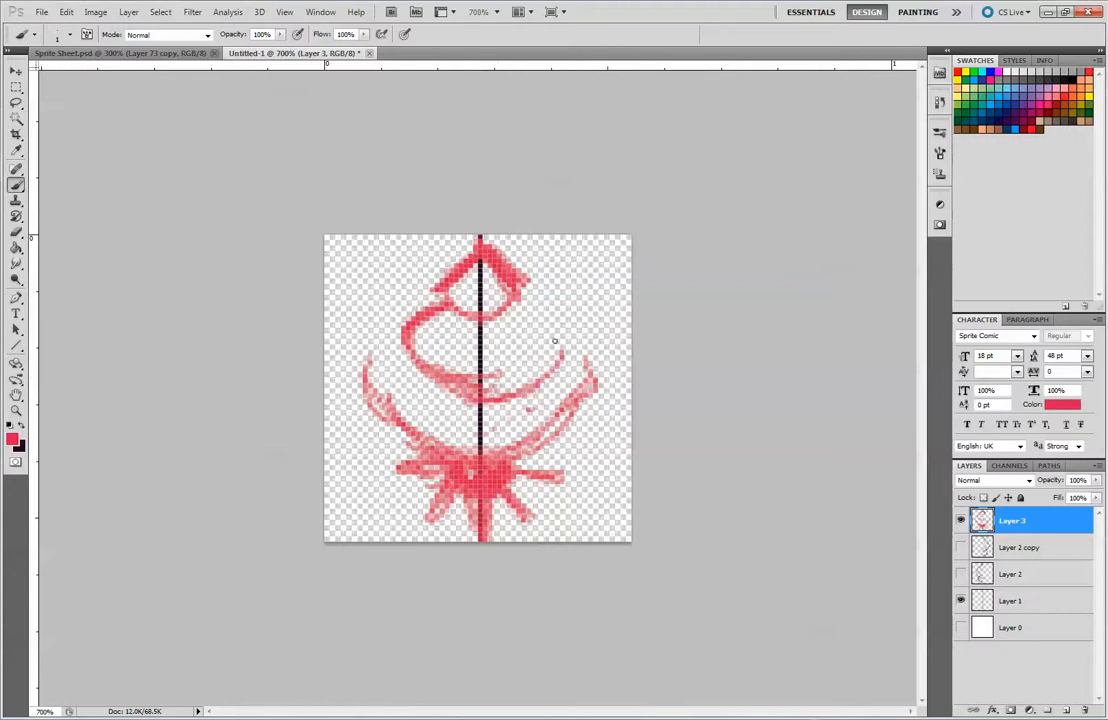
mouse_move(524, 304)
mouse_down()
mouse_move(557, 345)
mouse_move(455, 396)
mouse_up()
drag(372, 375, 408, 350)
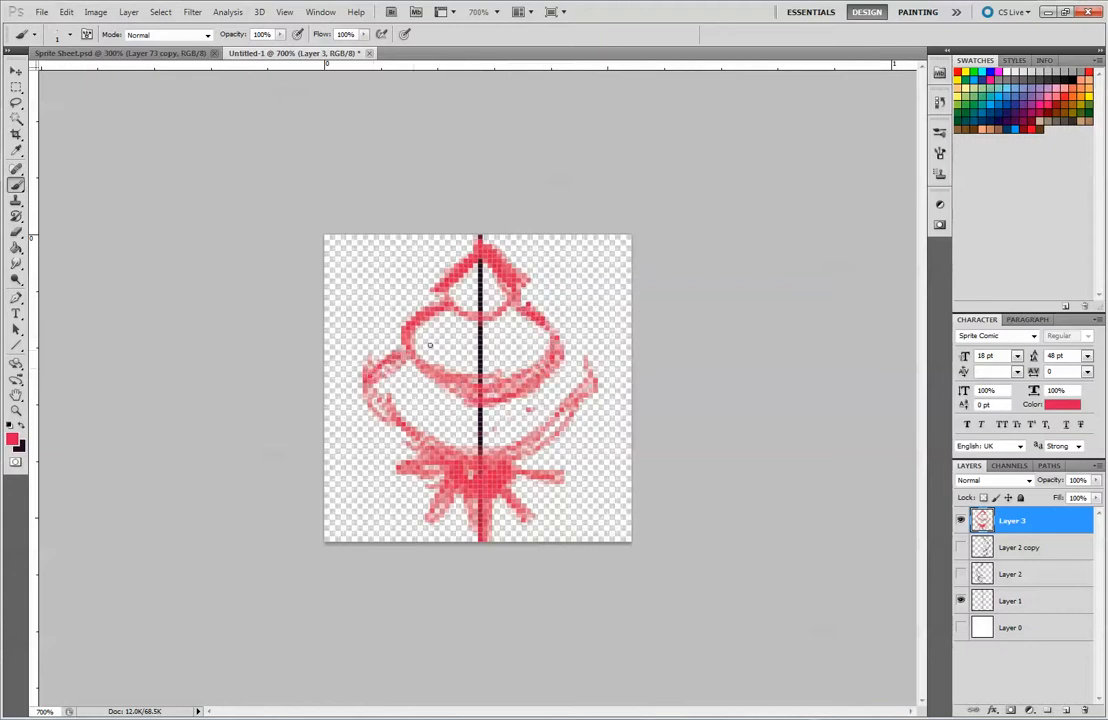
mouse_move(556, 365)
mouse_down()
mouse_move(580, 403)
mouse_move(540, 441)
mouse_up()
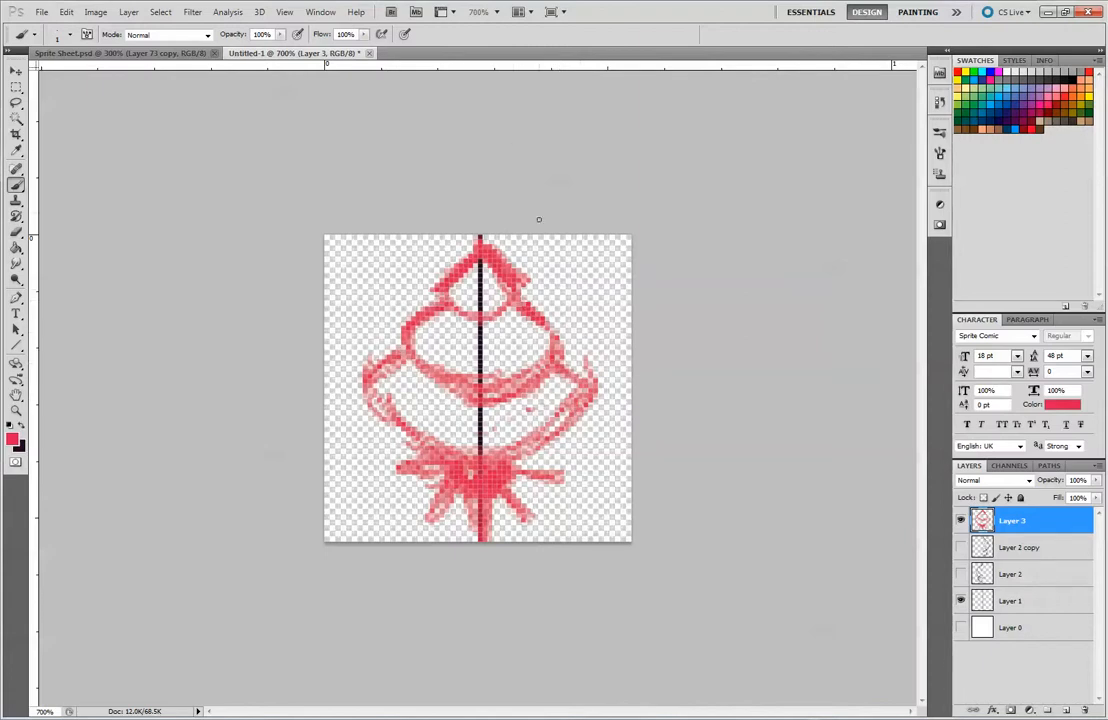
Check the finished plant in Sprite Sheet.psd, and brush extra curved red bands inside the middle and lowest tiers of the sketch.
click(148, 53)
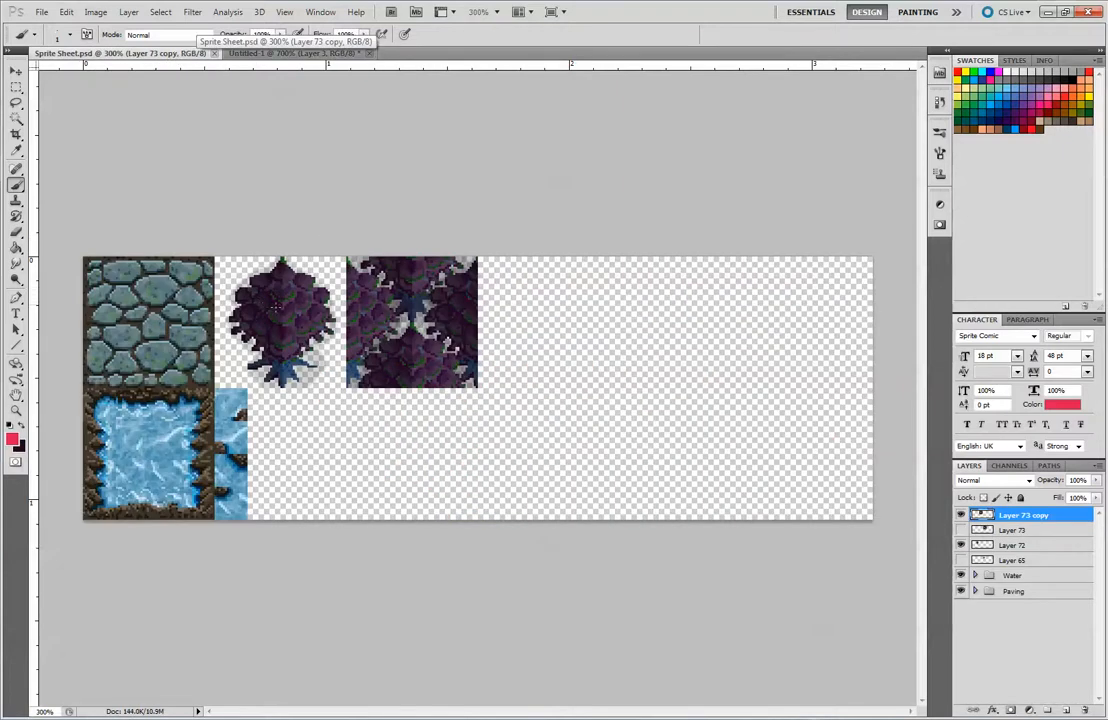
click(272, 53)
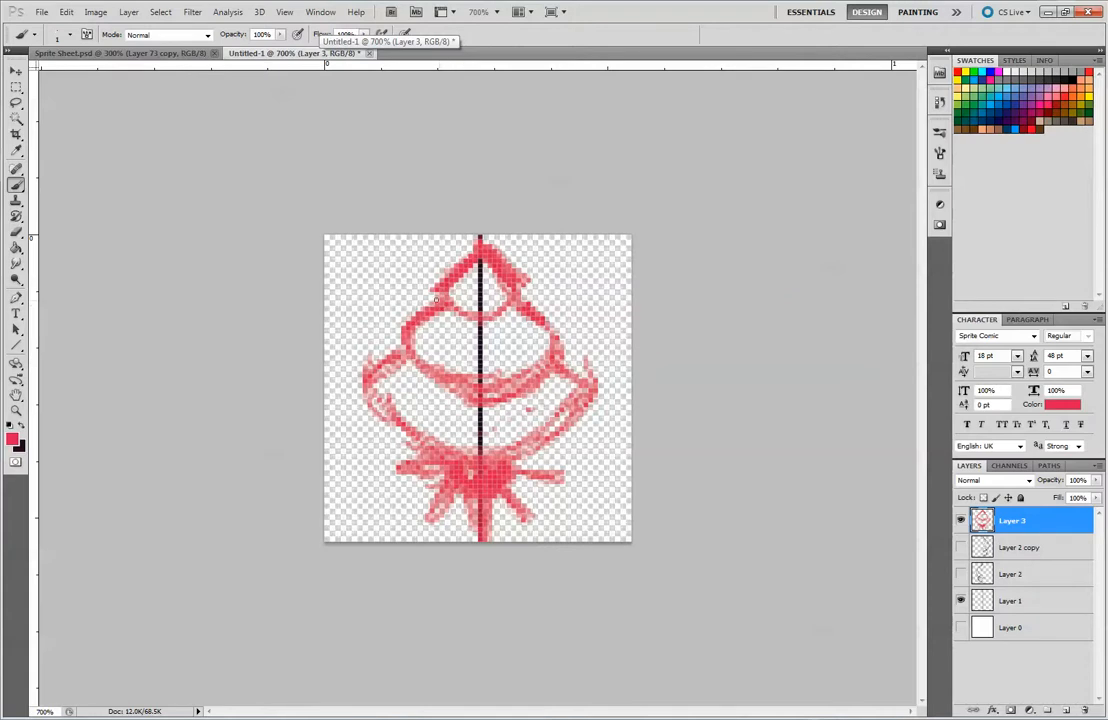
mouse_move(426, 322)
mouse_down()
mouse_move(467, 345)
mouse_move(505, 330)
mouse_move(529, 303)
mouse_up()
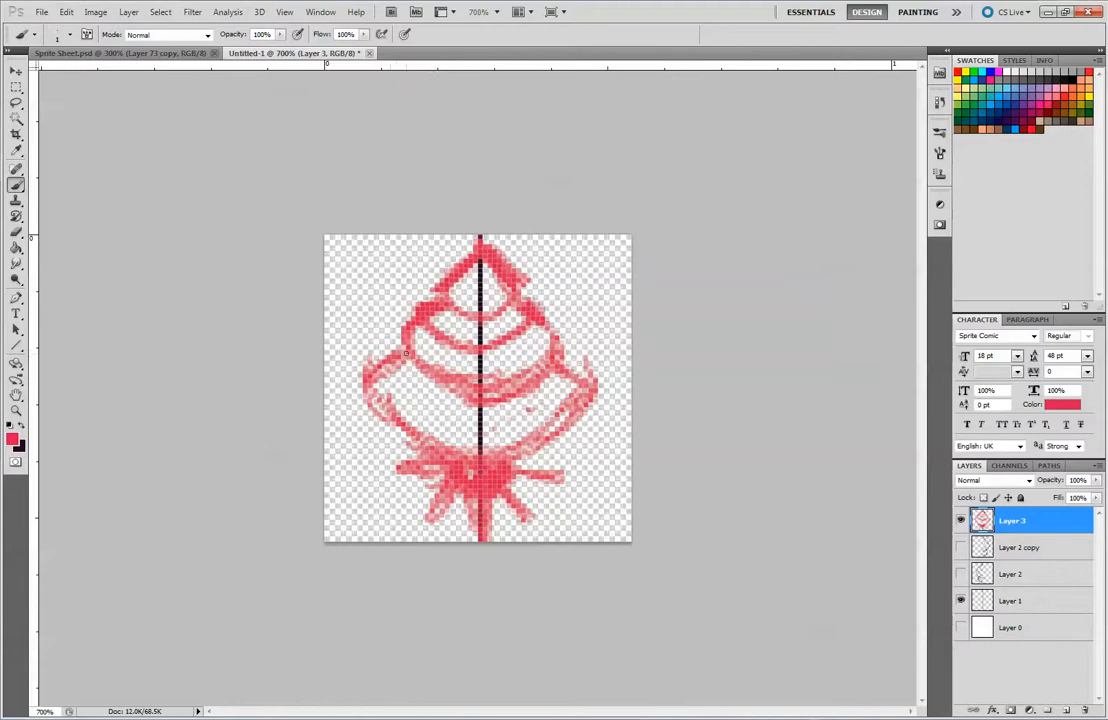
mouse_move(372, 369)
mouse_down()
mouse_move(454, 421)
mouse_move(416, 389)
mouse_move(447, 415)
mouse_move(502, 413)
mouse_move(553, 383)
mouse_move(408, 408)
mouse_up()
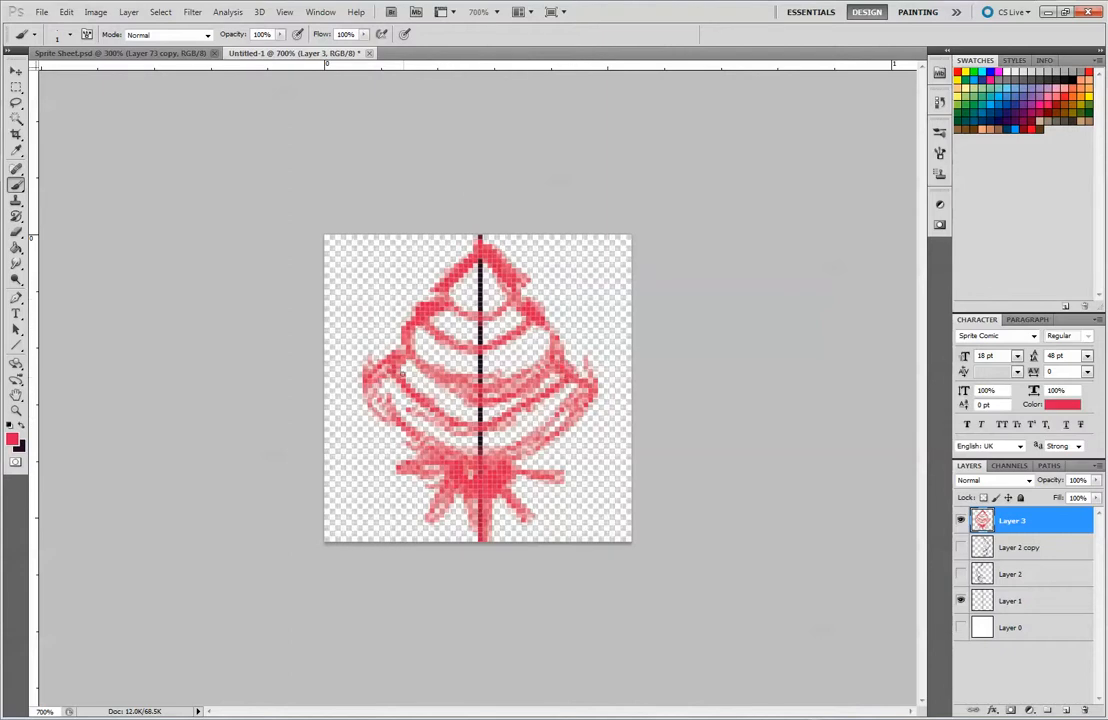
drag(384, 395, 421, 437)
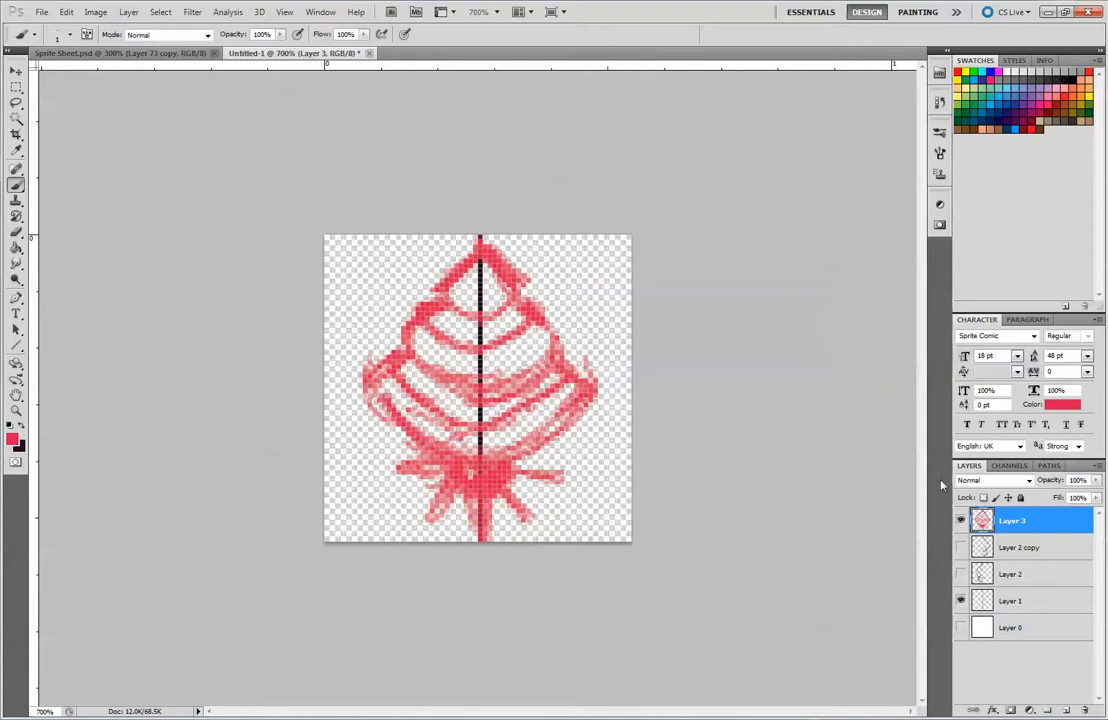
Delete the hidden layers Layer 2 copy and Layer 2.
click(1058, 548)
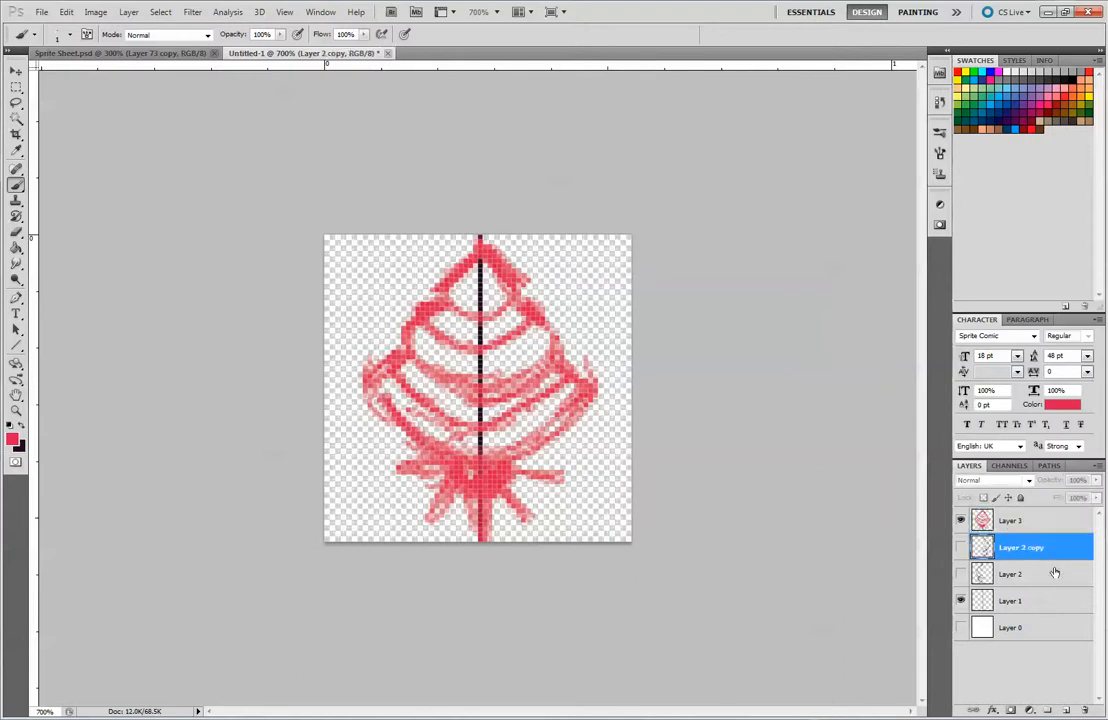
shift+click(1056, 576)
drag(1056, 576, 1085, 713)
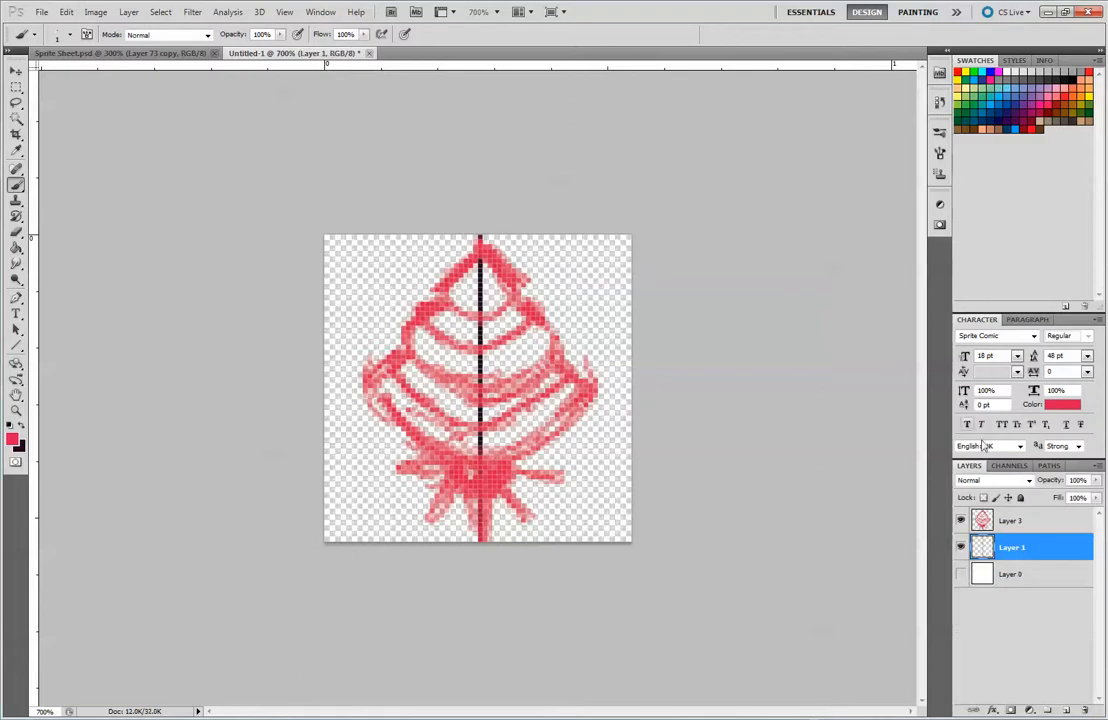
Reduce the opacity of the red sketch on Layer 3 to 32%.
click(1030, 520)
drag(1096, 480, 1047, 502)
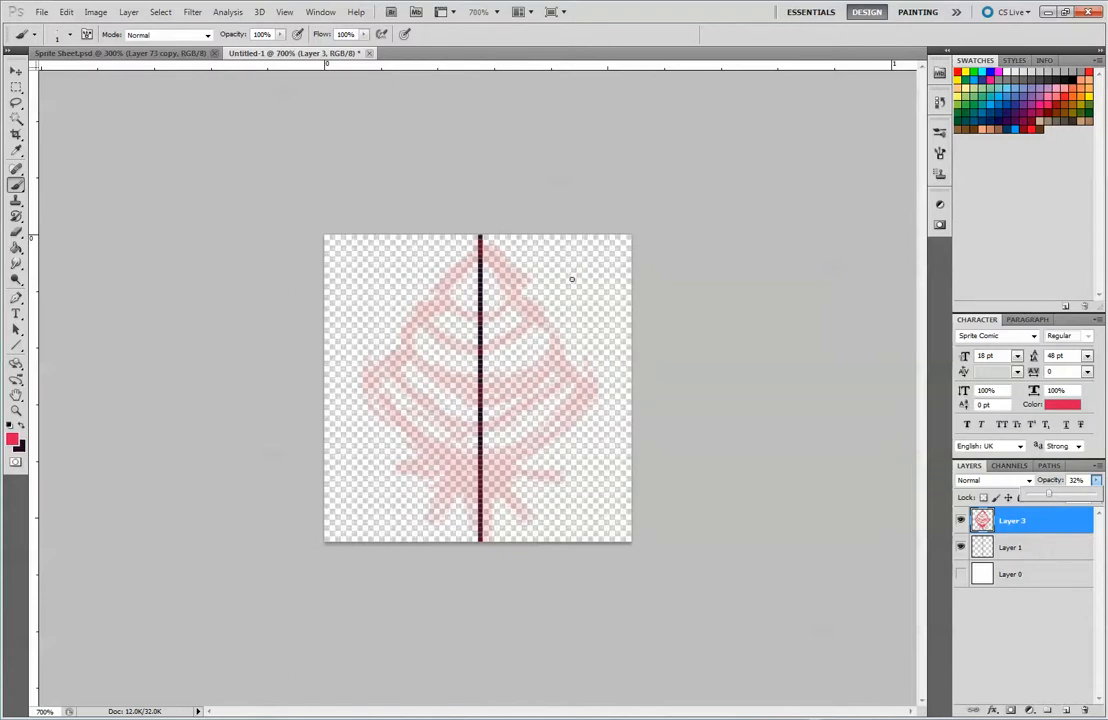
click(1002, 606)
click(1043, 529)
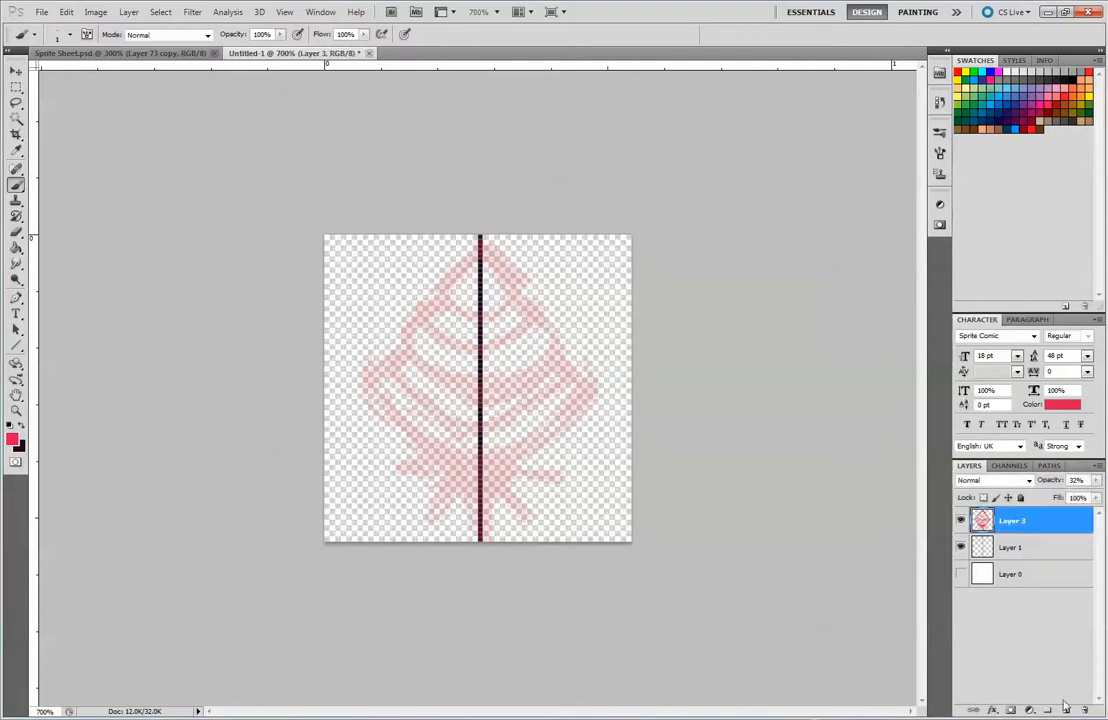
Add a new layer above the faded sketch and set the foreground colour to a muted mid green.
click(1068, 710)
click(12, 436)
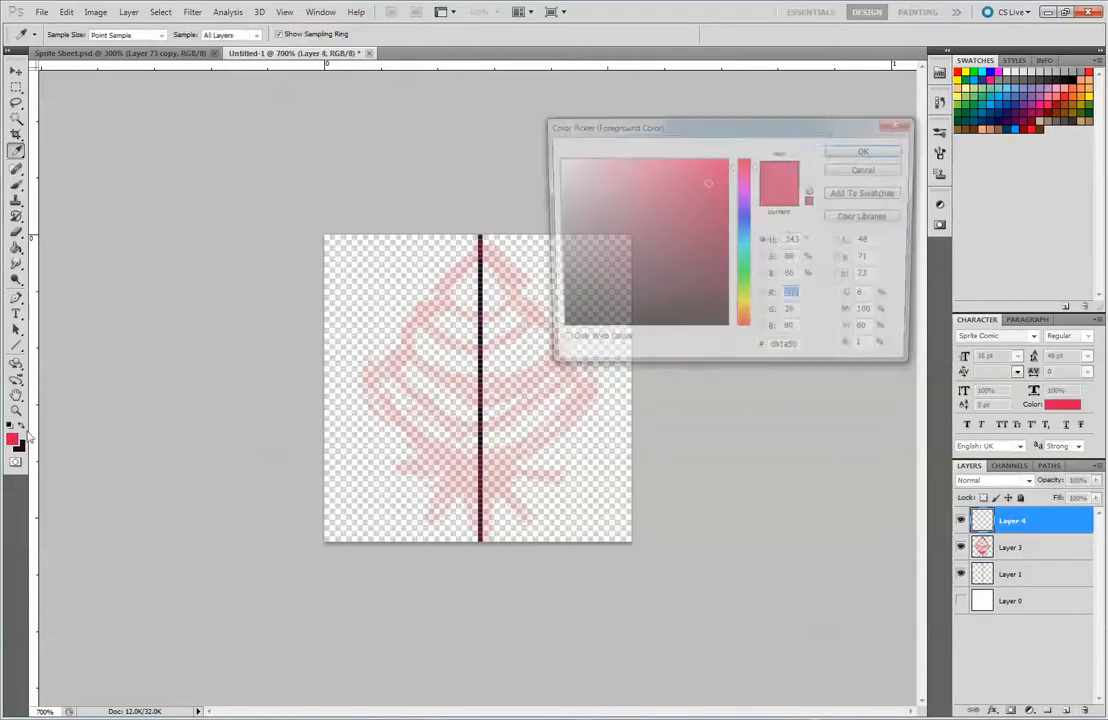
click(744, 280)
mouse_move(717, 280)
mouse_down()
mouse_move(692, 235)
mouse_move(727, 157)
mouse_up()
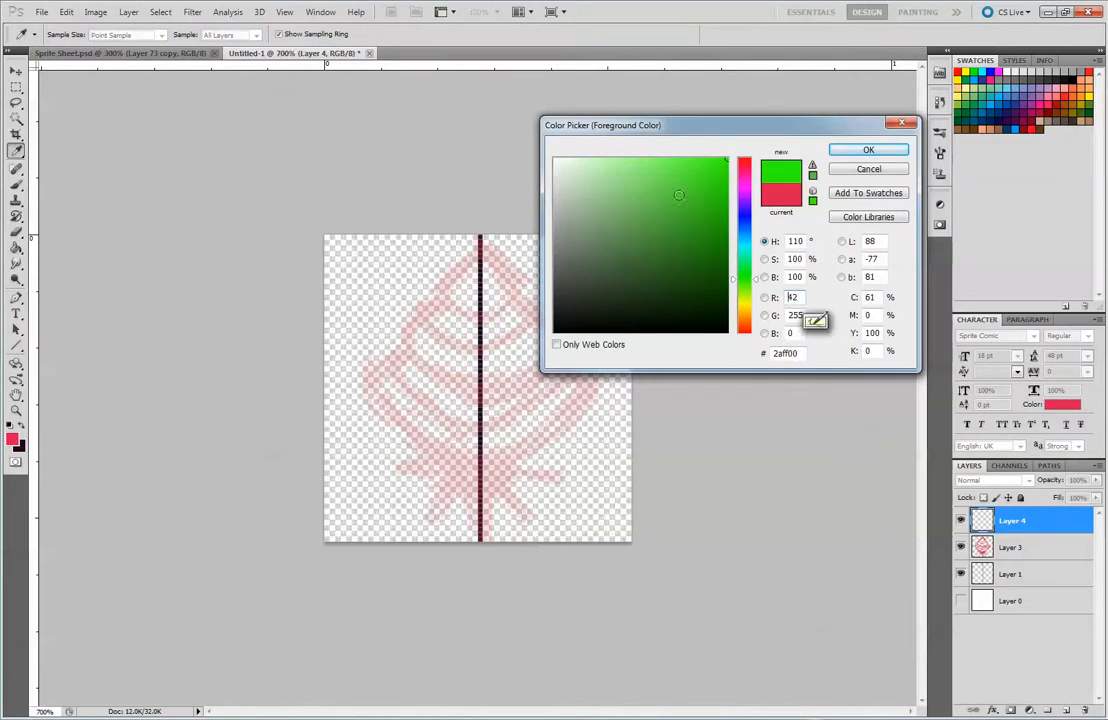
click(657, 186)
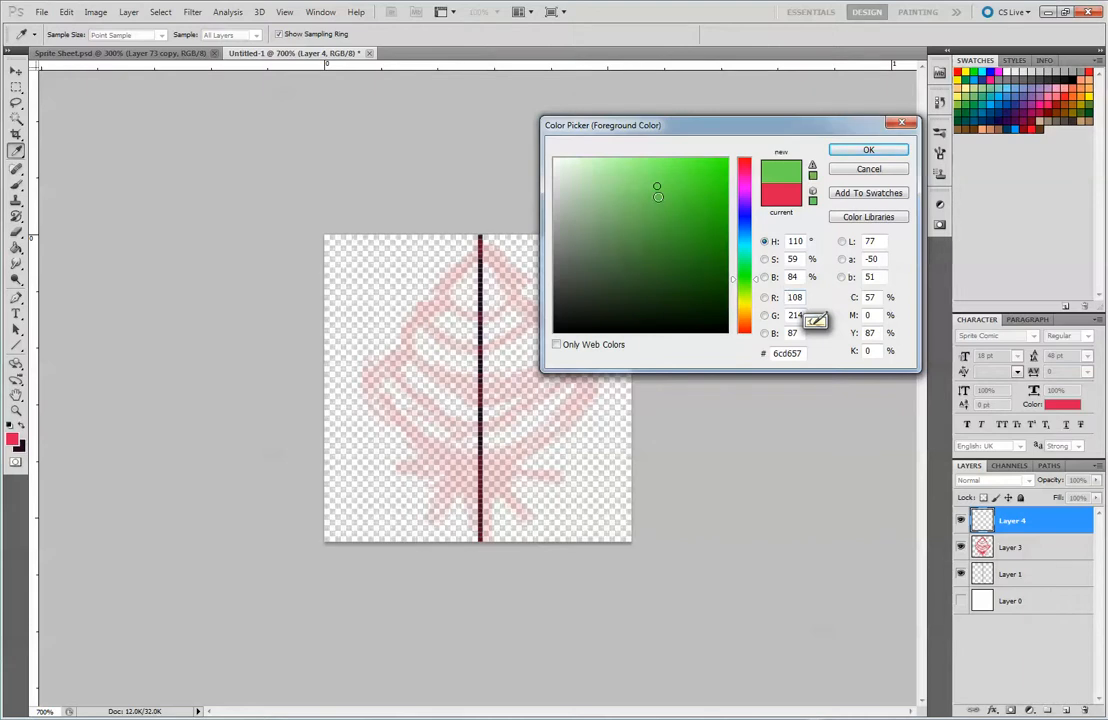
mouse_move(645, 205)
mouse_down()
mouse_move(633, 240)
mouse_move(678, 188)
mouse_move(648, 232)
mouse_move(643, 220)
mouse_move(636, 245)
mouse_move(708, 185)
mouse_move(606, 267)
mouse_move(631, 235)
mouse_move(623, 240)
mouse_up()
click(637, 232)
click(872, 151)
With the Pencil tool, draw and fill the left half of a pointed green tip leaf against the guide line on Layer 4.
key(b)
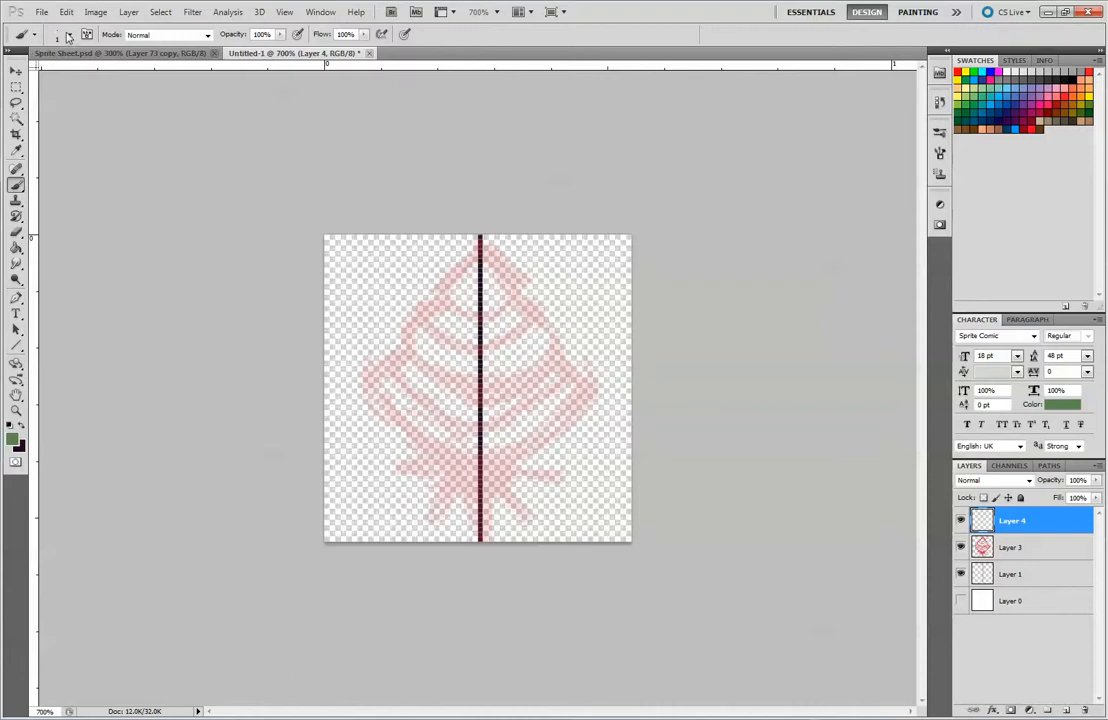
click(17, 190)
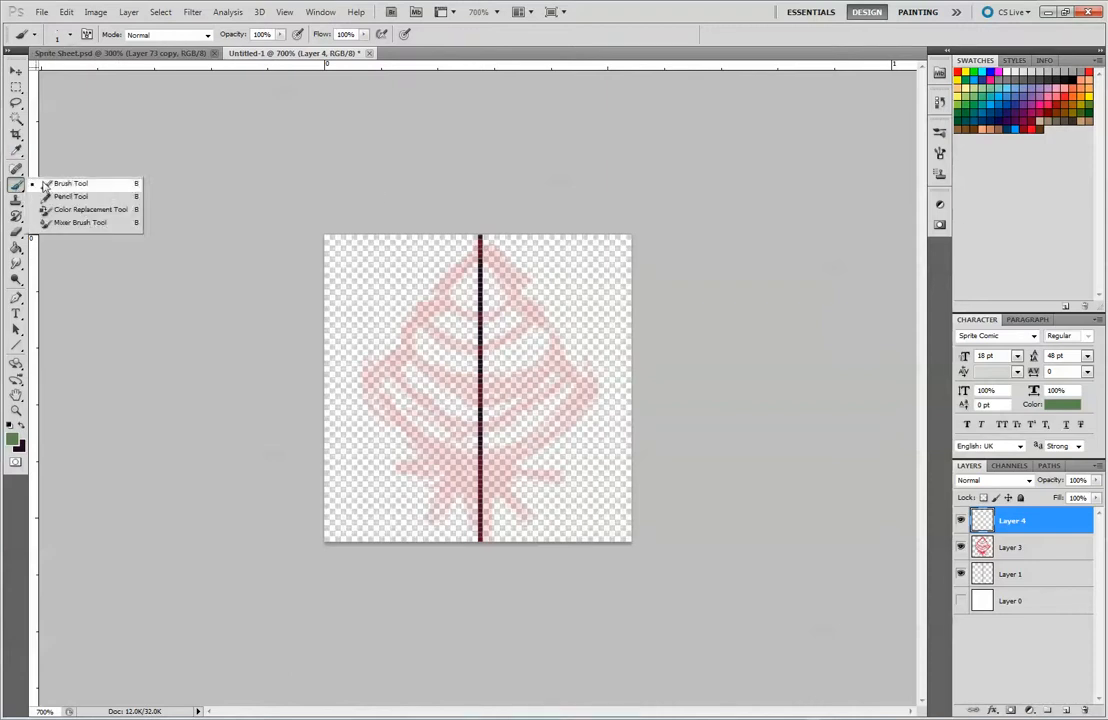
click(62, 195)
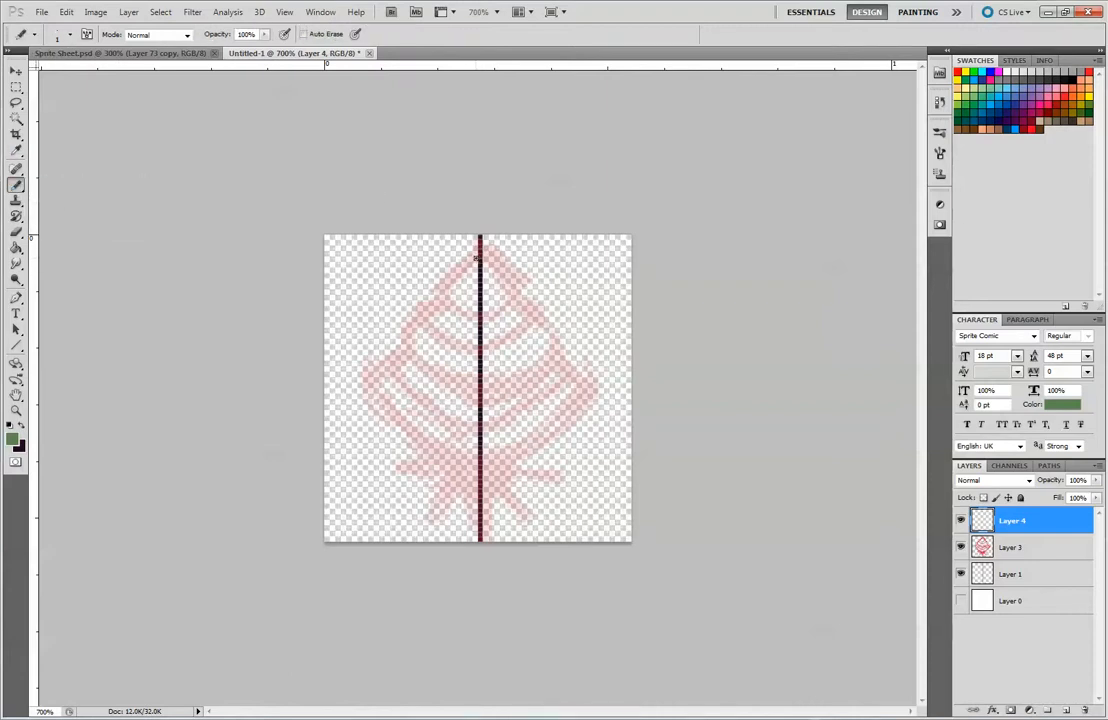
click(476, 243)
click(466, 256)
click(458, 272)
click(455, 282)
click(476, 285)
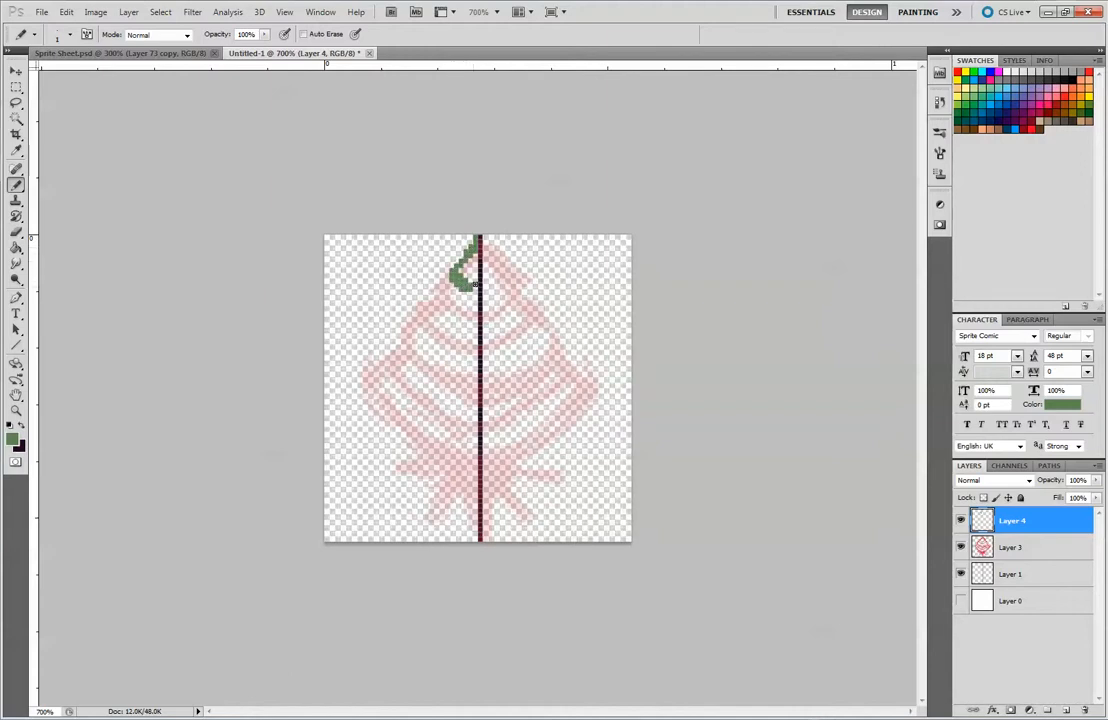
mouse_move(476, 256)
mouse_down()
mouse_move(470, 274)
mouse_move(463, 268)
mouse_up()
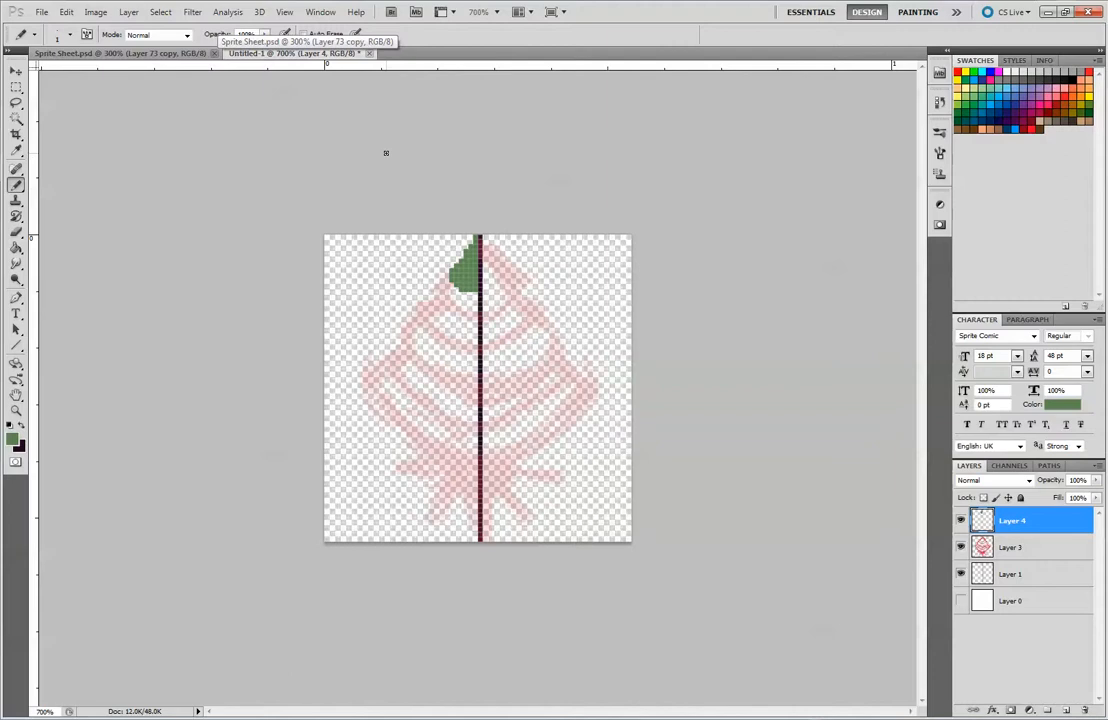
Check the finished plant in Sprite Sheet.psd and try pencilling a solid green leaf just below and left of the tip leaf.
click(143, 52)
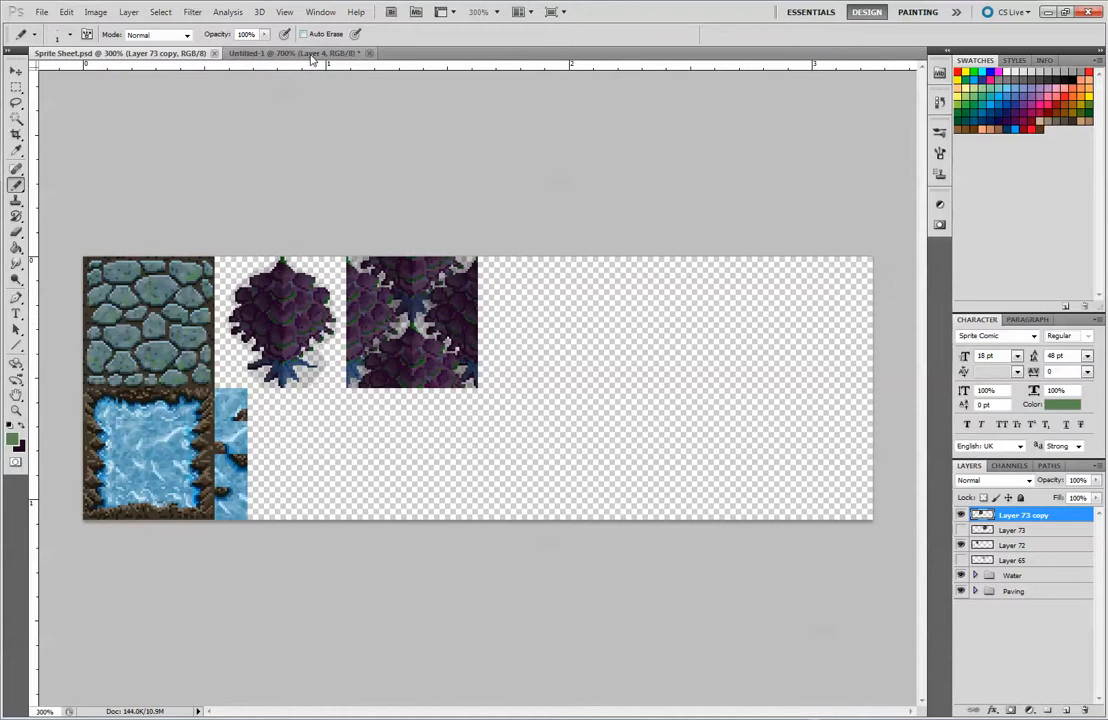
click(272, 52)
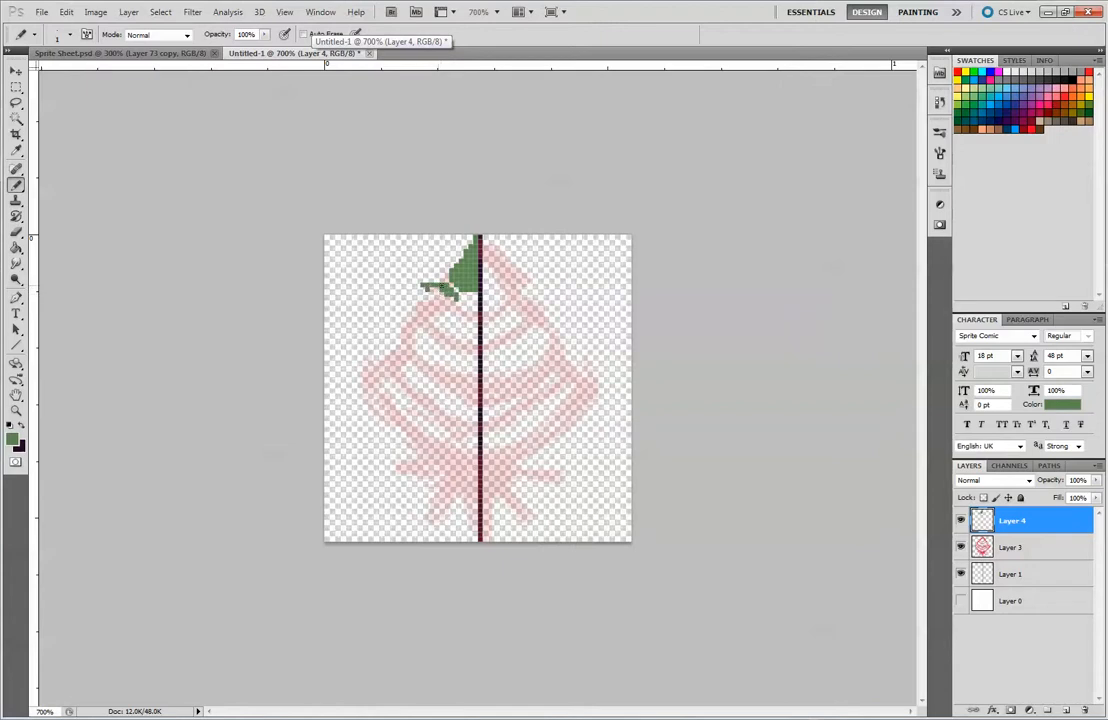
key(ctrl+alt+z)
key(ctrl+alt+z)
mouse_move(444, 288)
mouse_down()
mouse_move(431, 297)
mouse_move(443, 320)
mouse_move(443, 306)
mouse_up()
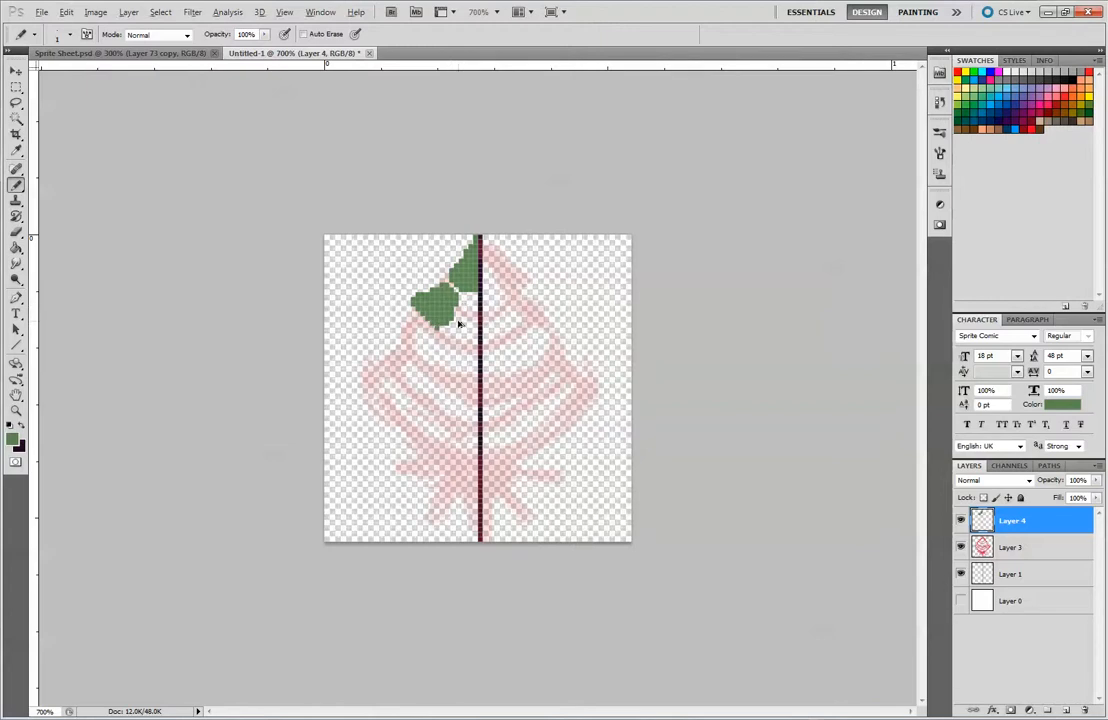
Undo all the pencil strokes of the side leaf, back to the tip leaf alone.
key(ctrl+alt+z)
key(ctrl+alt+z)
key(ctrl+alt+z)
key(ctrl+alt+z)
key(ctrl+alt+z)
key(ctrl+alt+z)
key(ctrl+alt+z)
key(ctrl+alt+z)
key(ctrl+alt+z)
key(ctrl+alt+z)
key(ctrl+alt+z)
key(ctrl+alt+z)
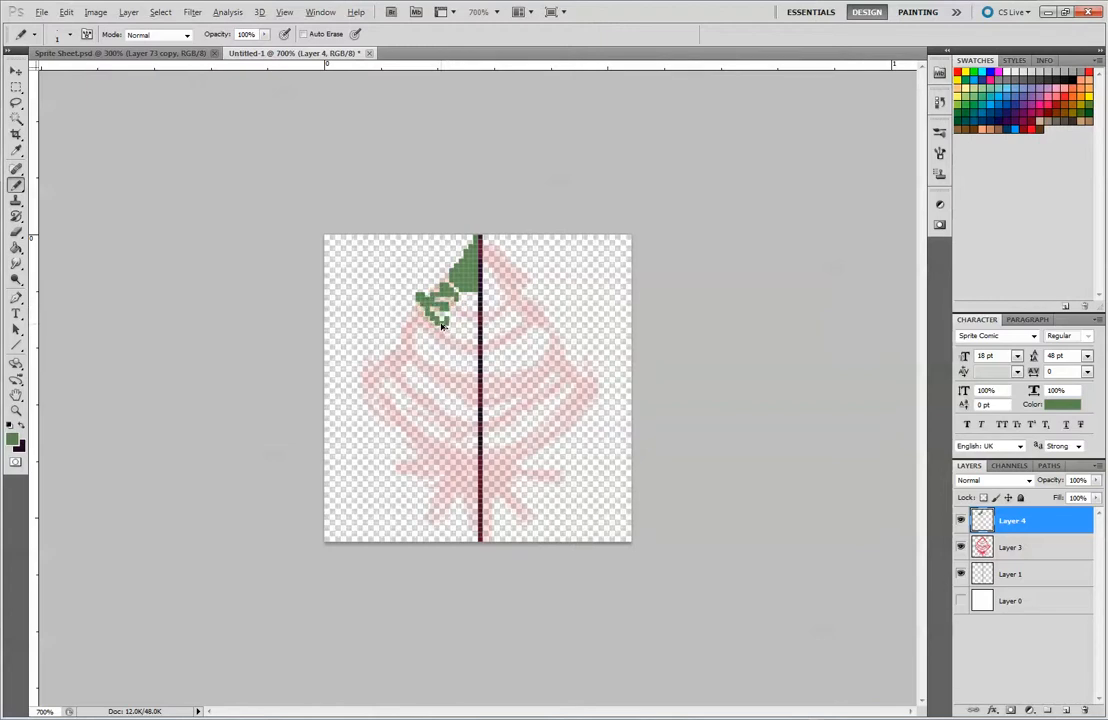
key(ctrl+alt+z)
key(ctrl+alt+z)
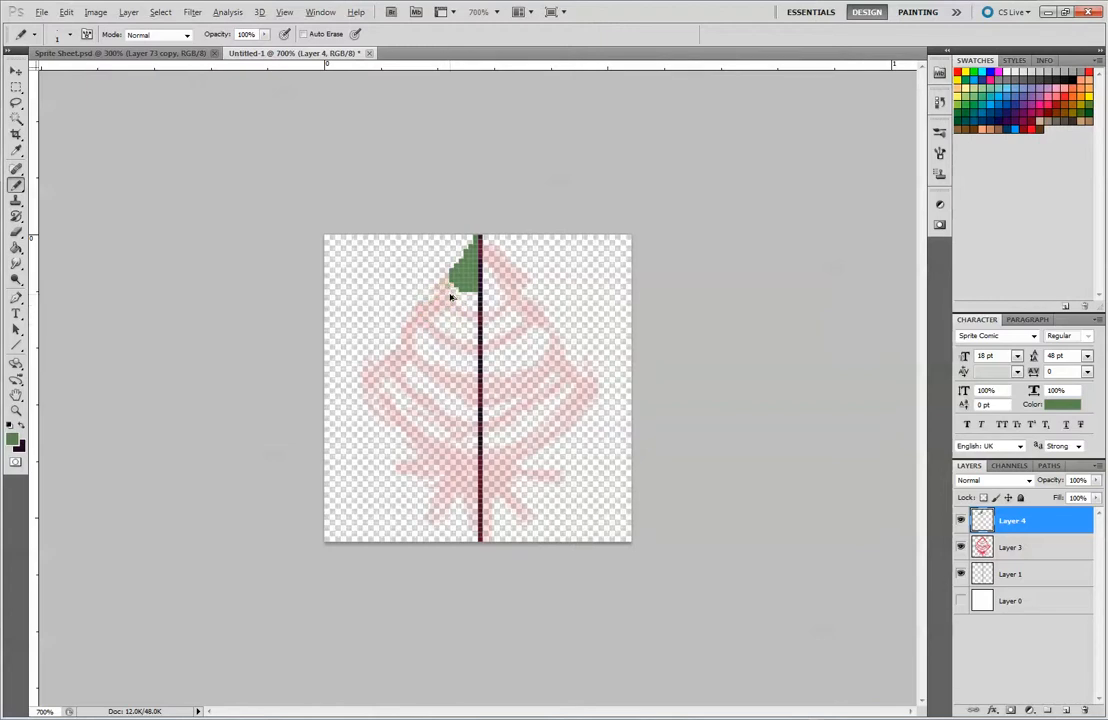
Try a flatter side leaf and an outlined half leaf at the guide line, comparing them with the plant in Sprite Sheet.psd.
mouse_move(445, 286)
mouse_down()
mouse_move(412, 310)
mouse_move(445, 298)
mouse_move(432, 300)
mouse_up()
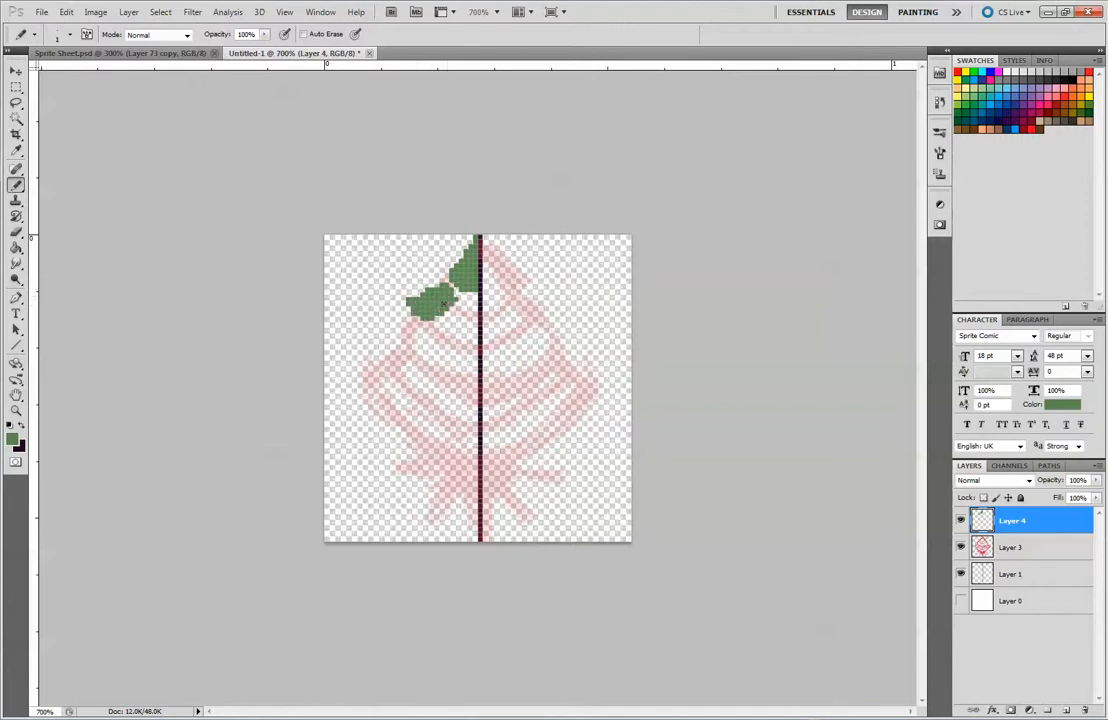
mouse_move(463, 302)
mouse_down()
mouse_move(463, 336)
mouse_move(476, 344)
mouse_up()
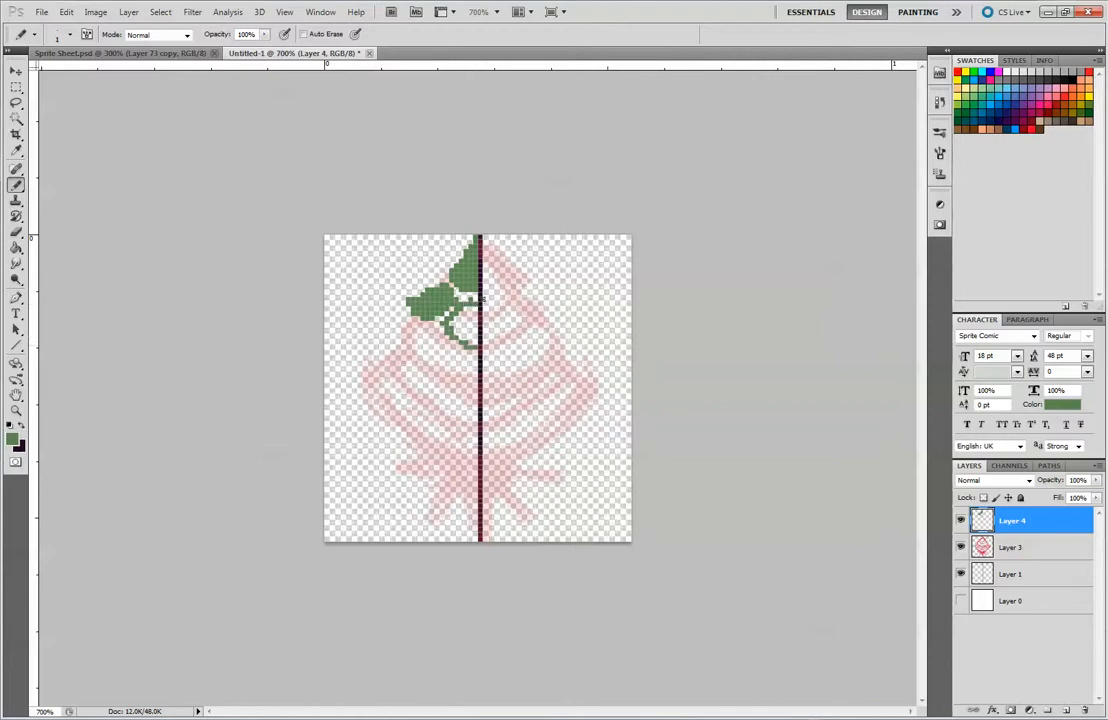
click(145, 53)
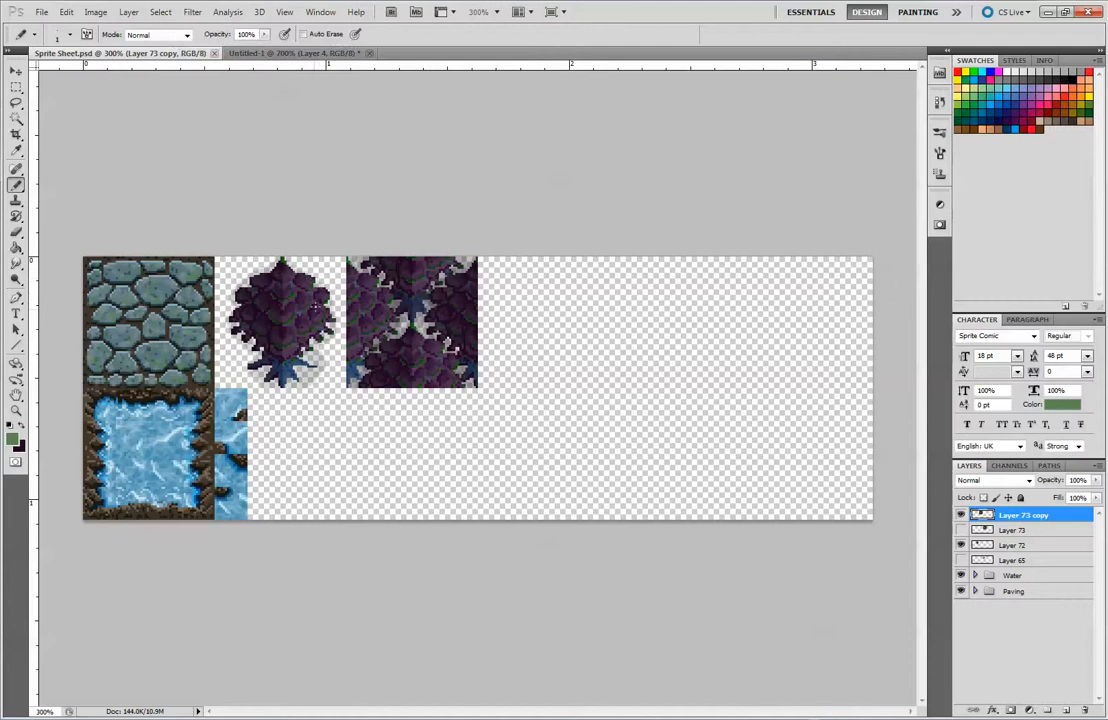
click(256, 52)
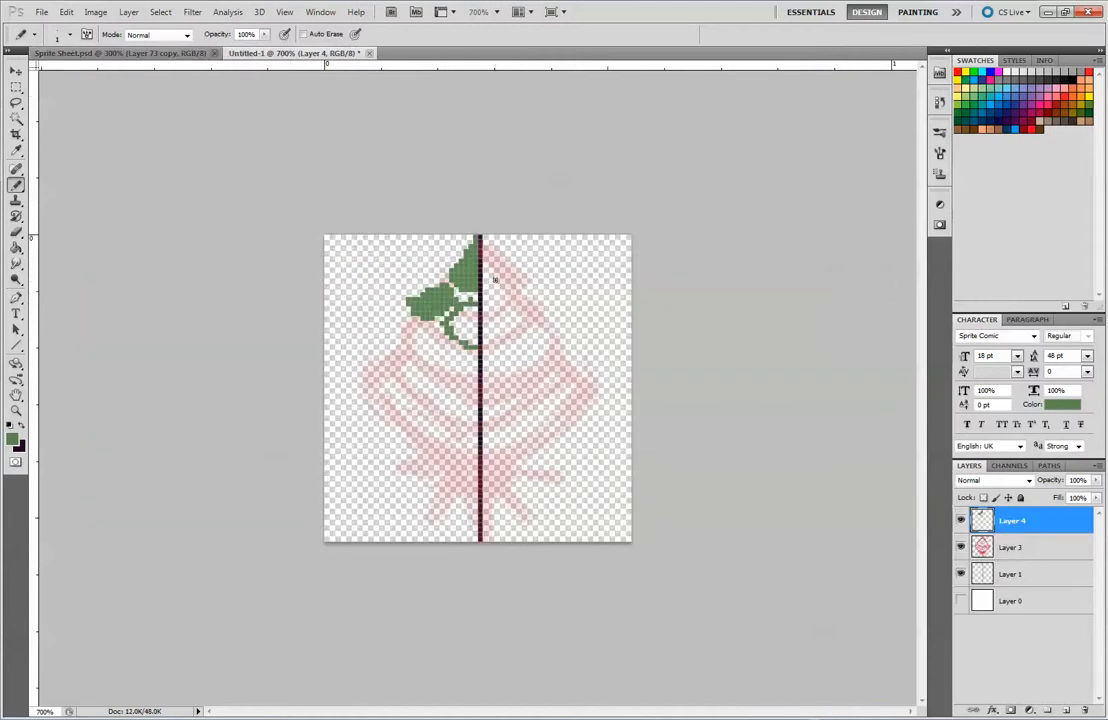
Undo the half leaf outline and erase what is left of the flatter side leaf.
key(ctrl+alt+z)
key(ctrl+alt+z)
key(ctrl+alt+z)
key(ctrl+alt+z)
key(ctrl+alt+z)
key(ctrl+alt+z)
key(e)
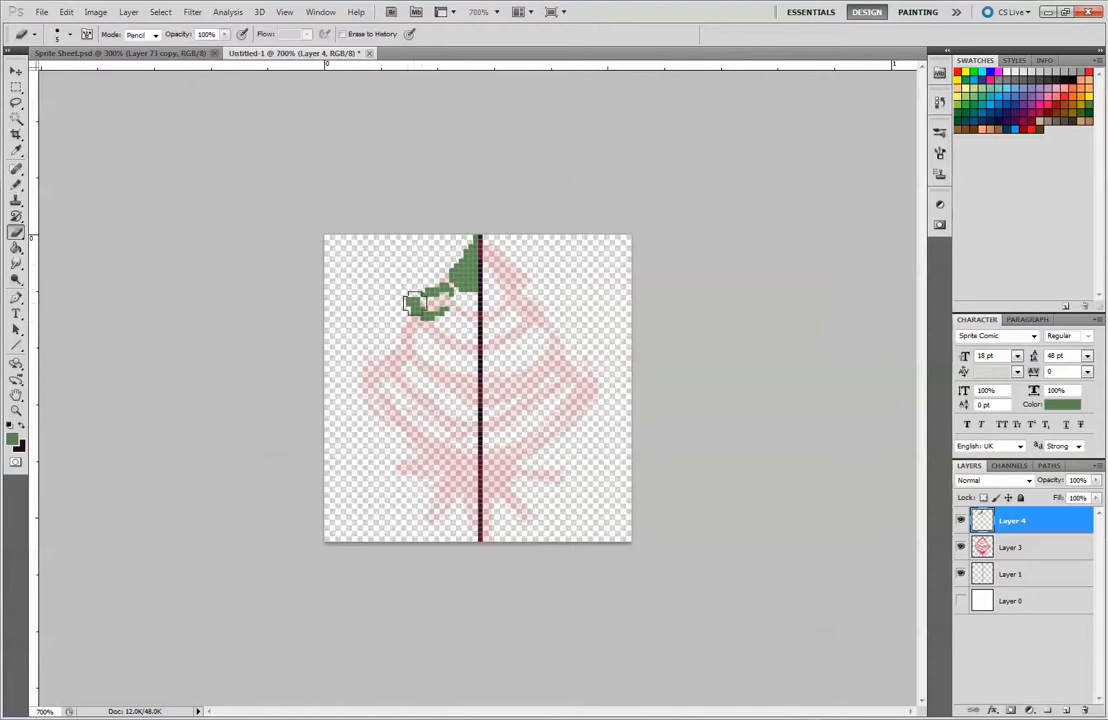
mouse_move(410, 300)
mouse_down()
mouse_move(425, 314)
mouse_move(436, 291)
mouse_up()
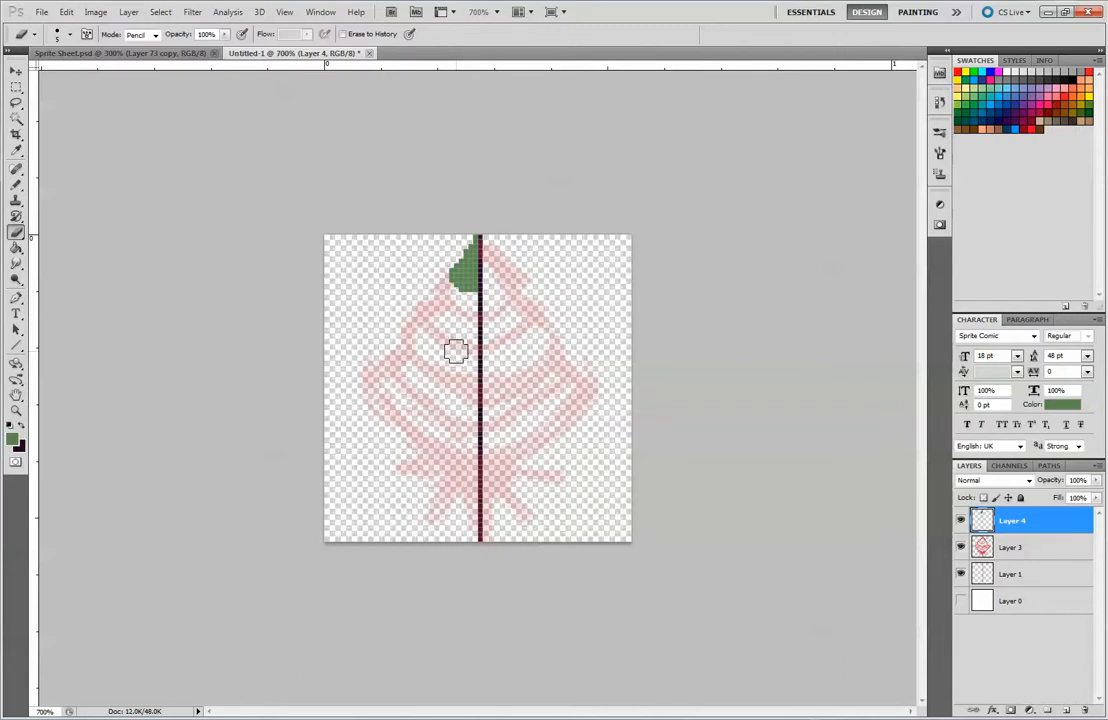
Pencil and fill a narrow green half leaf against the guide line directly below the tip leaf, undoing stray strokes.
key(b)
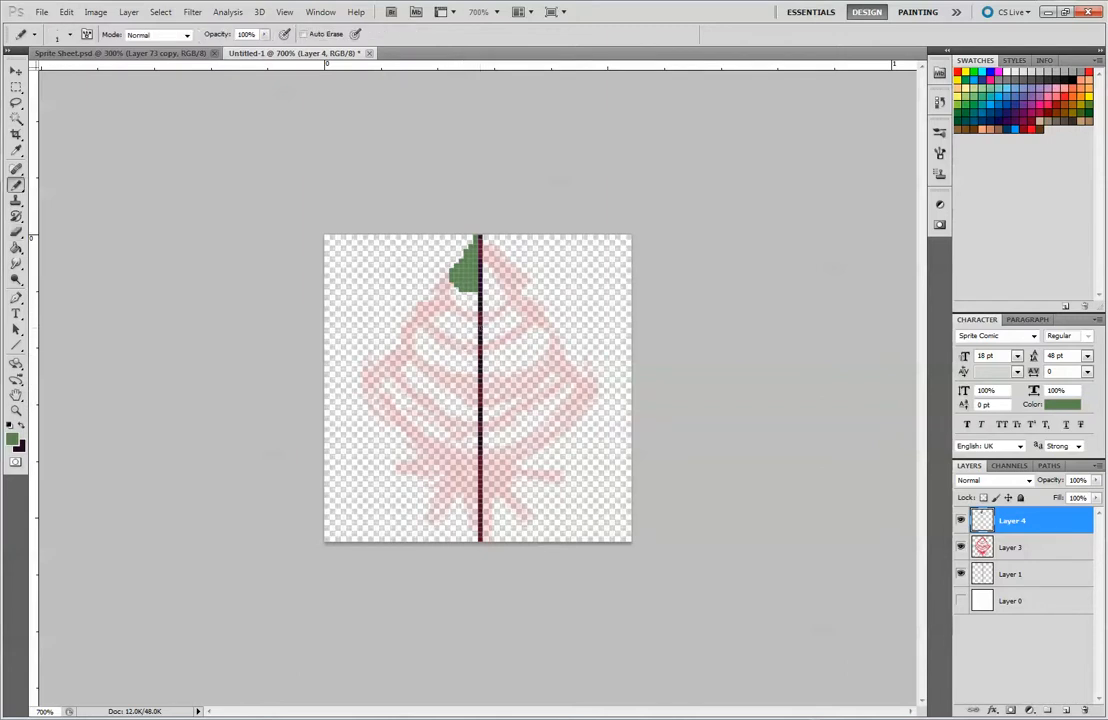
mouse_move(476, 333)
mouse_down()
mouse_move(460, 303)
mouse_move(464, 315)
mouse_up()
key(ctrl+alt+z)
key(ctrl+alt+z)
key(ctrl+alt+z)
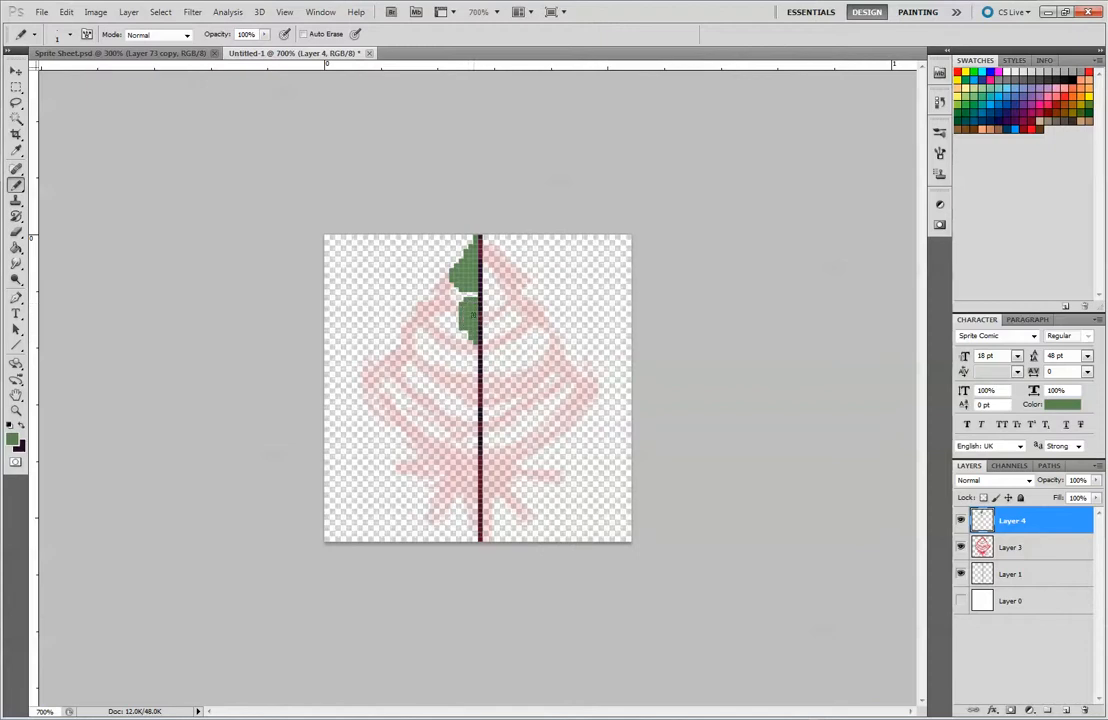
Duplicate Layer 4, preview the copy mirrored across the guide line at -100% width, and undo the mirroring.
drag(1015, 520, 1065, 710)
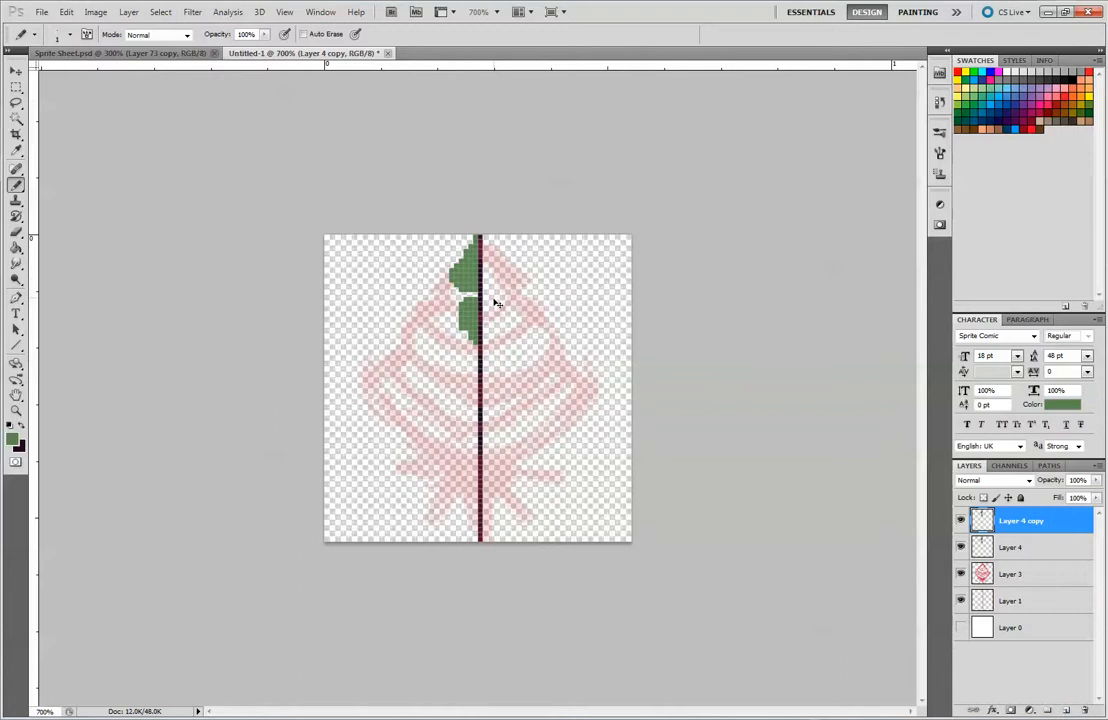
key(ctrl+t)
drag(449, 290, 510, 287)
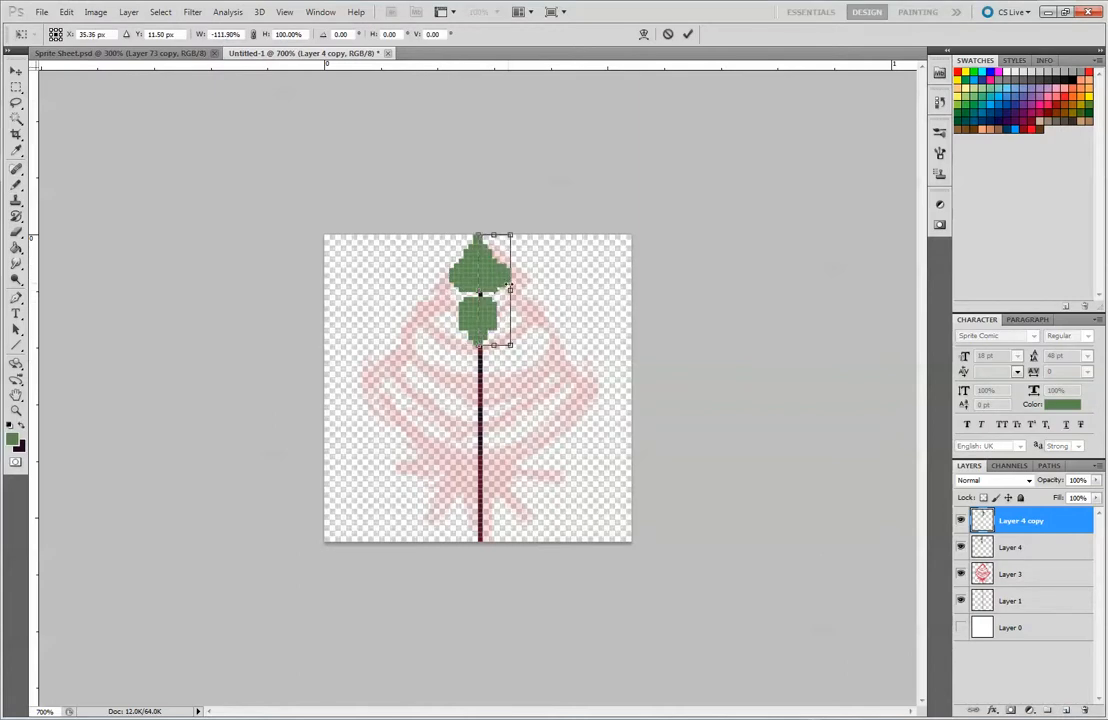
click(228, 34)
text(-10)
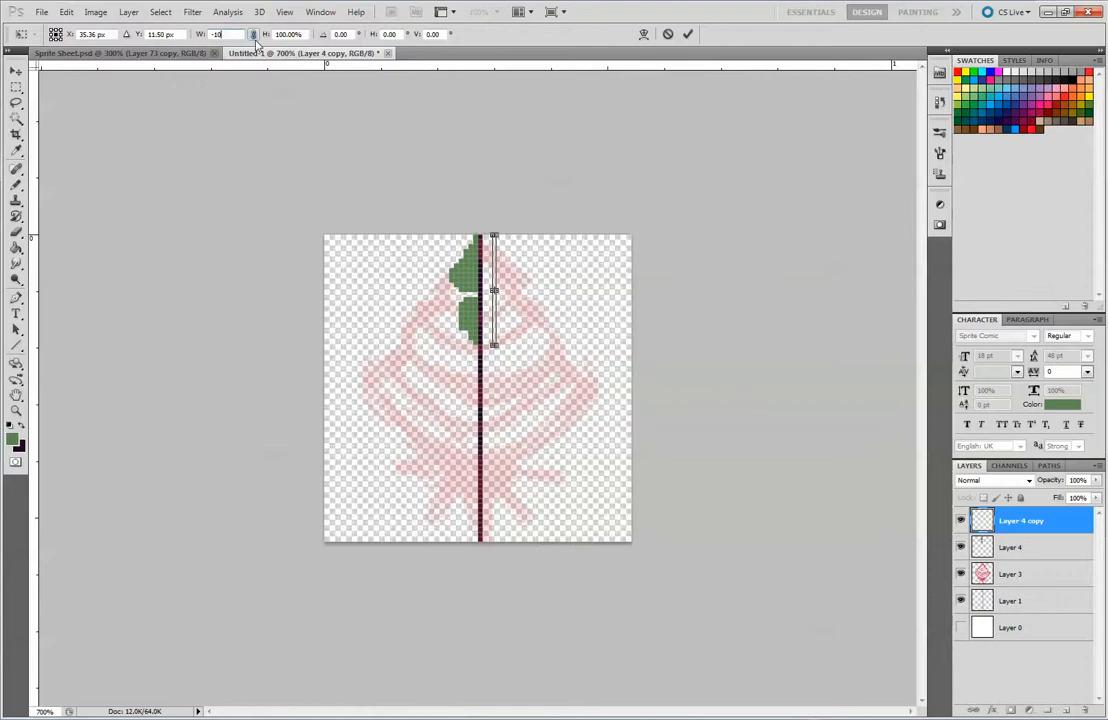
text(=)
text(0)
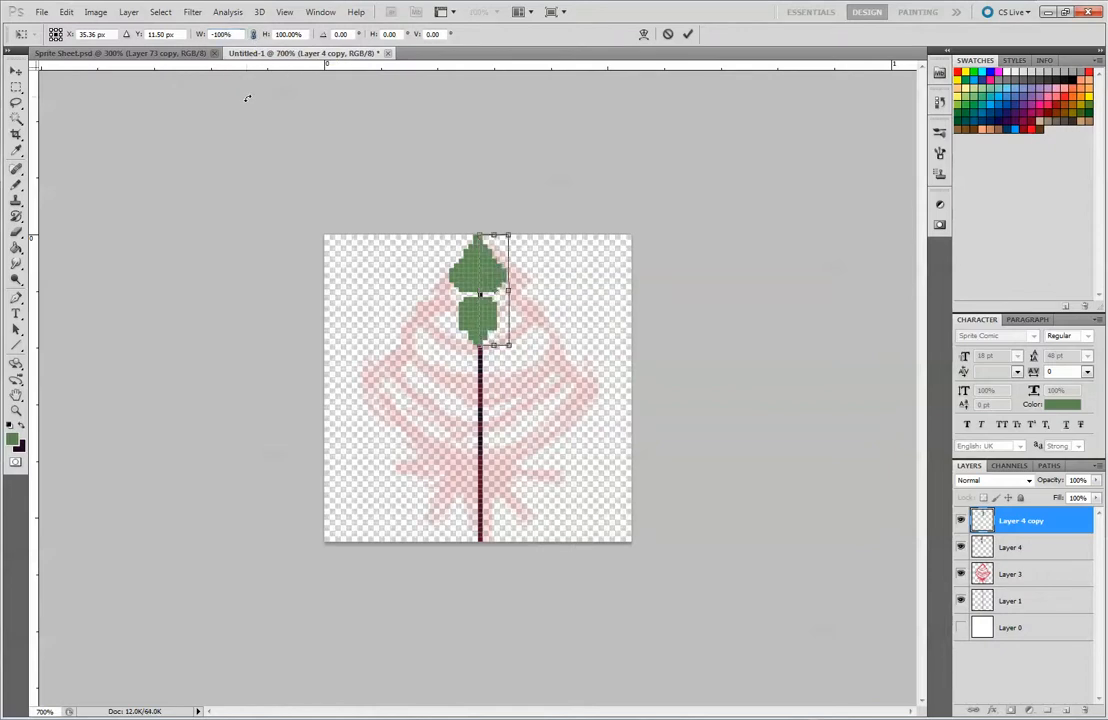
key(Return)
key(b)
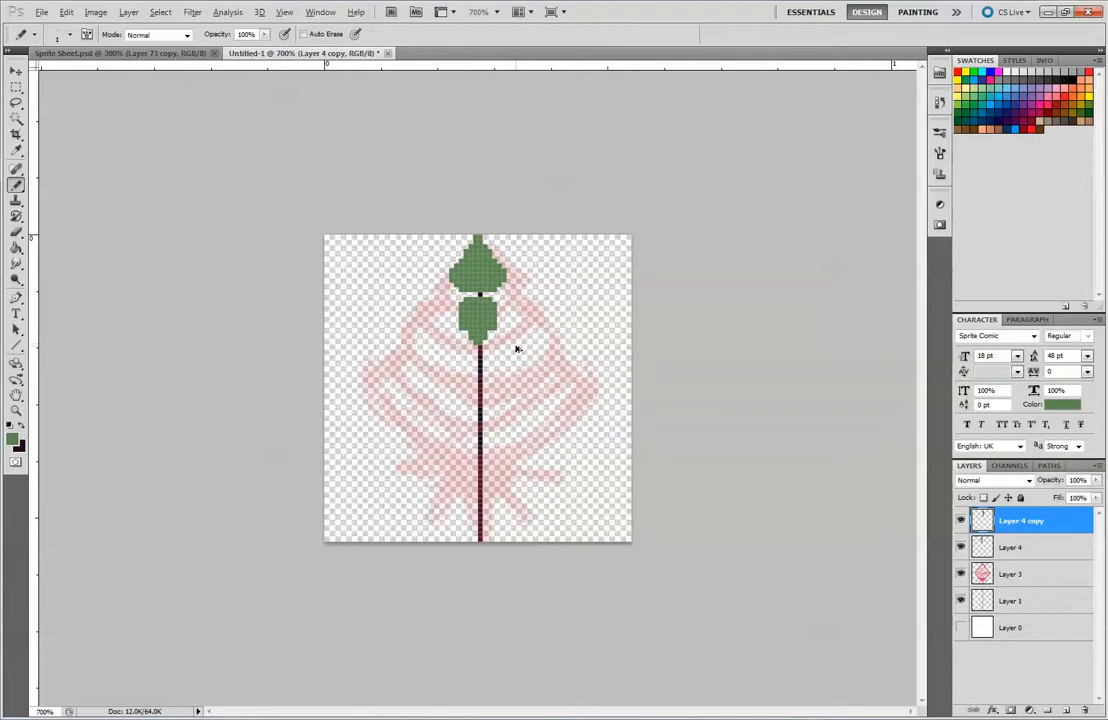
key(ctrl+z)
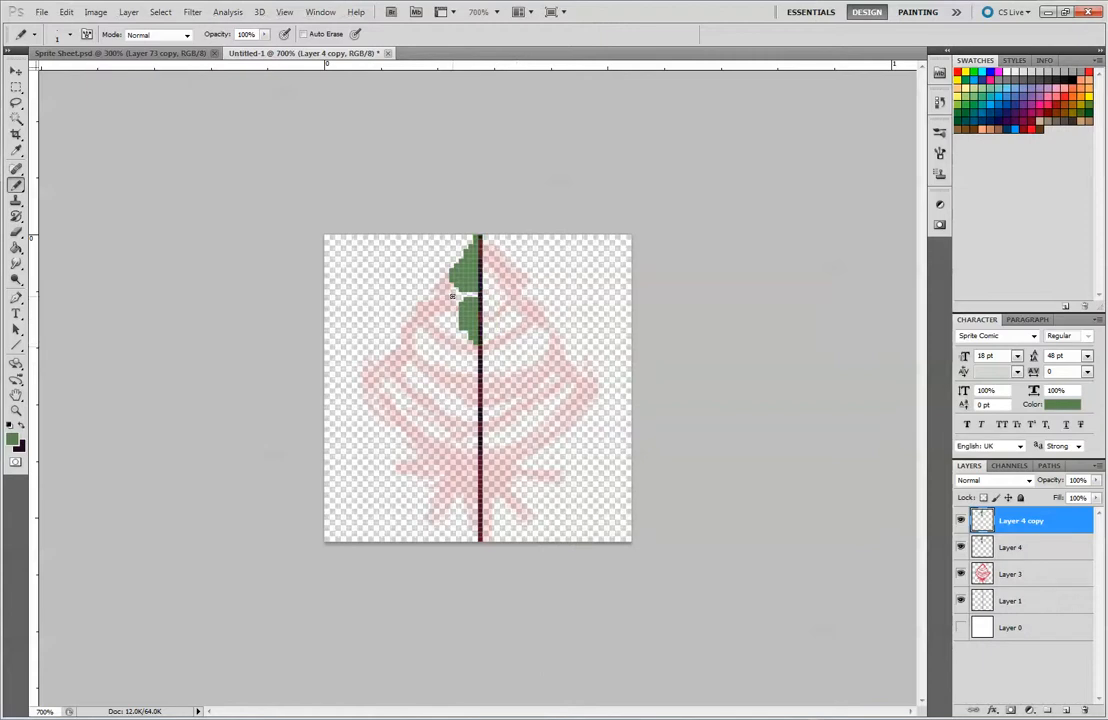
Try pencilling a broad side leaf with a pointed outer end beside the second centre leaf, and erase it.
drag(431, 319, 445, 326)
drag(451, 308, 446, 309)
drag(438, 285, 416, 294)
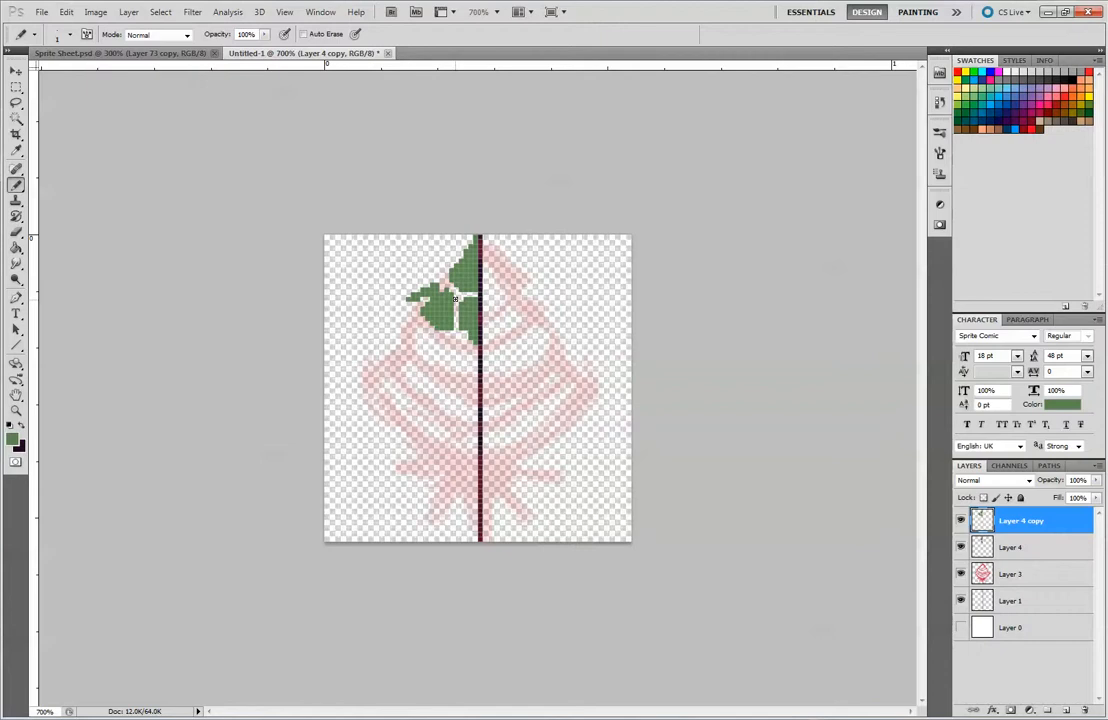
key(ctrl+z)
click(415, 305)
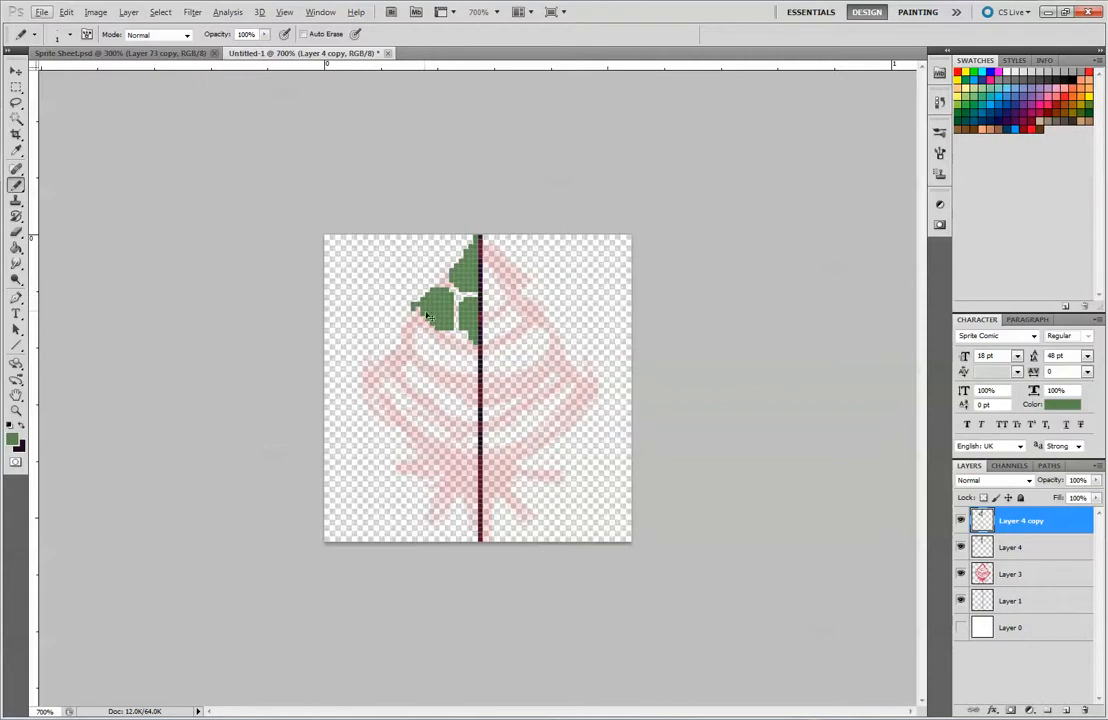
key(ctrl+alt+z)
click(416, 305)
mouse_move(442, 296)
mouse_down()
mouse_move(446, 288)
mouse_move(452, 309)
mouse_move(440, 307)
mouse_up()
key(e)
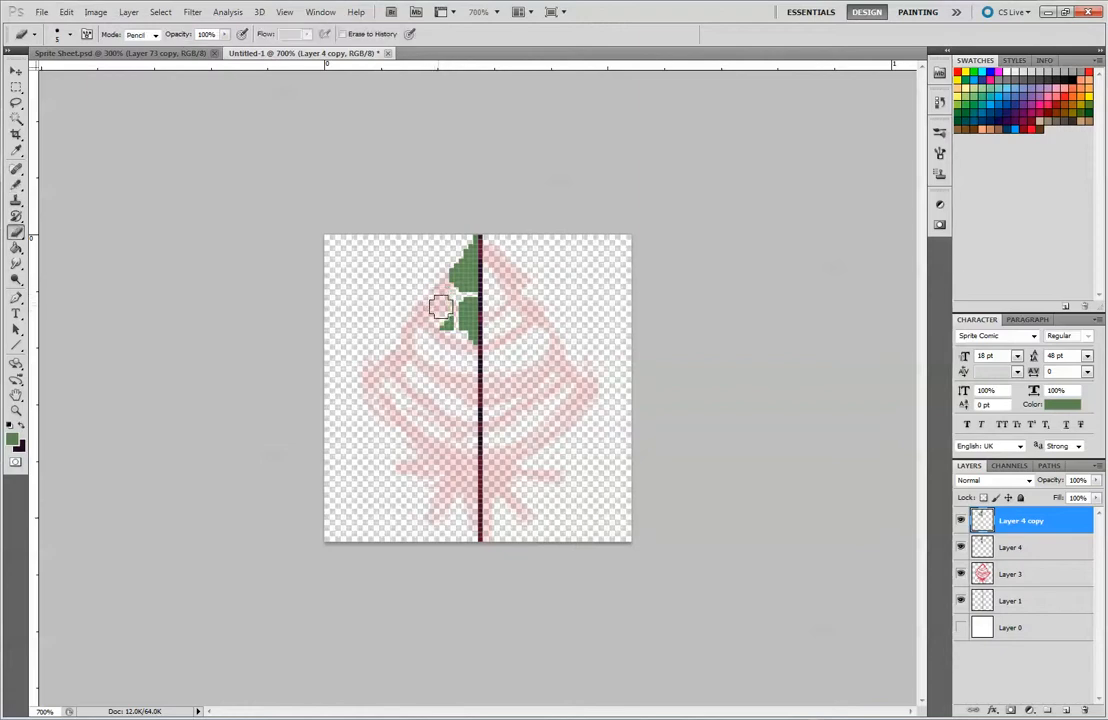
Pencil and fill two slanted green side leaves, one outside the other, beside the second centre half leaf.
key(b)
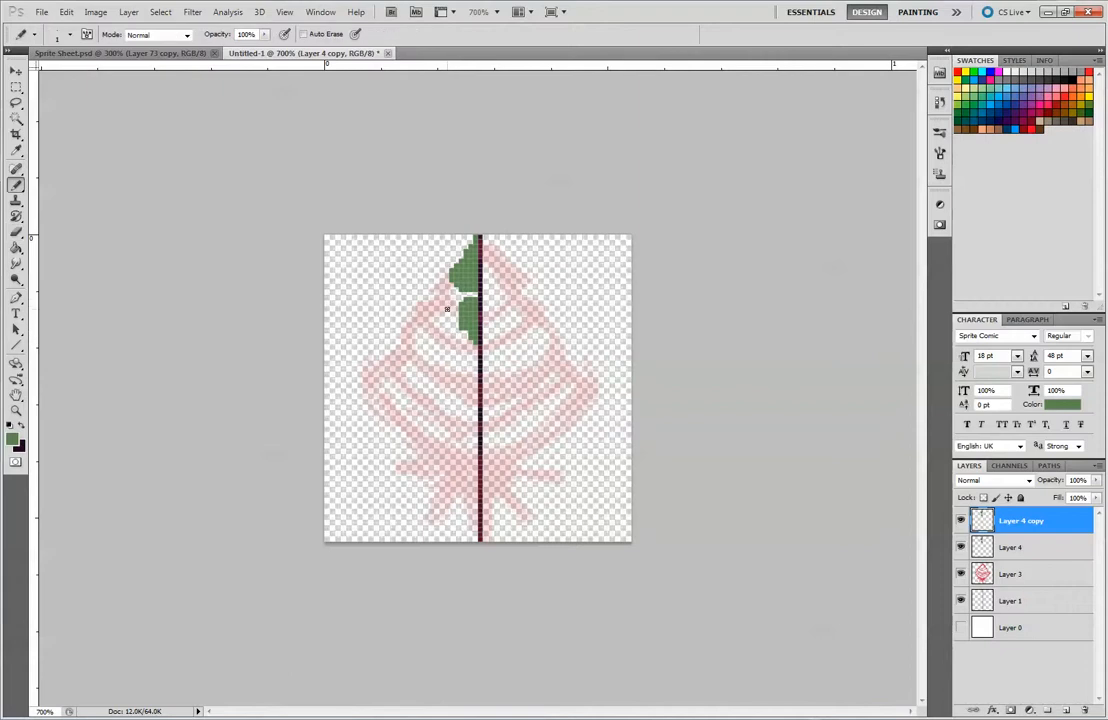
mouse_move(452, 299)
mouse_down()
mouse_move(432, 320)
mouse_move(438, 309)
mouse_move(442, 322)
mouse_up()
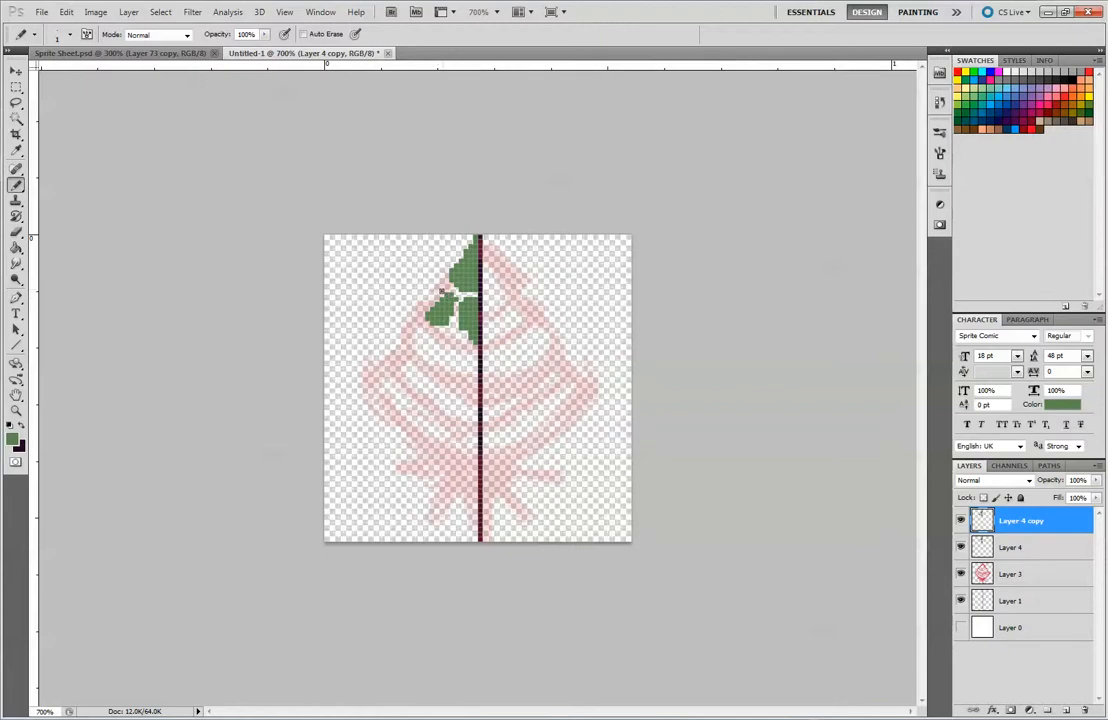
mouse_move(437, 291)
mouse_down()
mouse_move(418, 302)
mouse_move(432, 290)
mouse_up()
Pencil and fill three more green half leaves stacked down the guide line below the second centre leaf.
drag(463, 361, 462, 375)
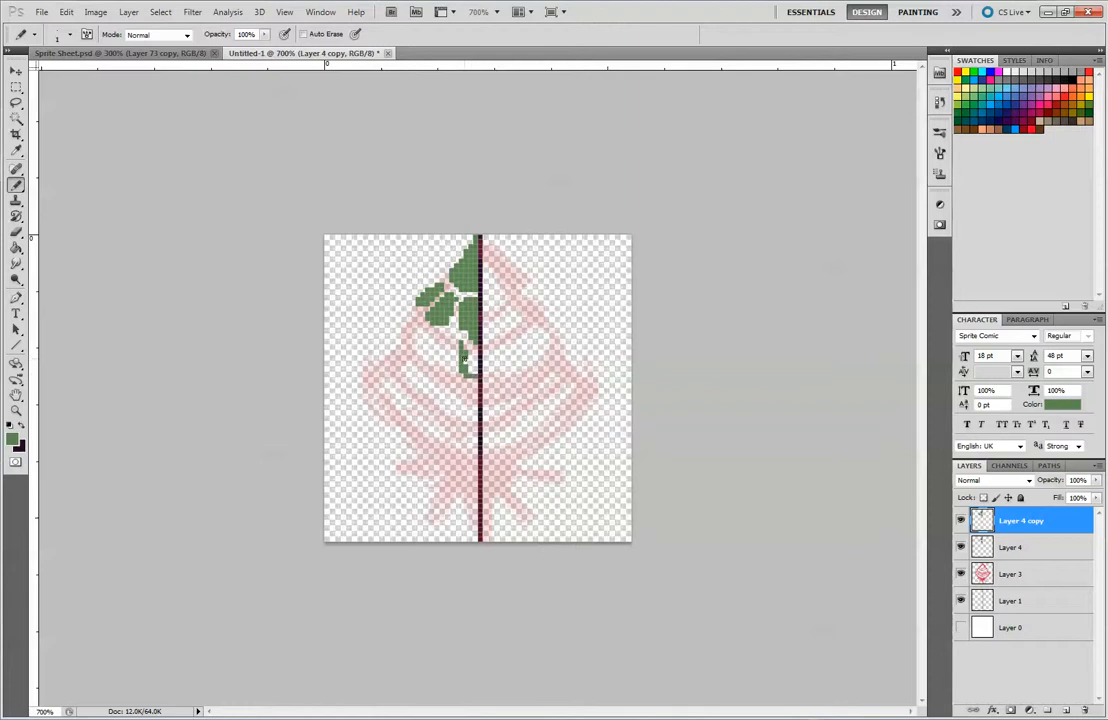
drag(465, 353, 470, 346)
drag(465, 354, 473, 386)
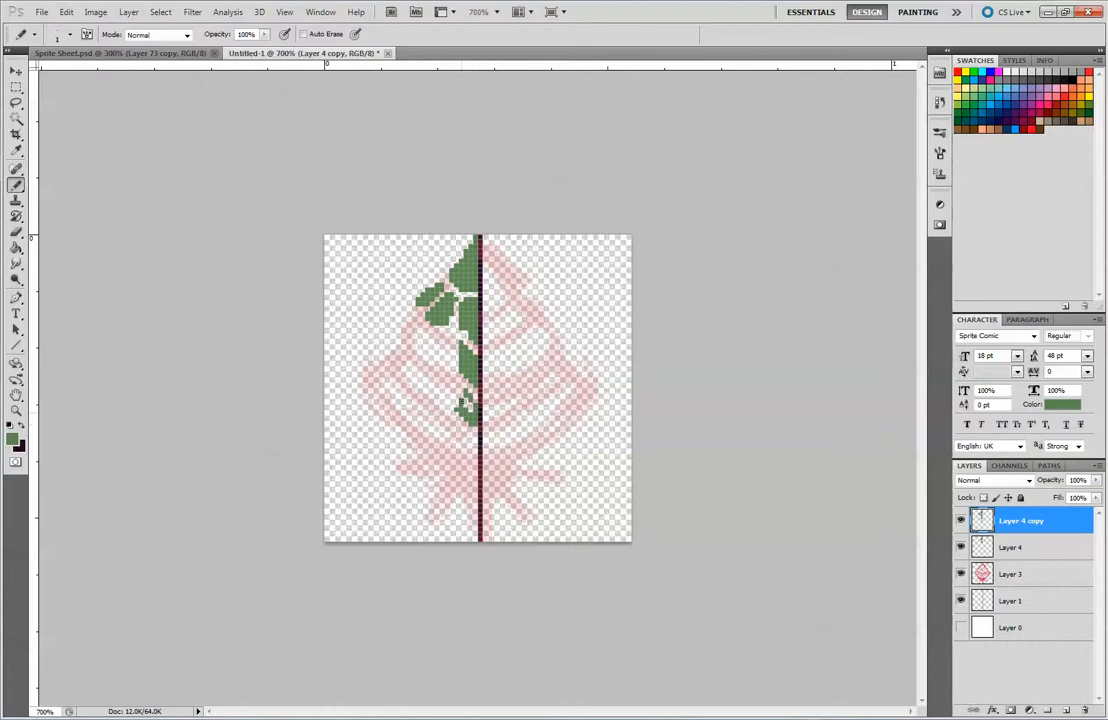
click(462, 406)
drag(455, 389, 469, 406)
key(e)
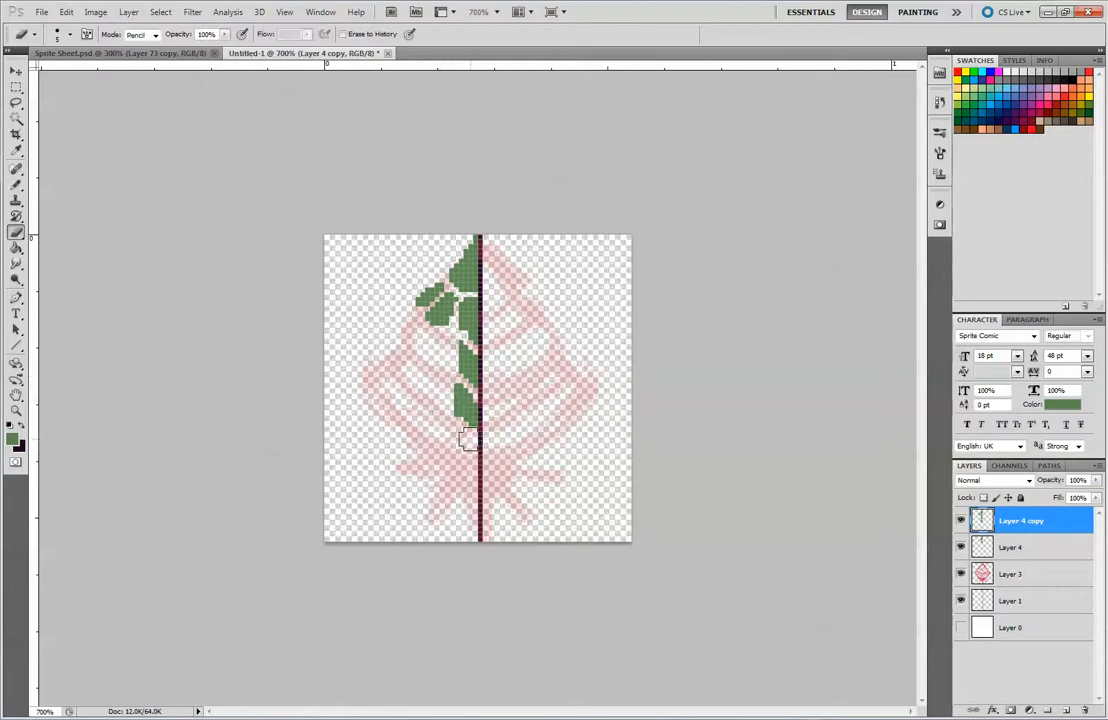
key(b)
mouse_move(476, 441)
mouse_down()
mouse_move(477, 463)
mouse_move(451, 428)
mouse_move(464, 451)
mouse_up()
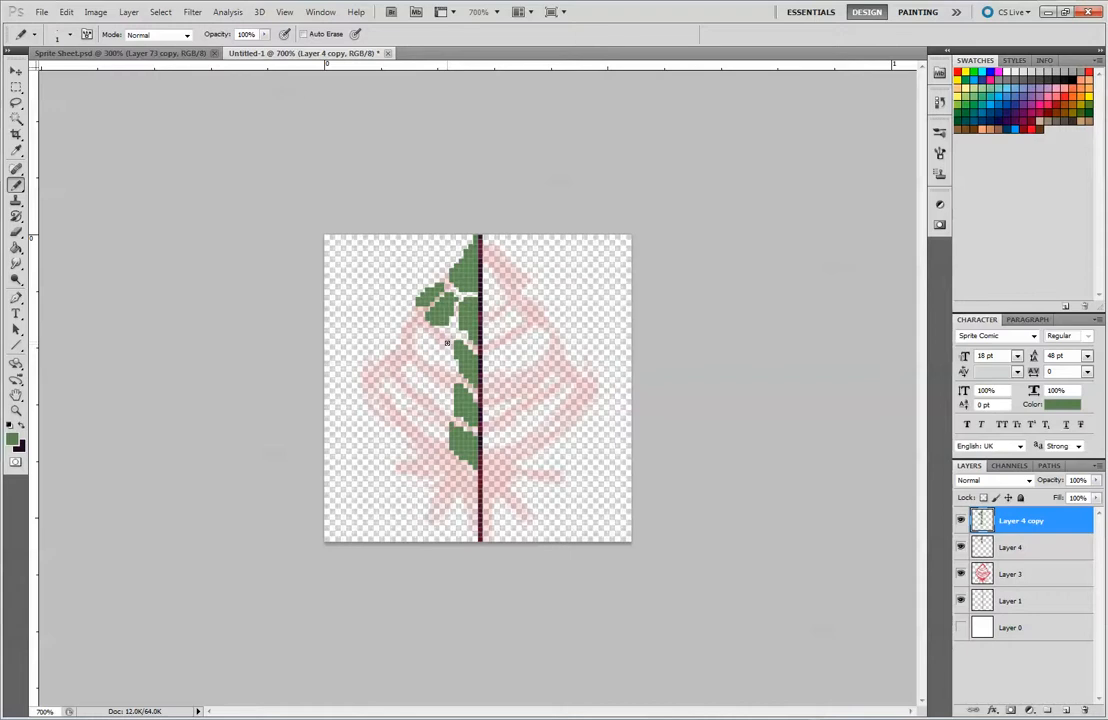
Try pencilling a rounded green side leaf beside the third centre leaf, and undo all of its strokes.
drag(437, 339, 437, 358)
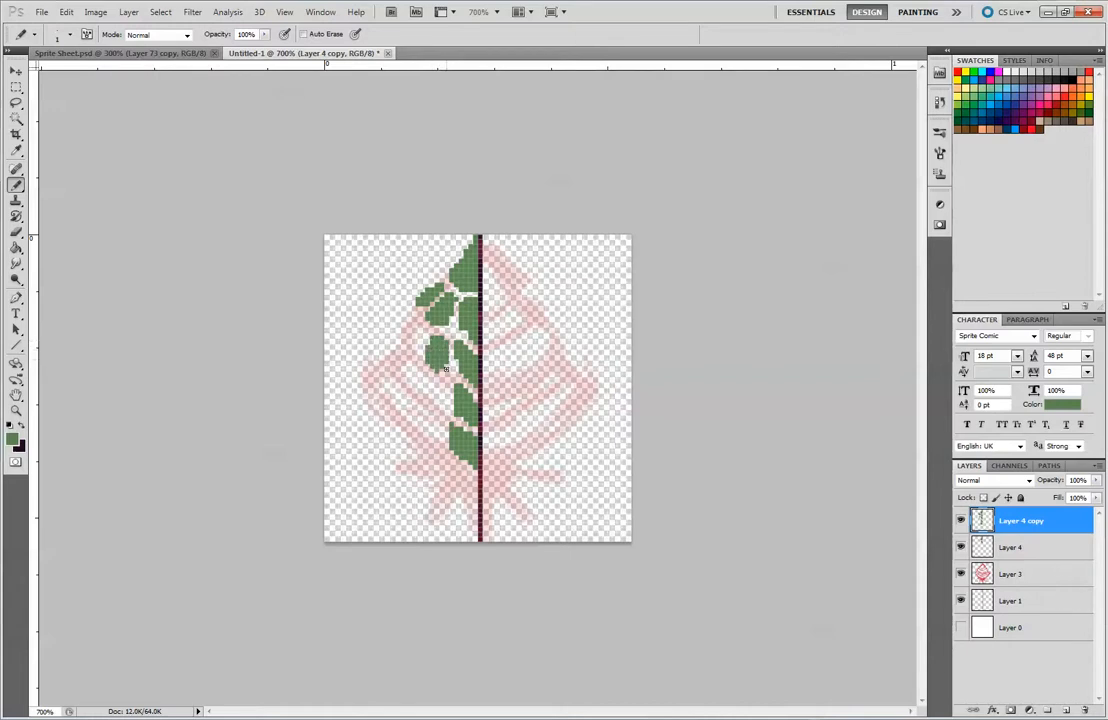
key(x)
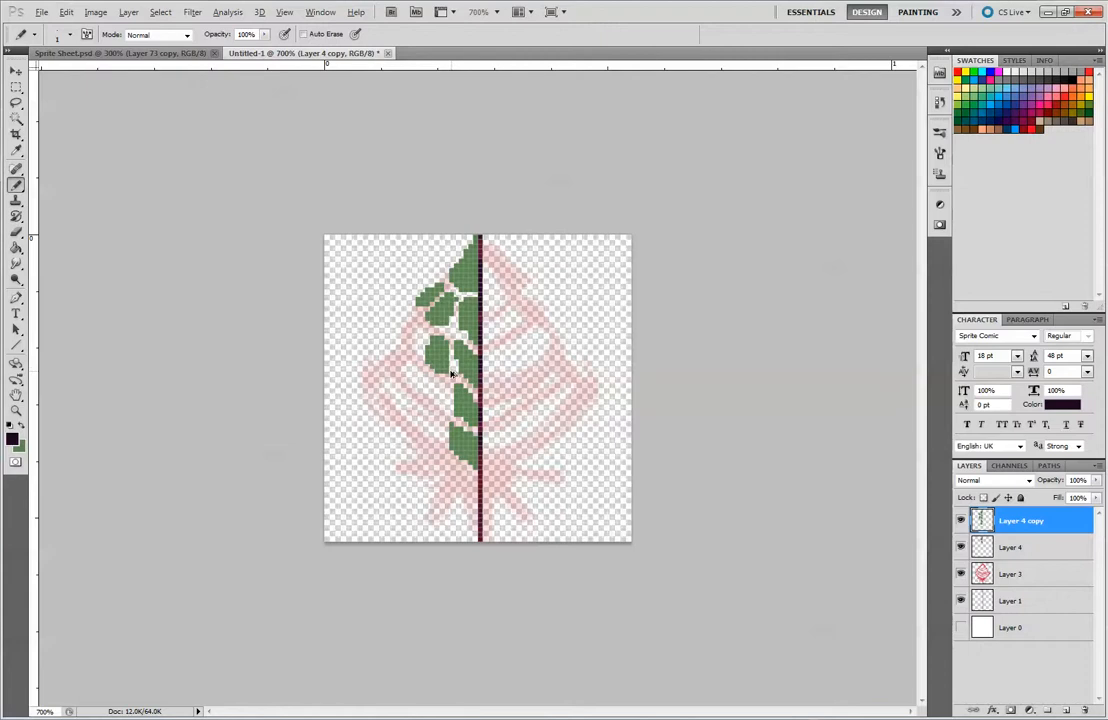
drag(428, 344, 429, 356)
key(ctrl+z)
key(x)
drag(428, 346, 425, 350)
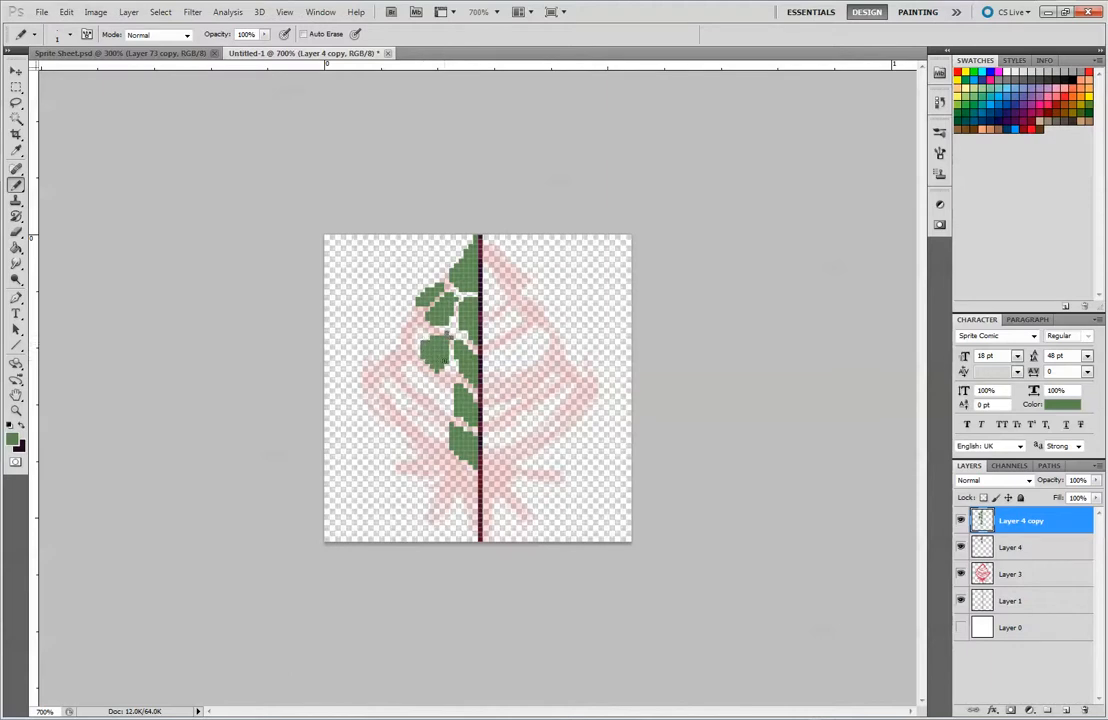
key(alt)
key(ctrl+alt+z)
key(ctrl+alt+z)
key(ctrl+alt+z)
key(ctrl+alt+z)
key(ctrl+alt+z)
key(ctrl+alt+z)
key(ctrl+alt+z)
key(ctrl+alt+z)
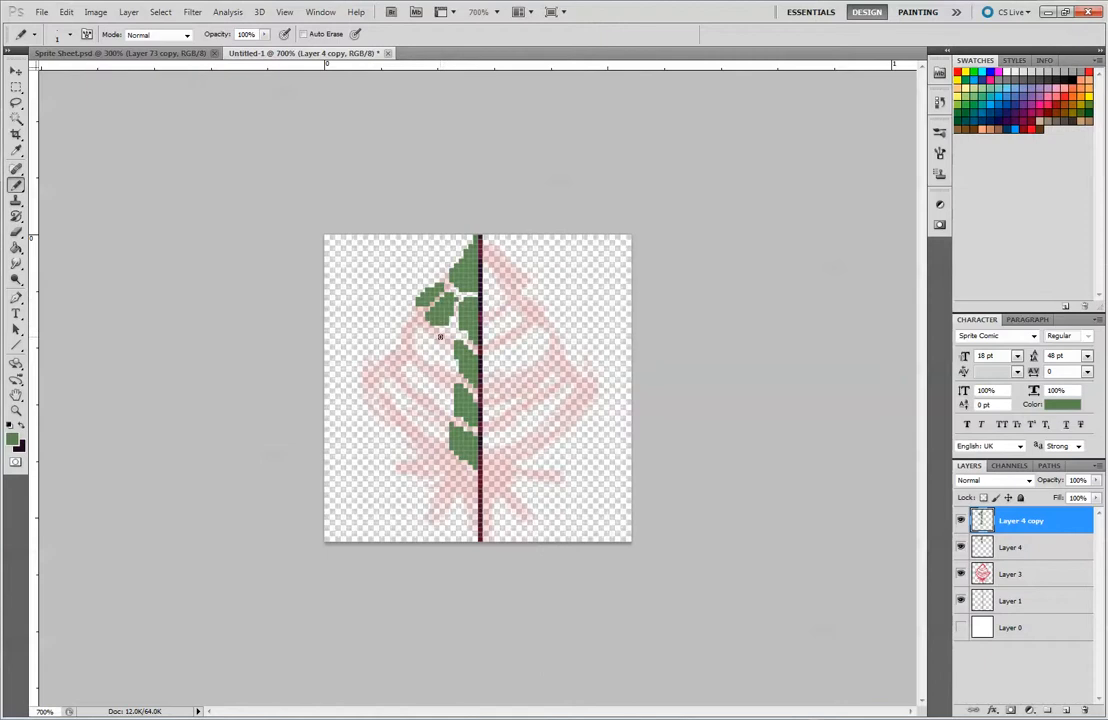
Pencil a flat side leaf and a thin outer leaf under the upper pair, plus a jagged leaf fringe along the lower sketch edge.
mouse_move(440, 337)
mouse_down()
mouse_move(410, 351)
mouse_move(426, 335)
mouse_up()
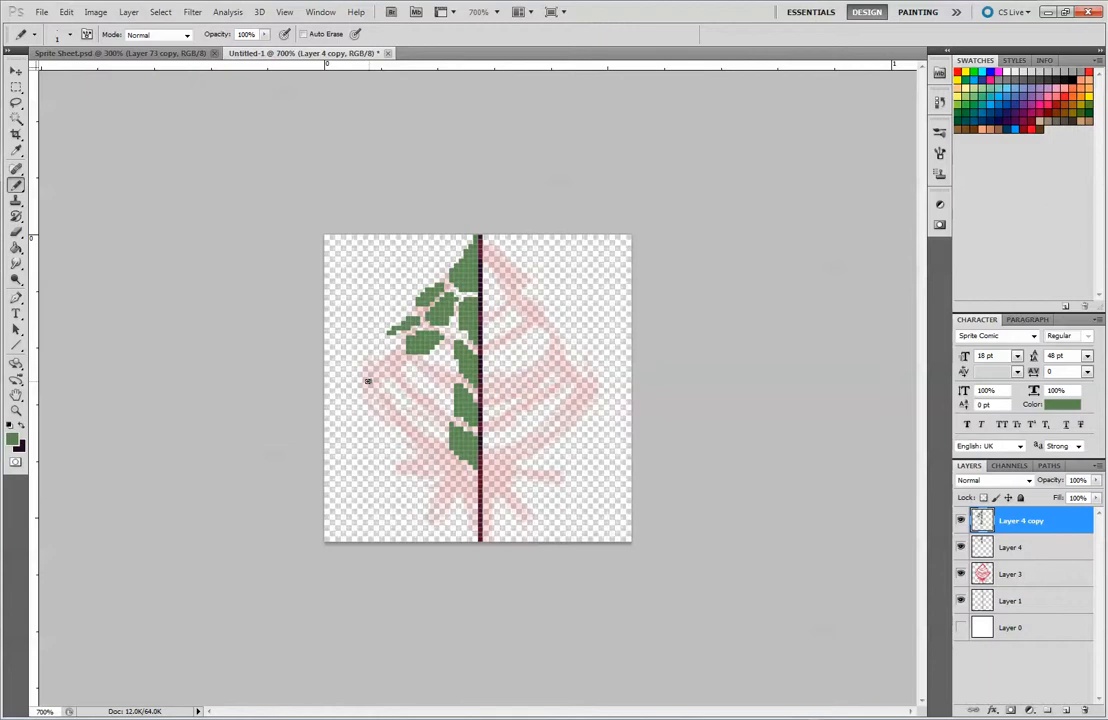
mouse_move(373, 378)
mouse_down()
mouse_move(395, 416)
mouse_move(414, 402)
mouse_move(405, 430)
mouse_move(425, 416)
mouse_move(445, 442)
mouse_up()
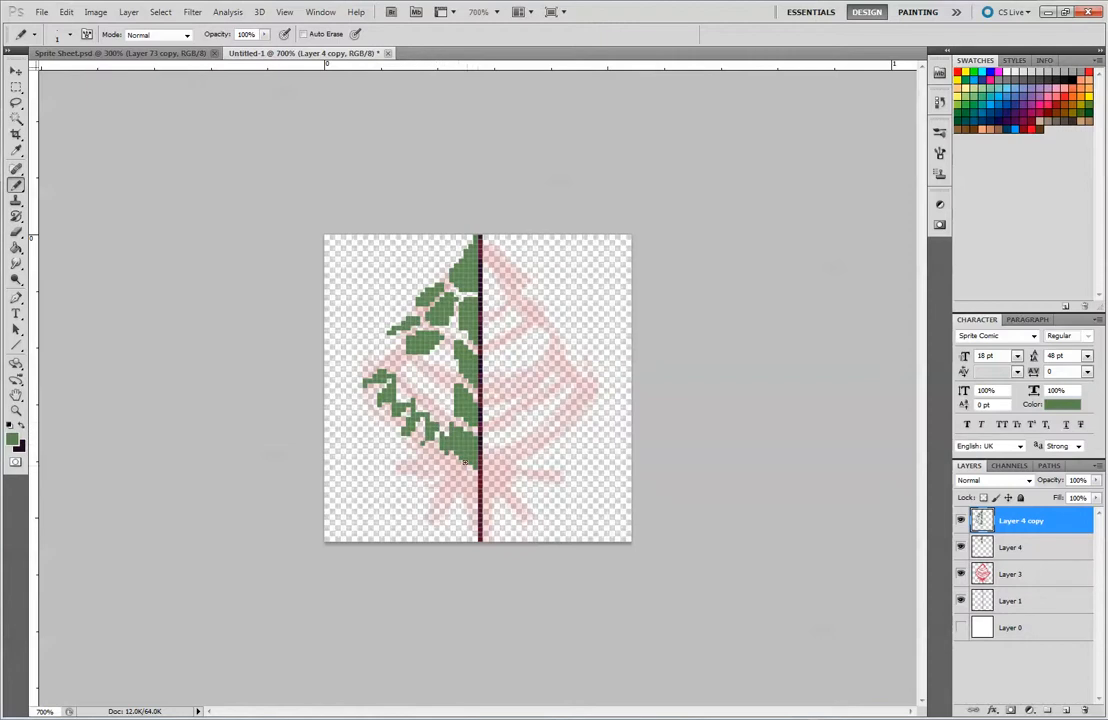
Erase most of the lowest centre half leaf with a 1-pixel eraser, keeping ragged tips that match the fringe.
key(x)
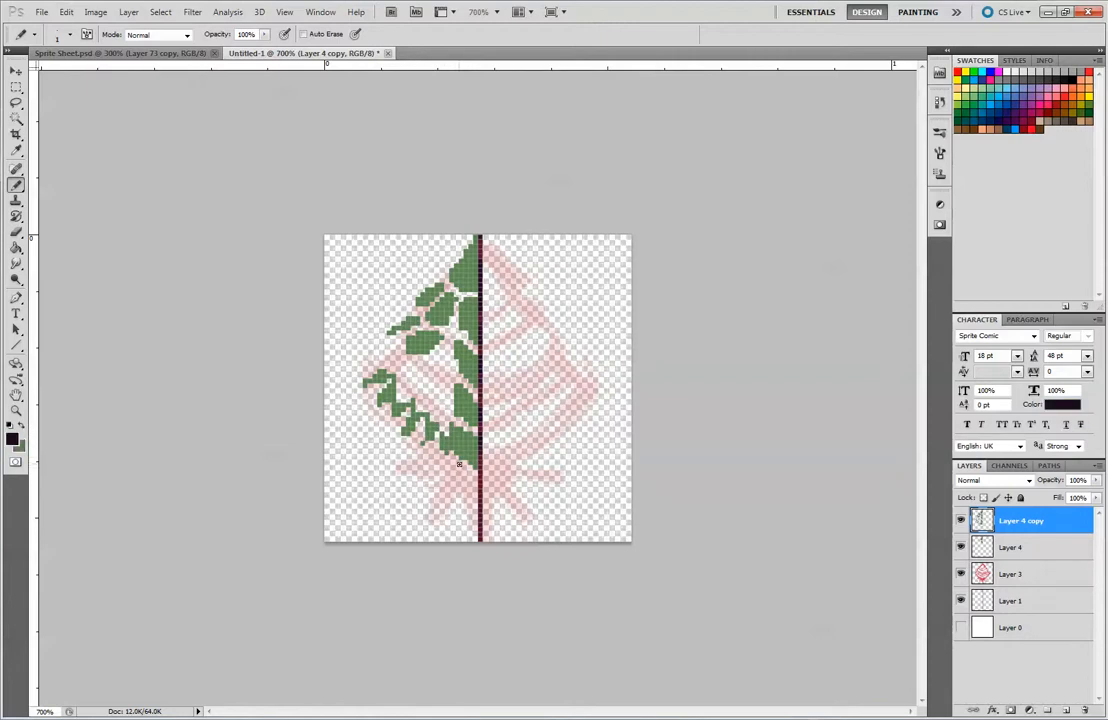
key(e)
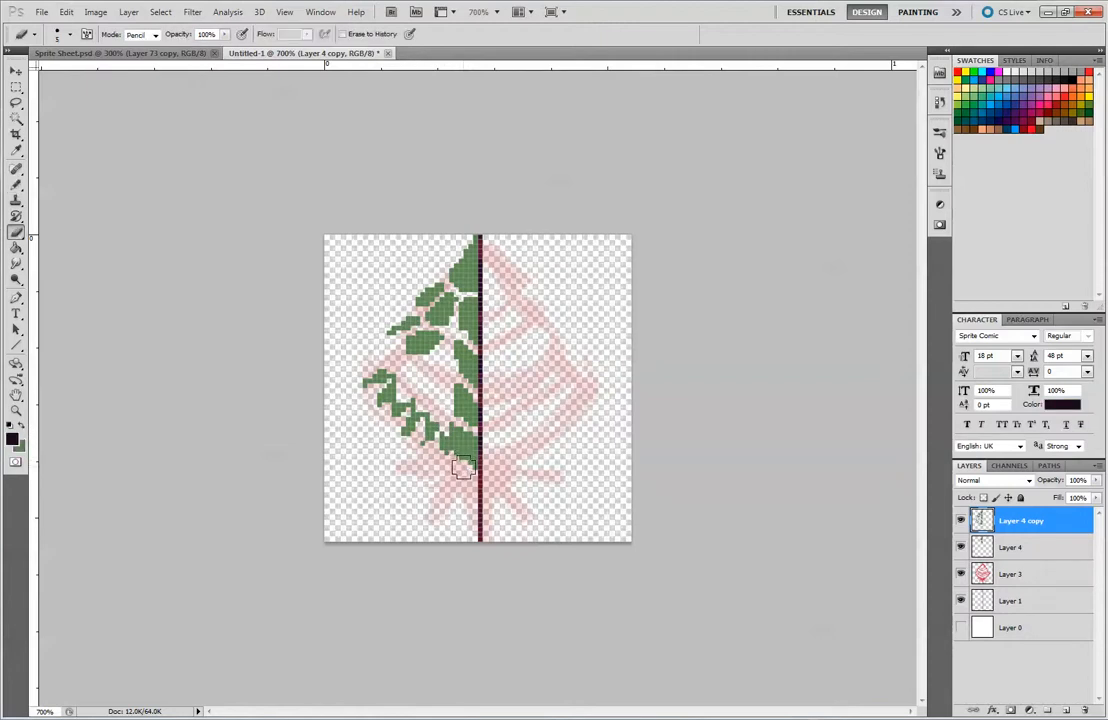
key([)
key([)
key([)
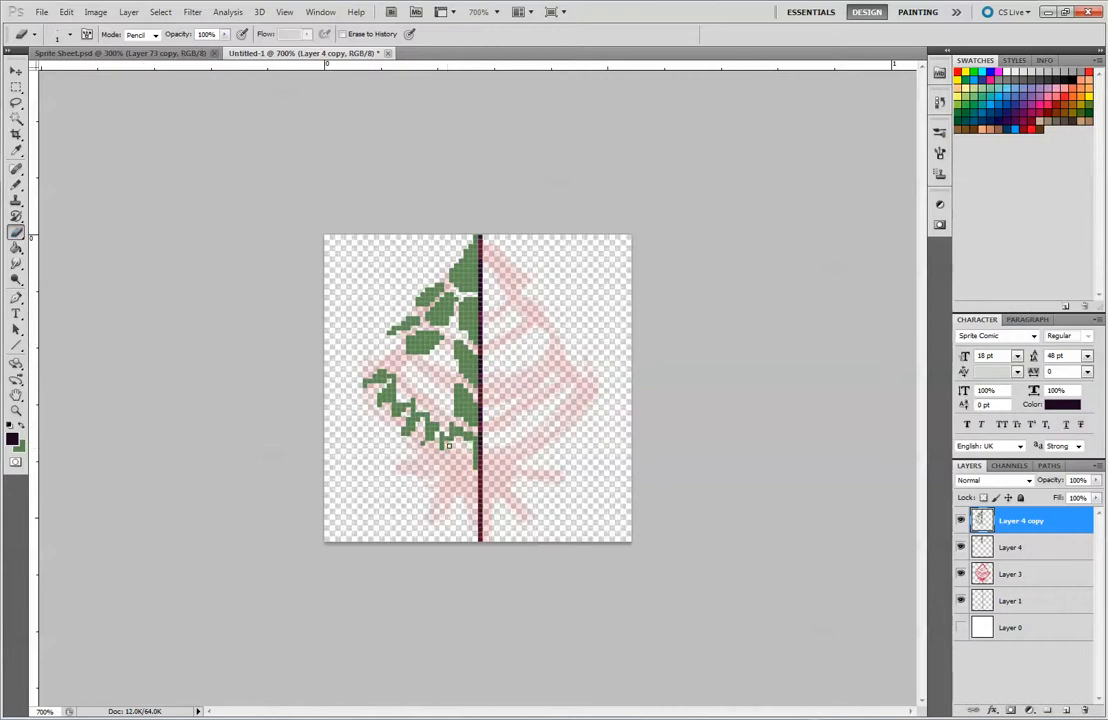
Pencil green leaves into the remaining area between the centre column and the jagged fringe, separated by thin gaps.
key(b)
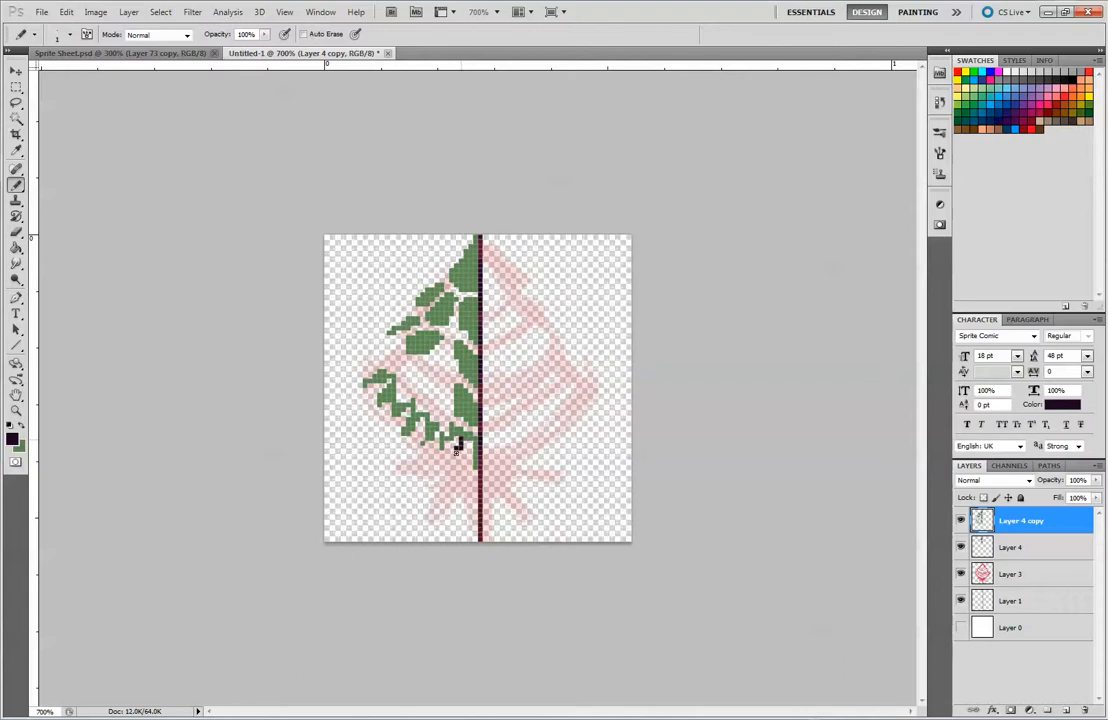
key(z)
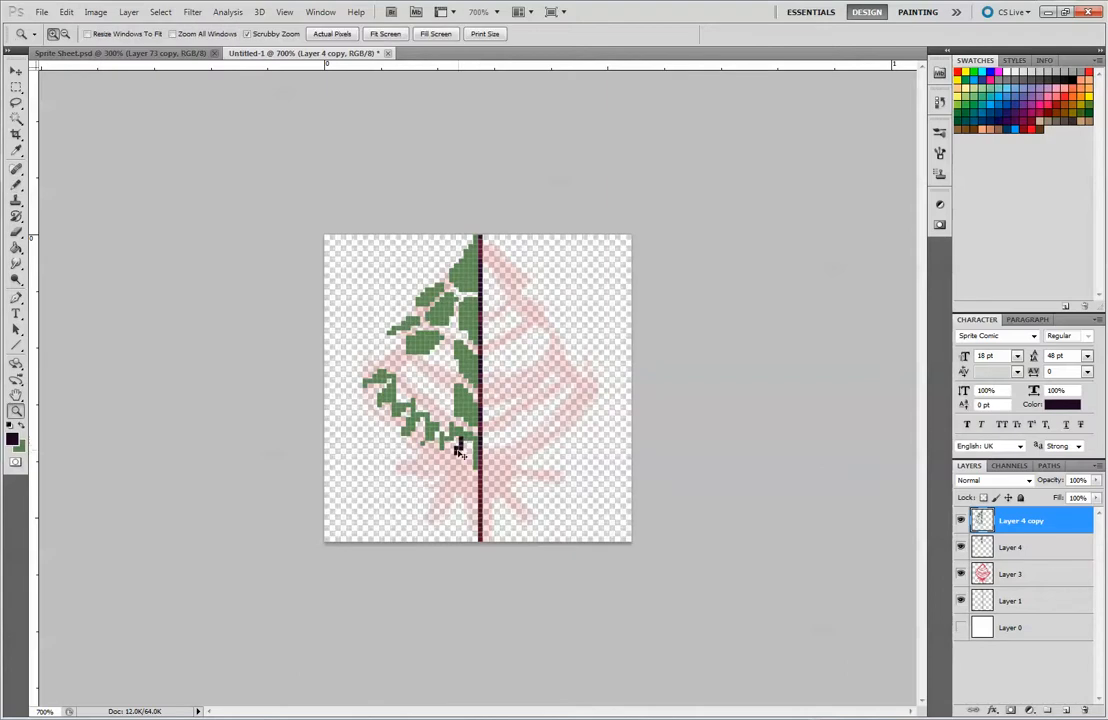
click(20, 427)
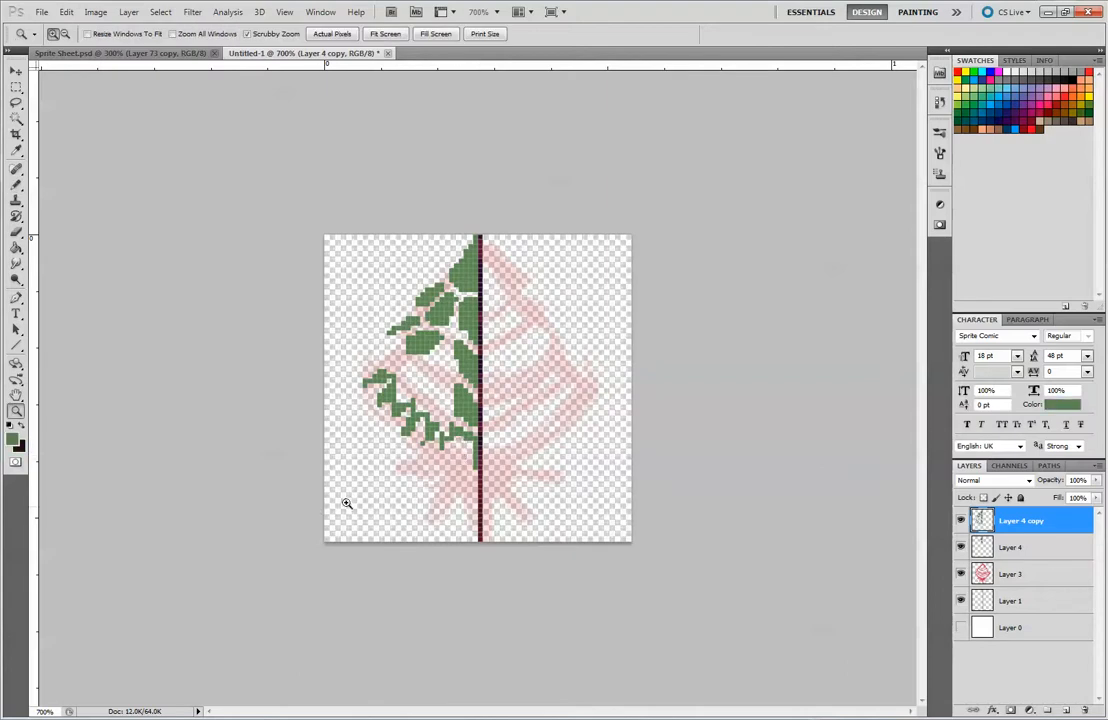
key(b)
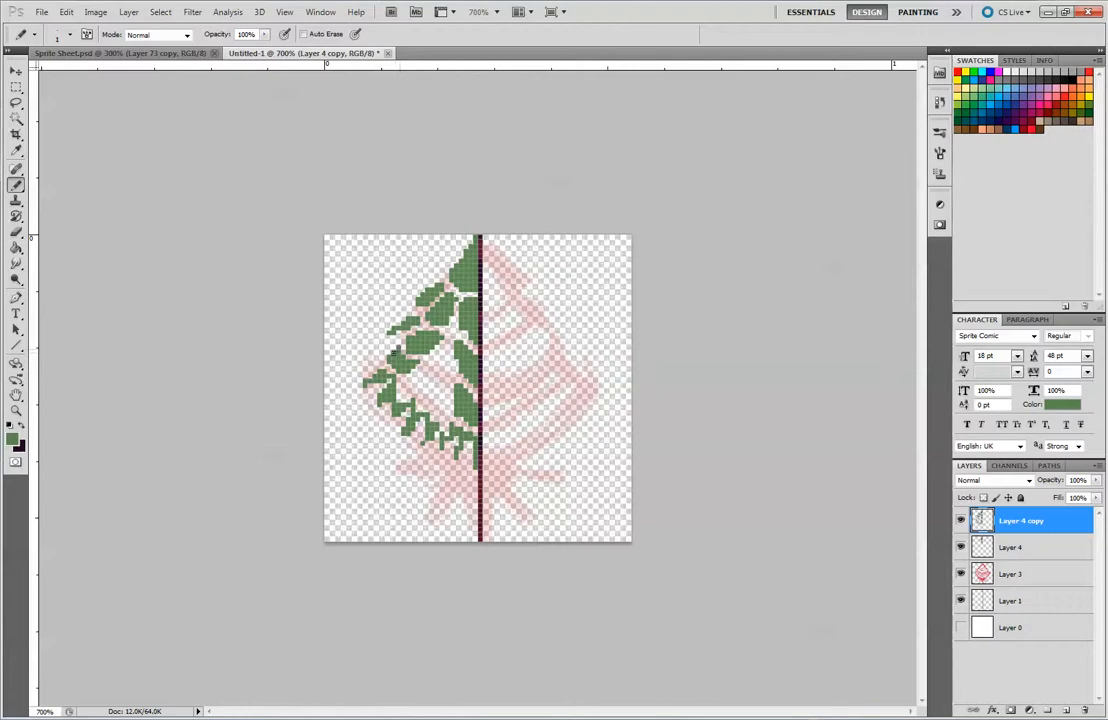
drag(386, 346, 371, 356)
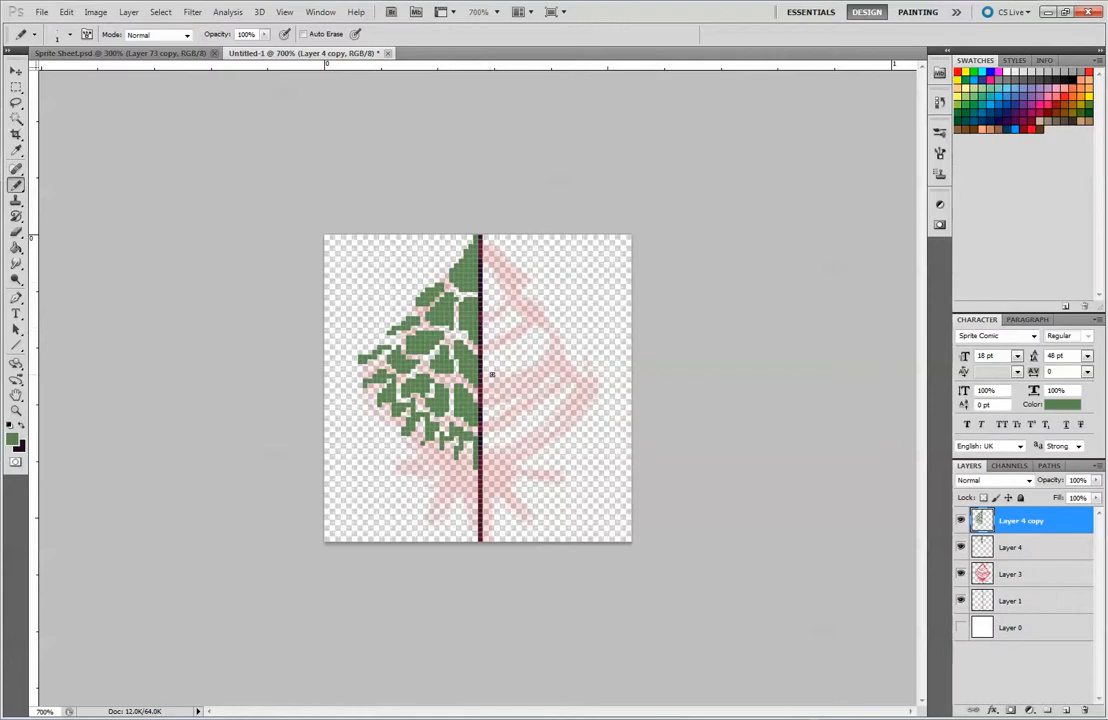
Consult the finished plant in Sprite Sheet.psd, return to the tile, and add a new layer directly below Layer 4 copy.
click(165, 53)
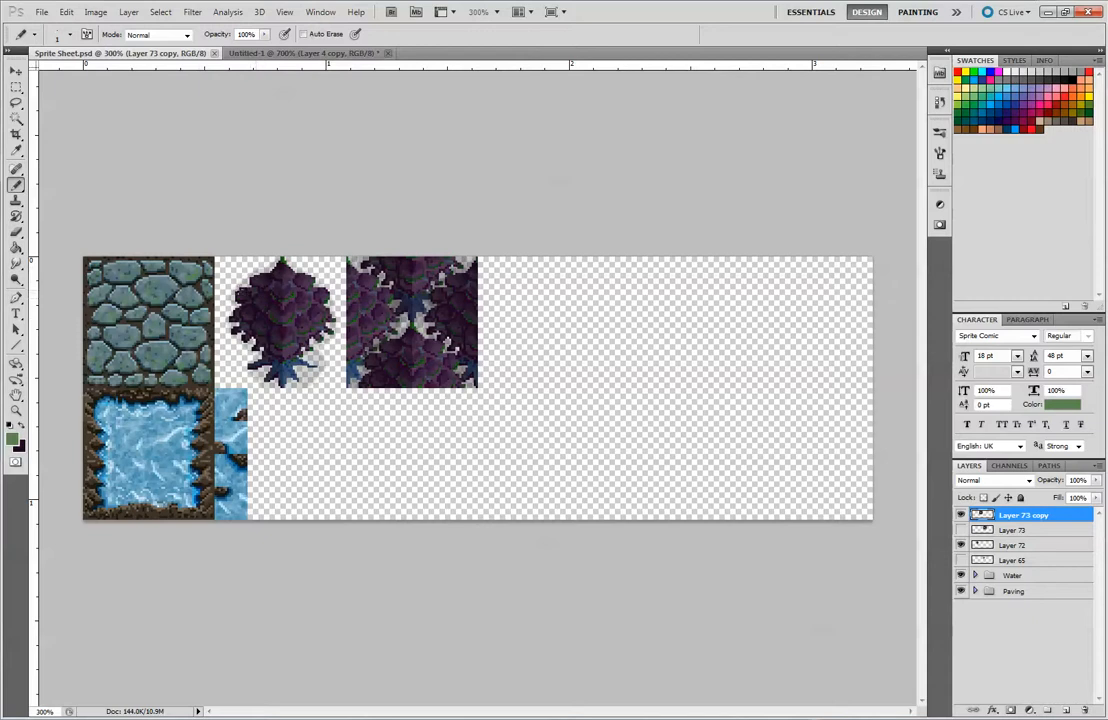
click(300, 53)
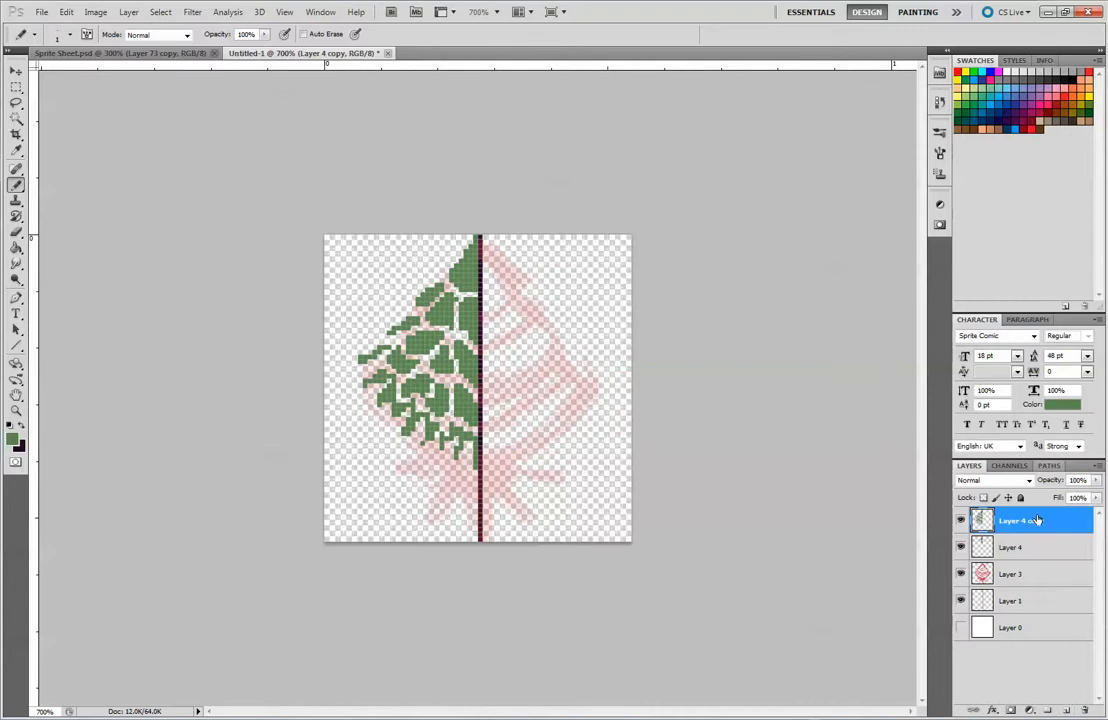
key(ctrl+shift+alt+n)
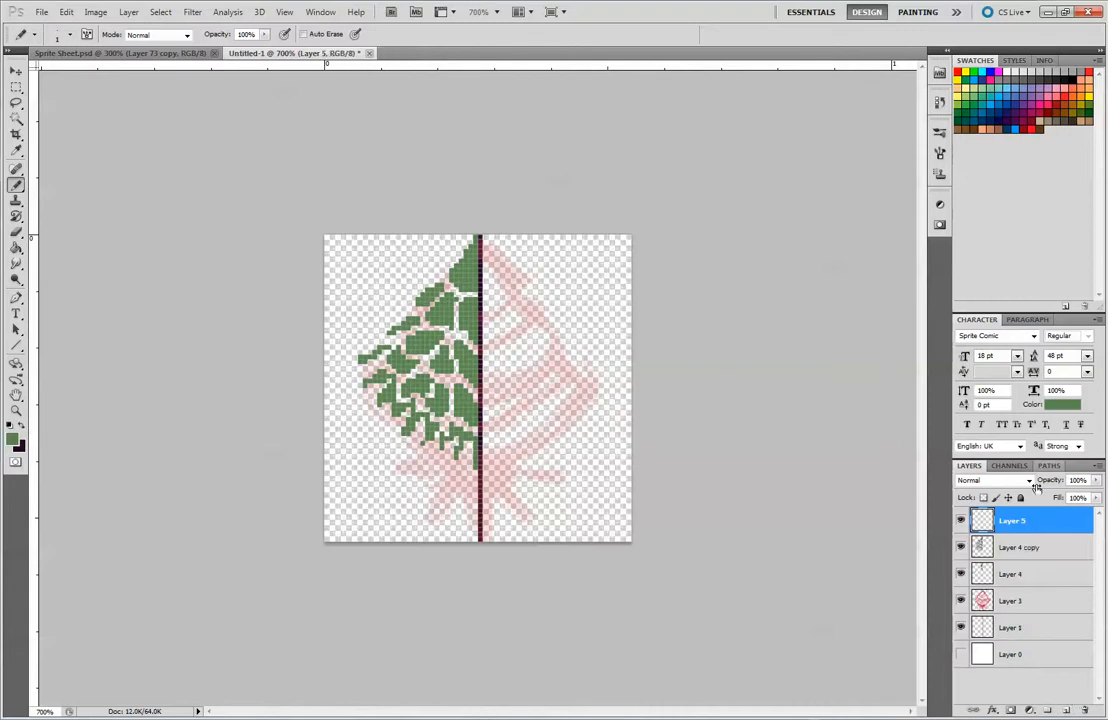
drag(1030, 531, 1028, 550)
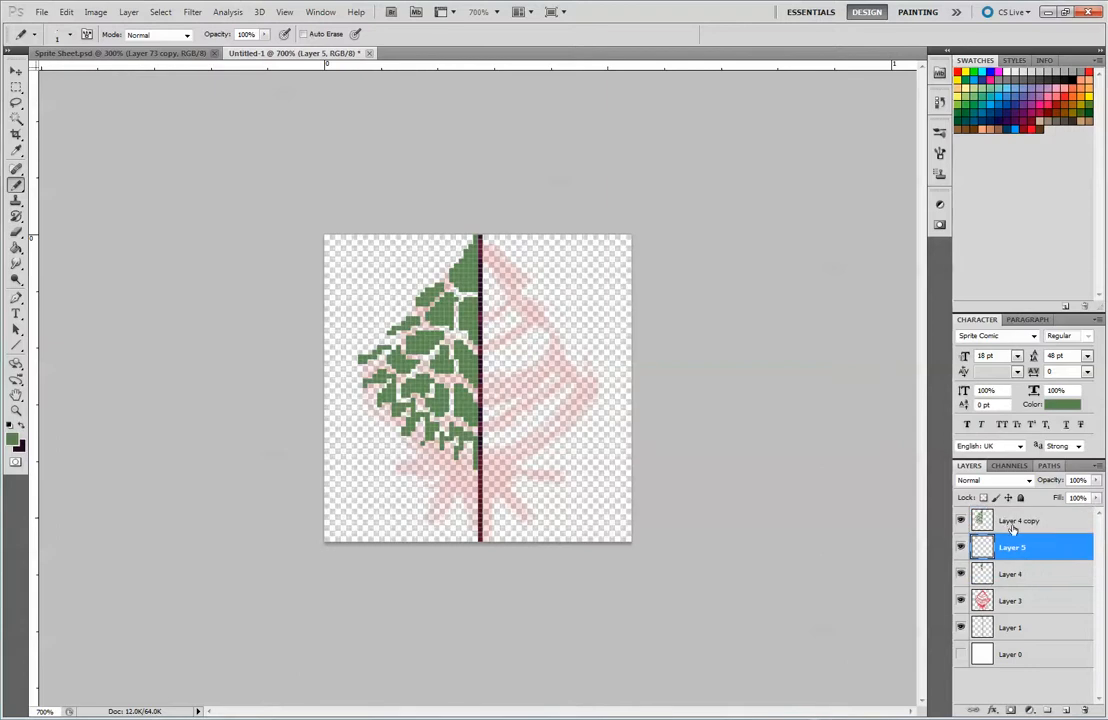
Rename Layer 4 copy as Base Colour Green 1.
double_click(1018, 521)
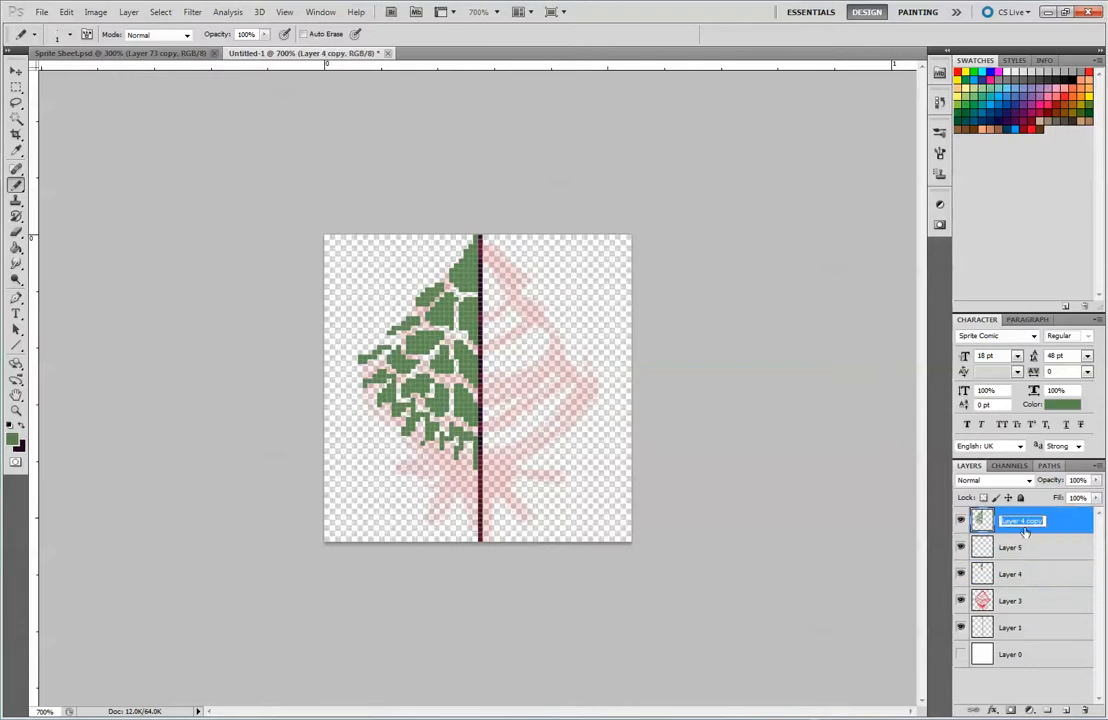
text(Base Colour Green 1)
key(Return)
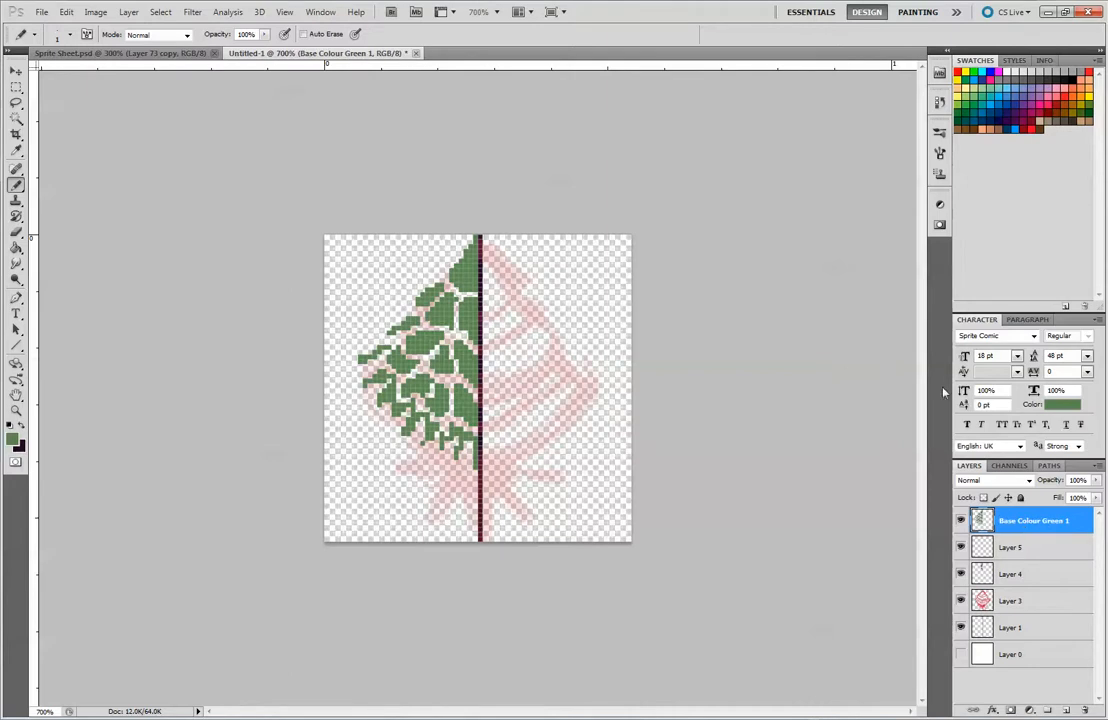
Rename the empty Layer 5 as Behind Leaf Shadow.
click(1010, 549)
key(h)
double_click(1012, 551)
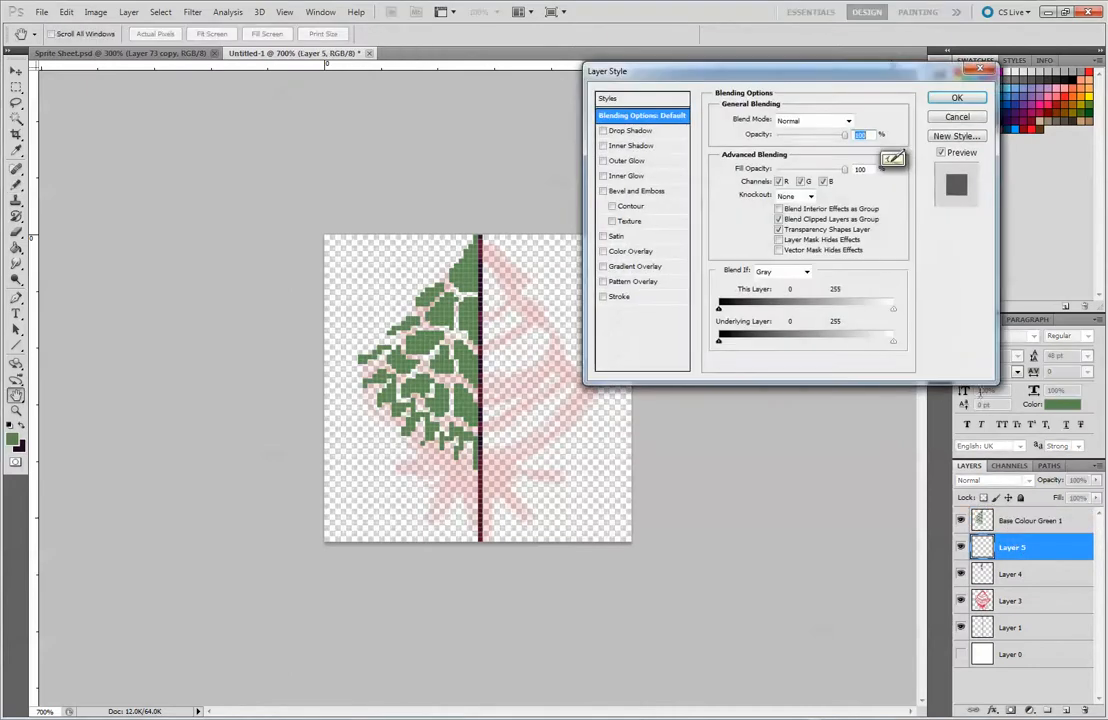
click(953, 118)
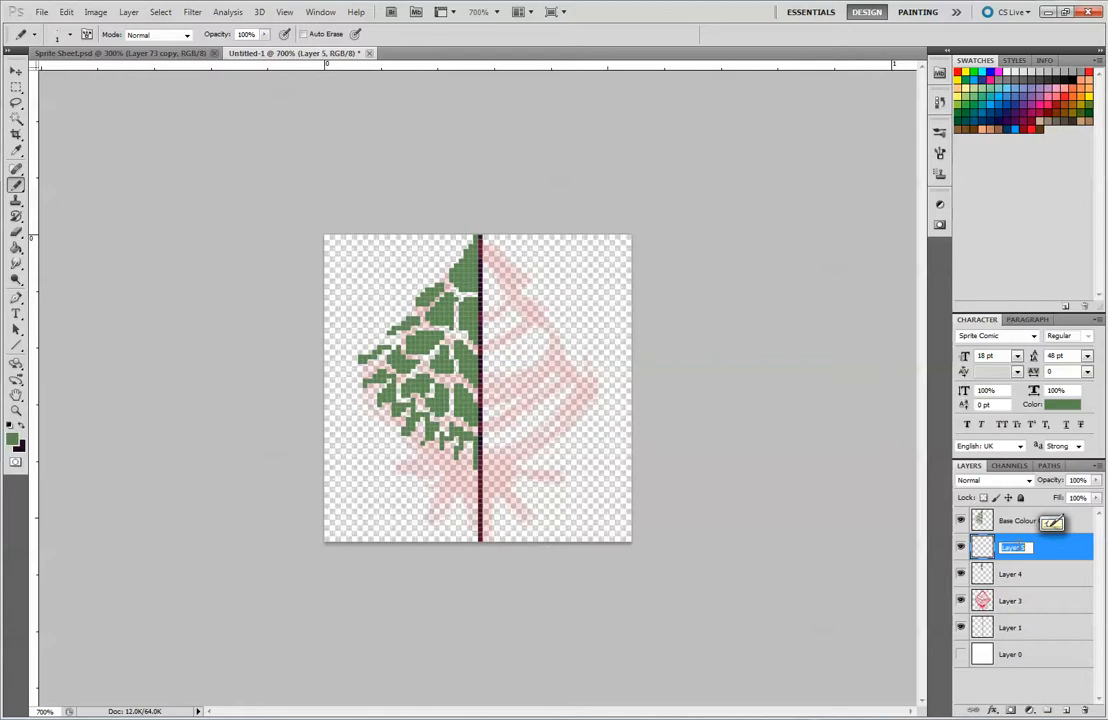
text(Sha)
key(BackSpace)
text(I)
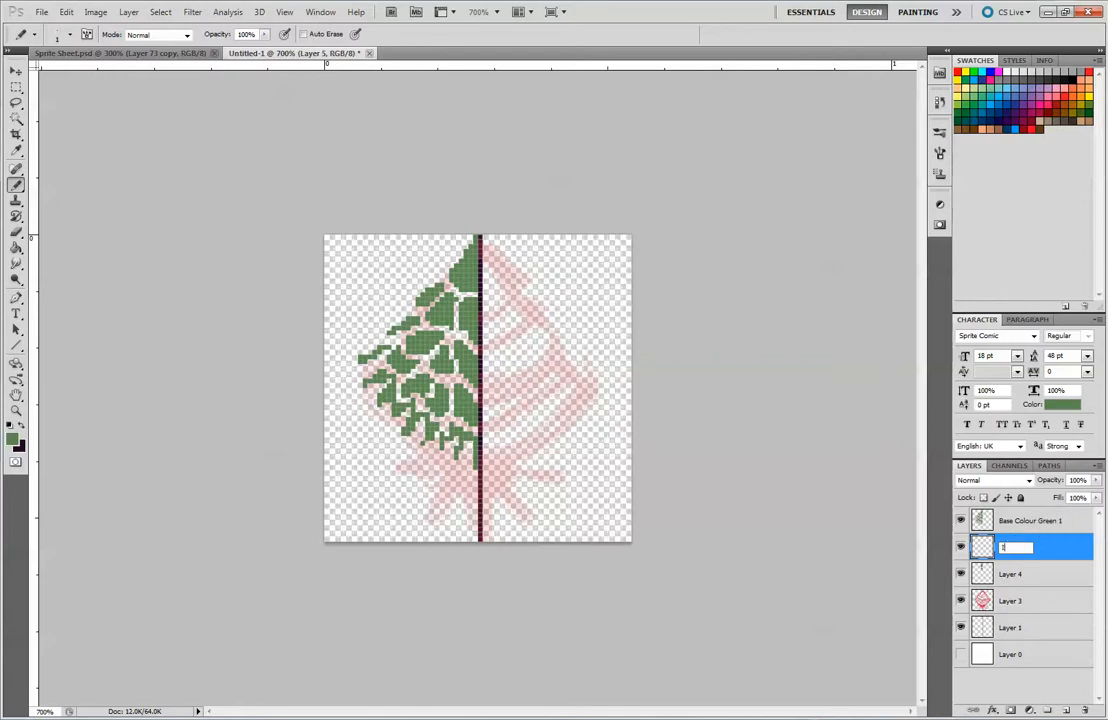
text(nside Lea)
text(f)
key(BackSpace)
key(BackSpace)
key(BackSpace)
key(BackSpace)
key(BackSpace)
key(BackSpace)
key(BackSpace)
key(BackSpace)
key(BackSpace)
key(BackSpace)
text(Behind Leaf)
key(BackSpace)
key(BackSpace)
key(BackSpace)
key(BackSpace)
text(ehind Laaf)
text(Shadow)
key(Return)
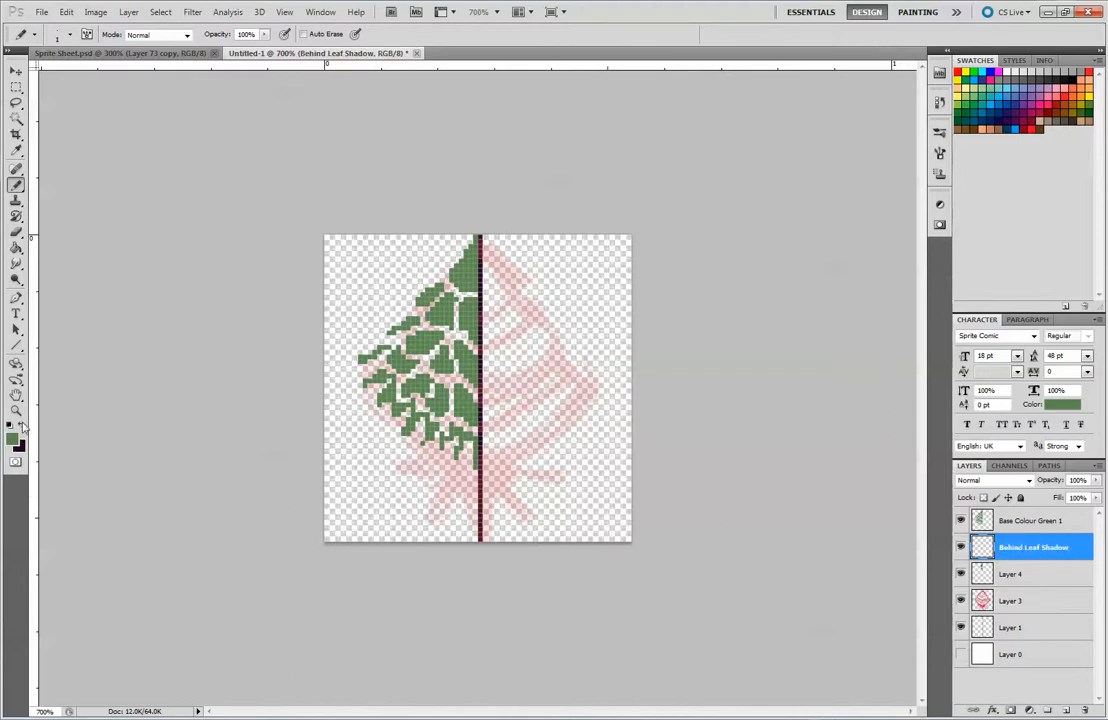
Set the foreground colour to a very dark green, #1c251b.
click(13, 437)
click(614, 282)
mouse_move(614, 282)
mouse_down()
mouse_move(601, 294)
mouse_move(621, 297)
mouse_move(606, 306)
mouse_up()
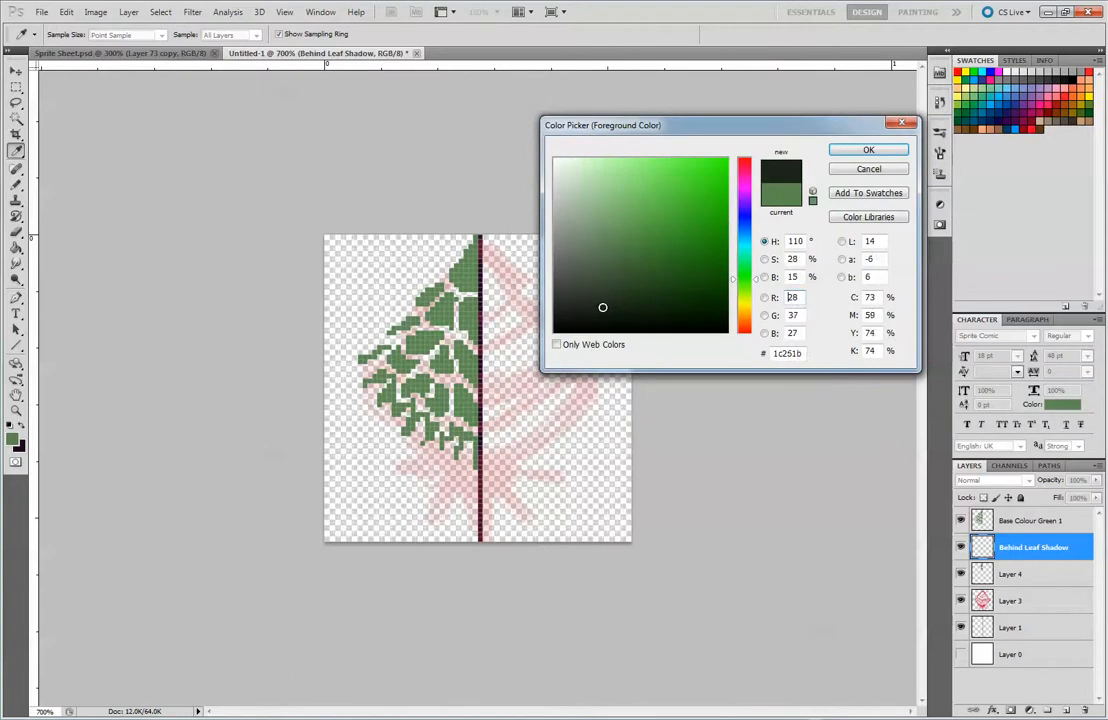
click(880, 152)
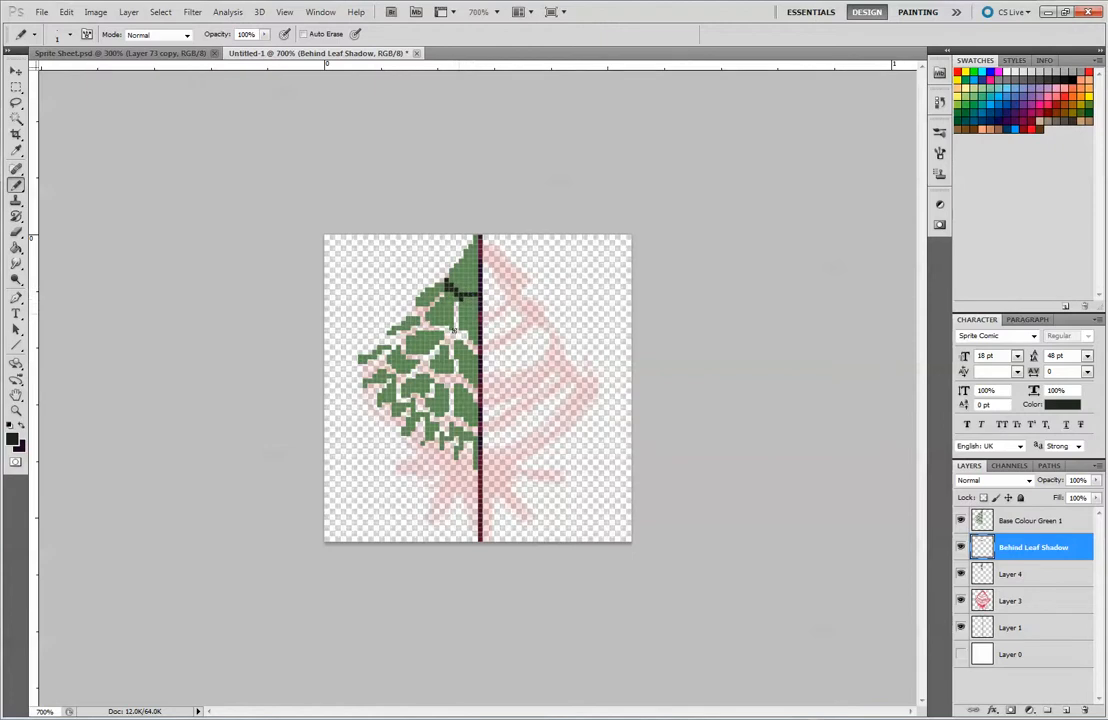
Pencil dark green shadow into the gaps between all the leaves on the Behind Leaf Shadow layer.
drag(455, 331, 456, 301)
mouse_move(471, 345)
mouse_down()
mouse_move(450, 338)
mouse_move(432, 353)
mouse_up()
mouse_move(444, 329)
mouse_down()
mouse_move(447, 285)
mouse_move(390, 363)
mouse_move(407, 333)
mouse_move(414, 365)
mouse_move(423, 358)
mouse_move(443, 382)
mouse_move(437, 370)
mouse_move(420, 406)
mouse_up()
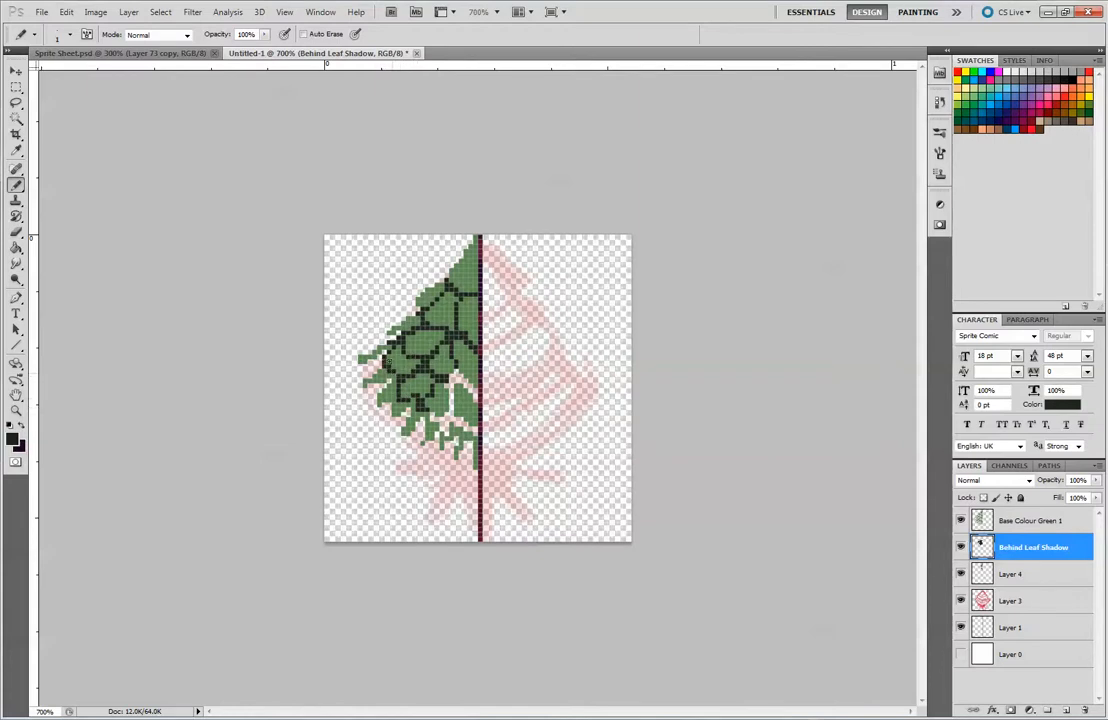
mouse_move(458, 372)
mouse_down()
mouse_move(446, 422)
mouse_move(432, 410)
mouse_up()
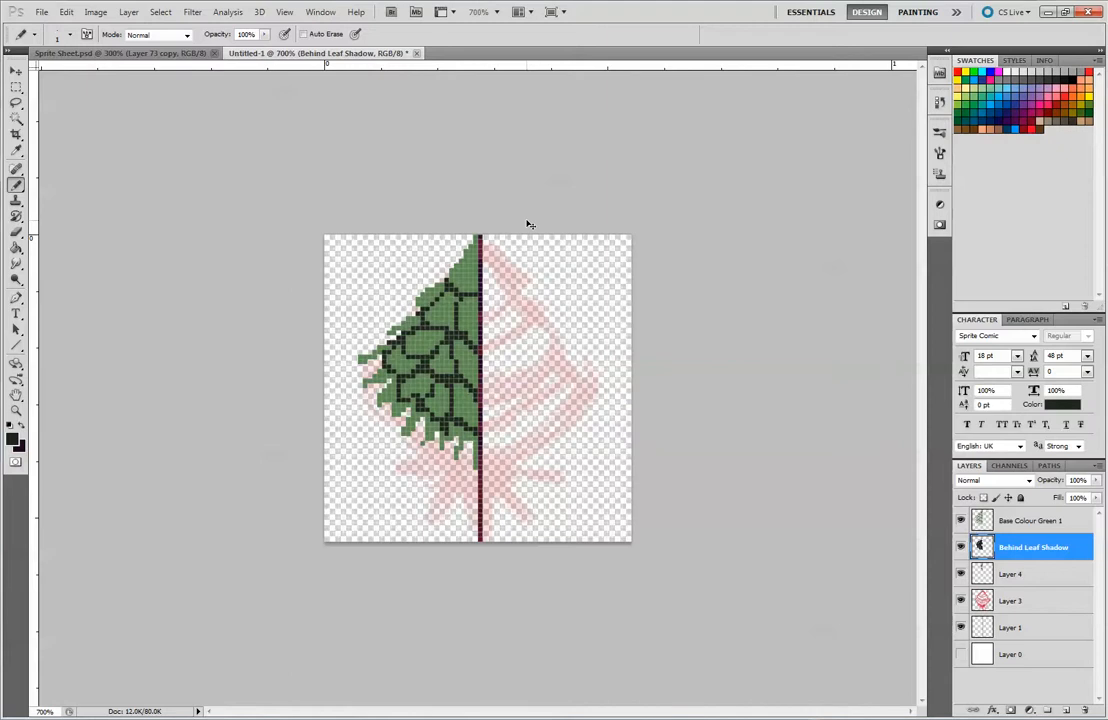
Examine the shadowed half of the plant at 200% zoom.
key(ctrl+minus)
key(ctrl+minus)
key(ctrl+minus)
key(ctrl+minus)
key(ctrl+minus)
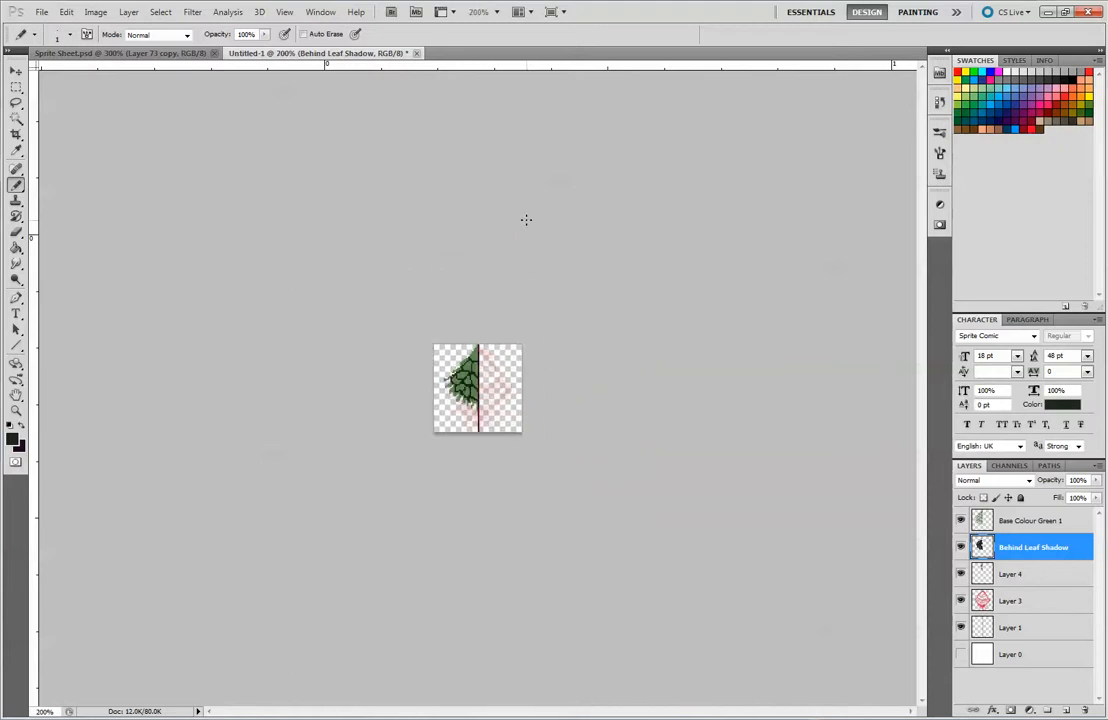
Compare how the dark gaps between the leaves read at zoom levels from 100% up to 1200%.
key(ctrl+plus)
key(ctrl+minus)
key(ctrl+minus)
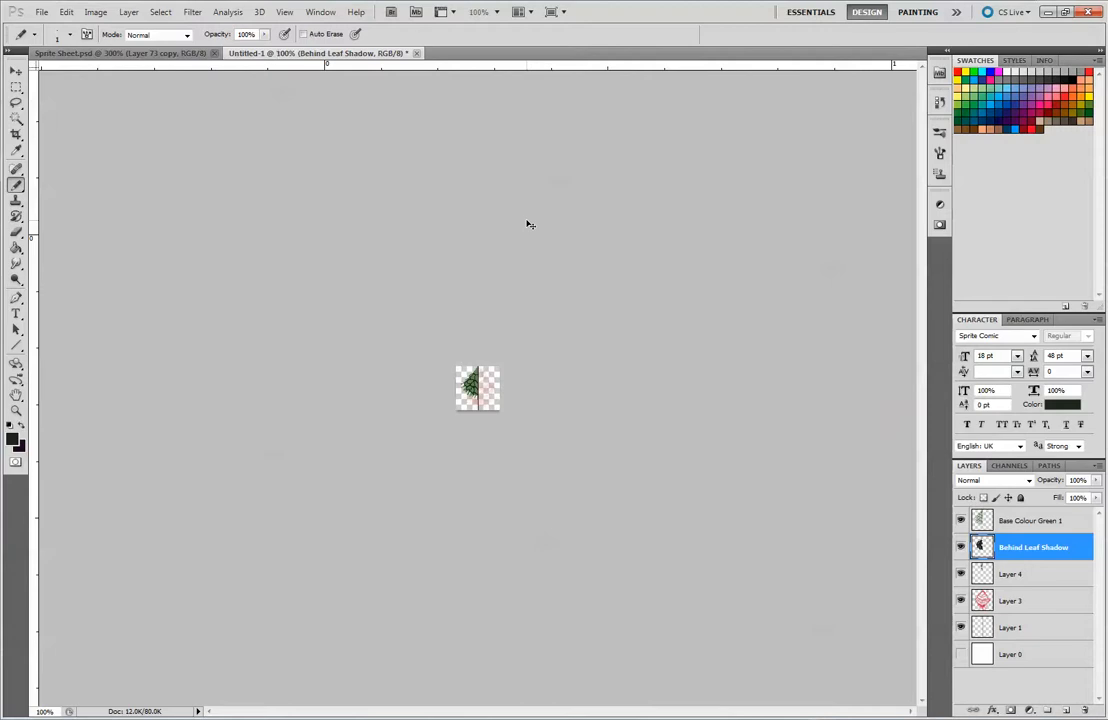
key(ctrl+plus)
key(ctrl+plus)
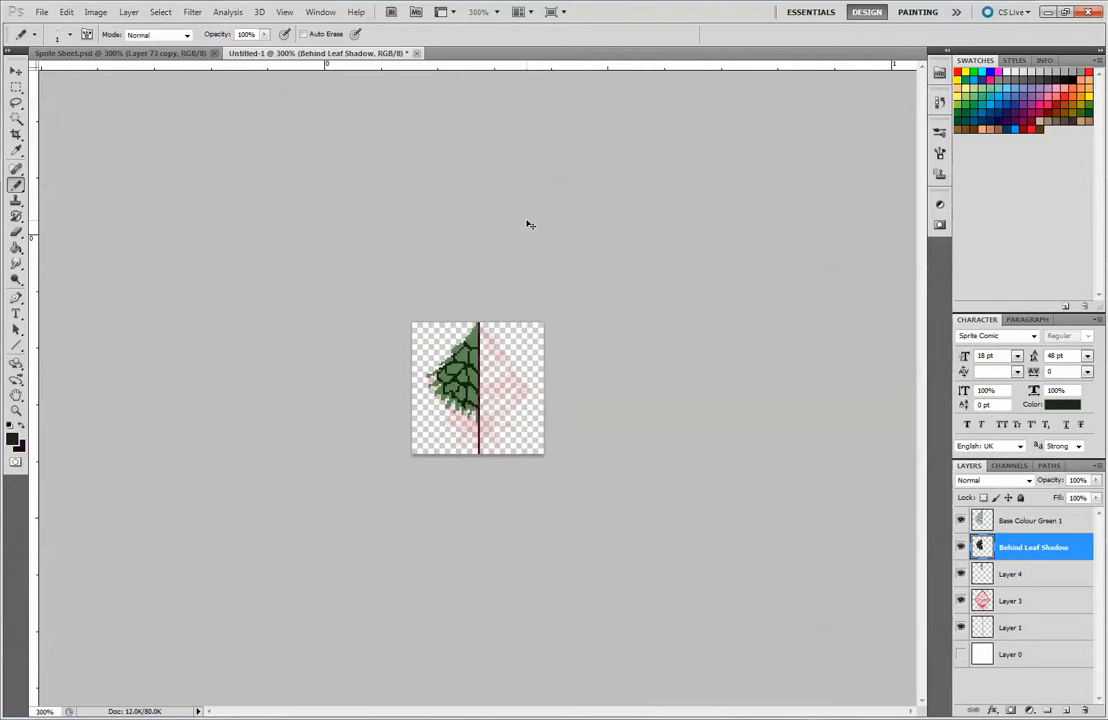
key(ctrl+plus)
key(ctrl+plus)
key(ctrl+minus)
key(ctrl+minus)
scroll(482, 368, up, 7)
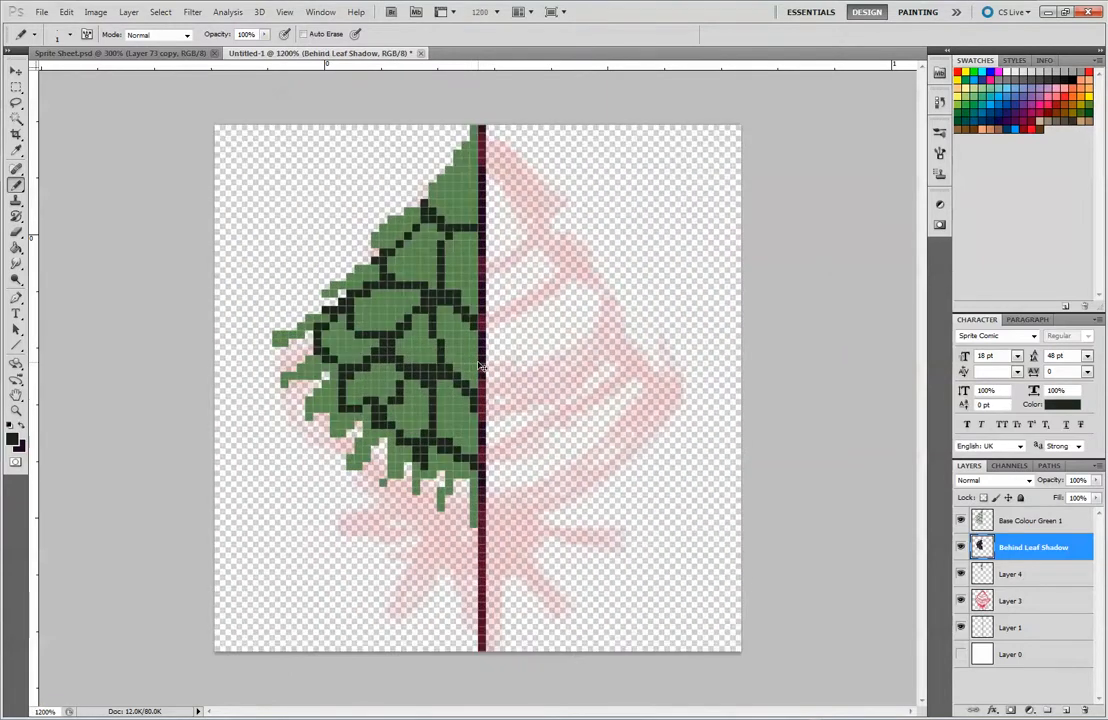
scroll(482, 368, down, 1)
Set the foreground colour to a dark green between the leaf green and the gap shadow, #3a4f36.
click(12, 437)
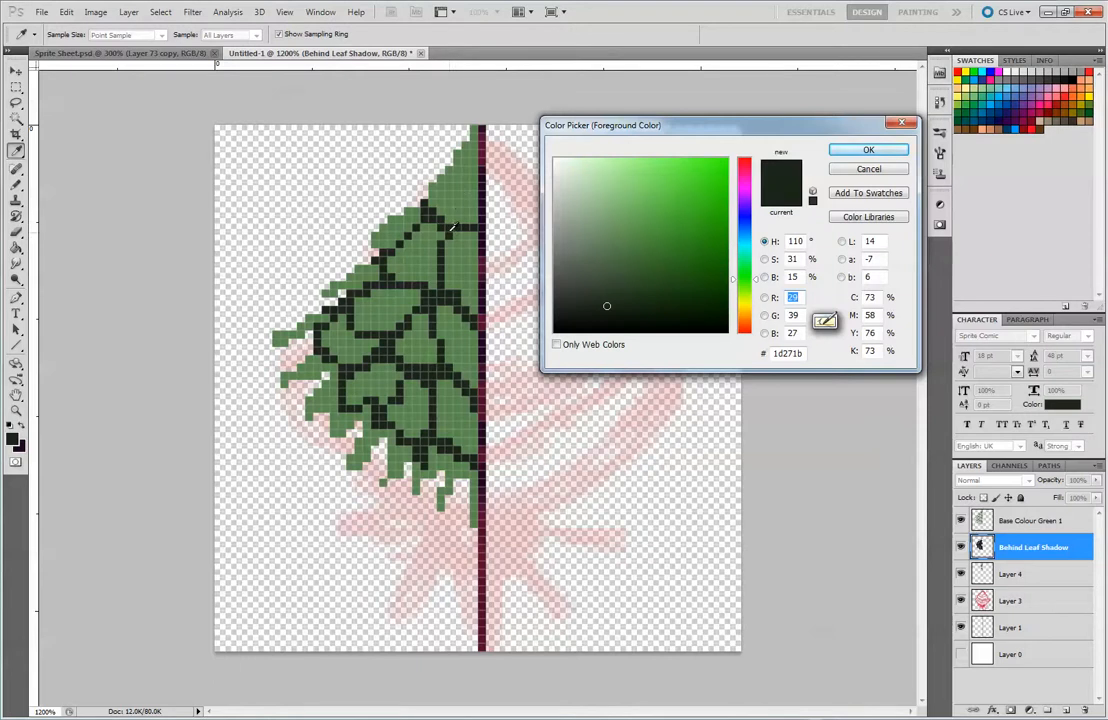
click(462, 194)
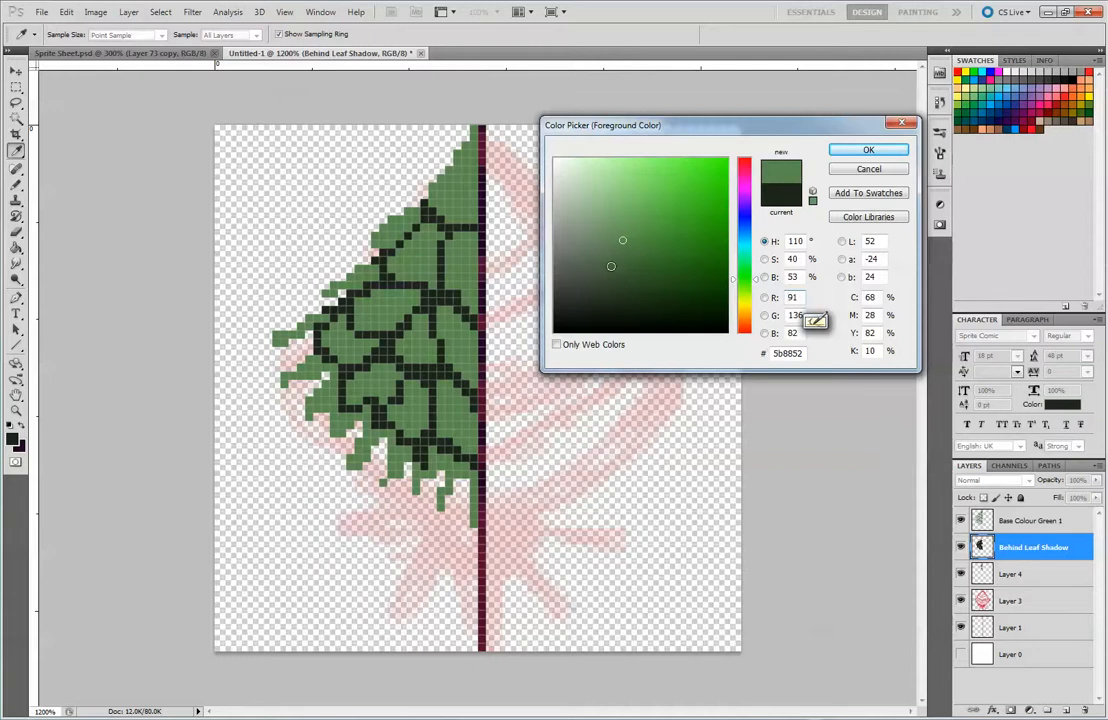
click(616, 271)
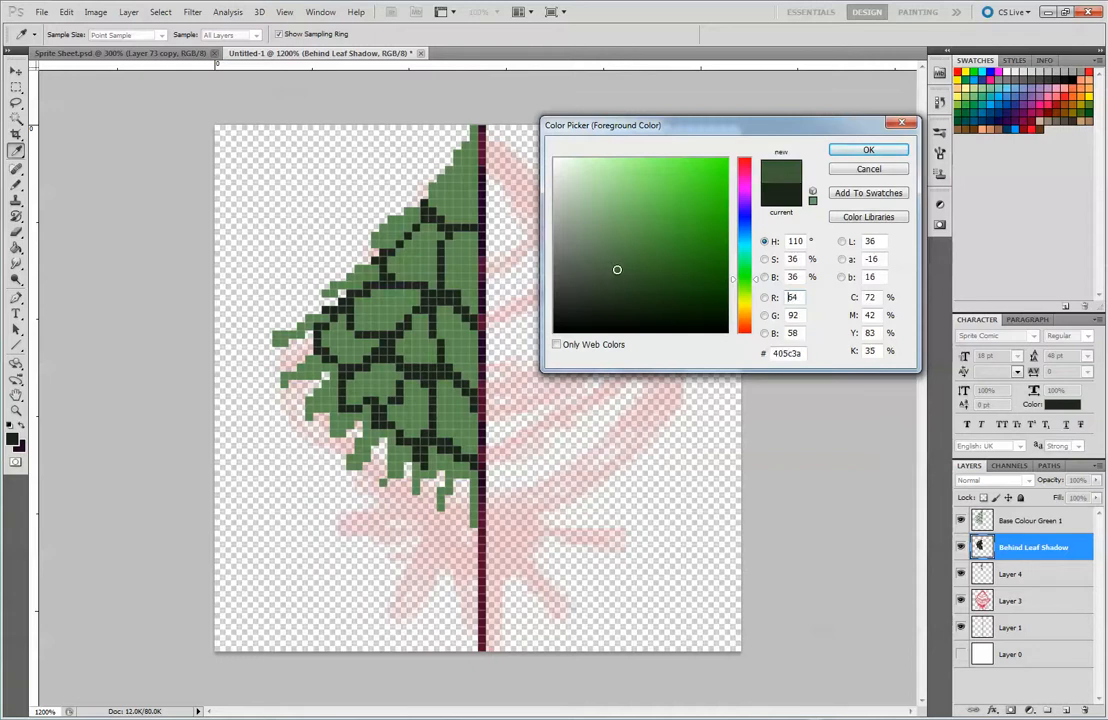
drag(616, 271, 614, 274)
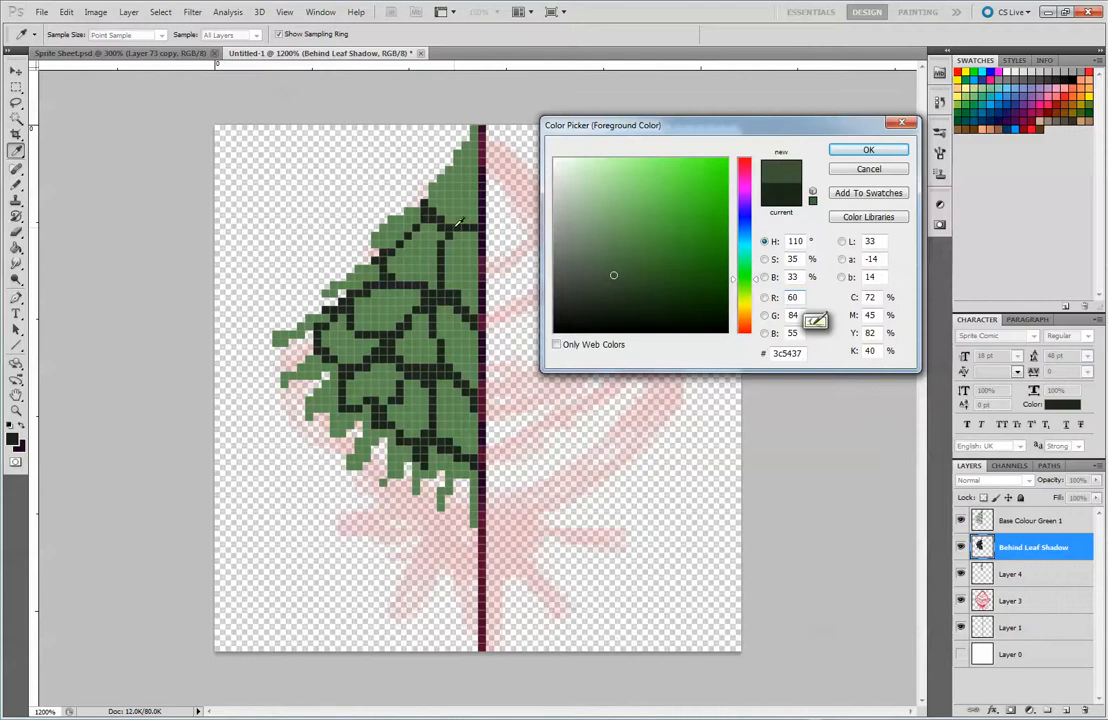
click(456, 228)
click(609, 278)
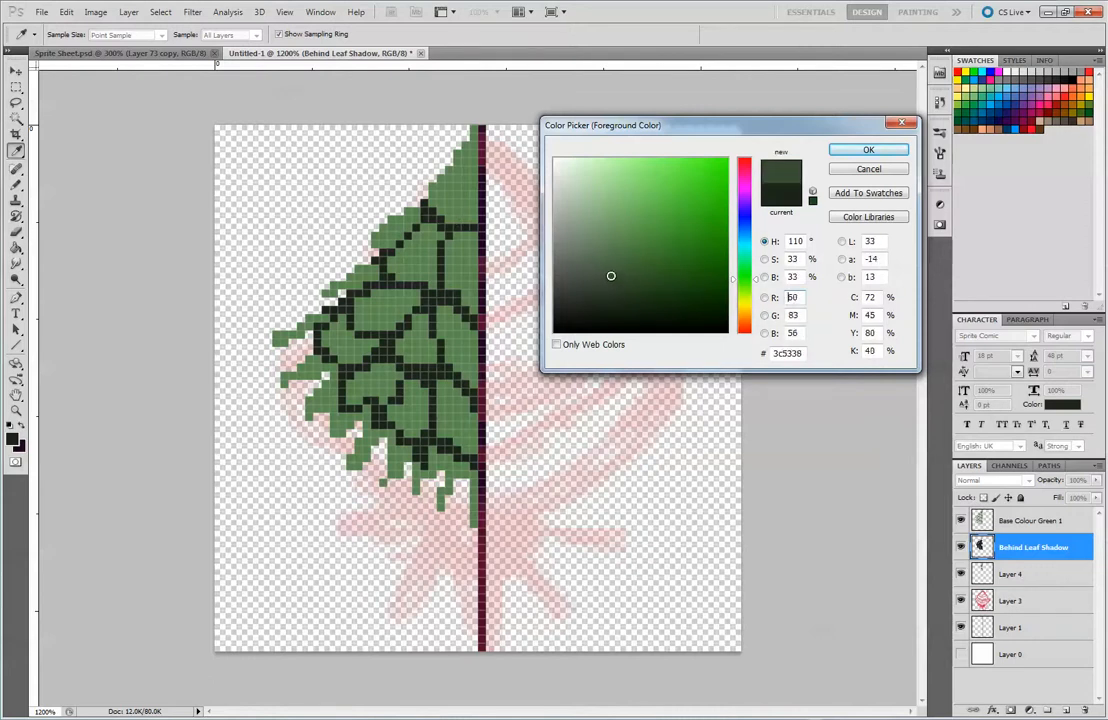
click(893, 149)
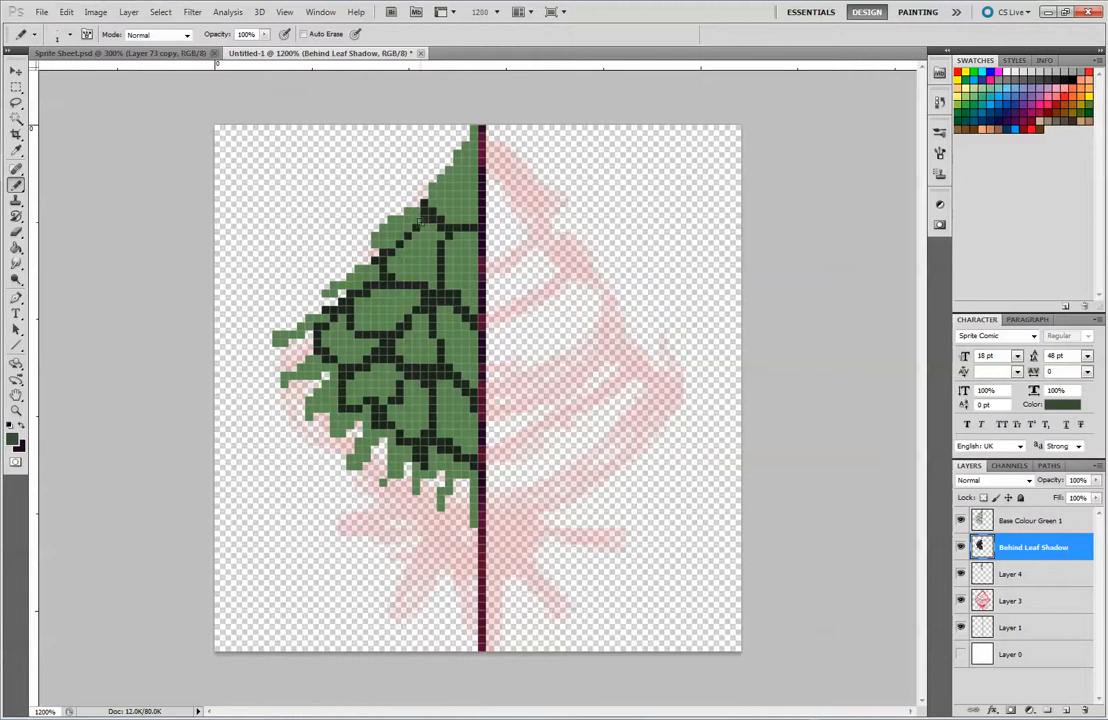
Add a new layer above Base Colour Green 1 and pencil dark green shading inside the leaves where they meet the shadow gaps.
click(1030, 520)
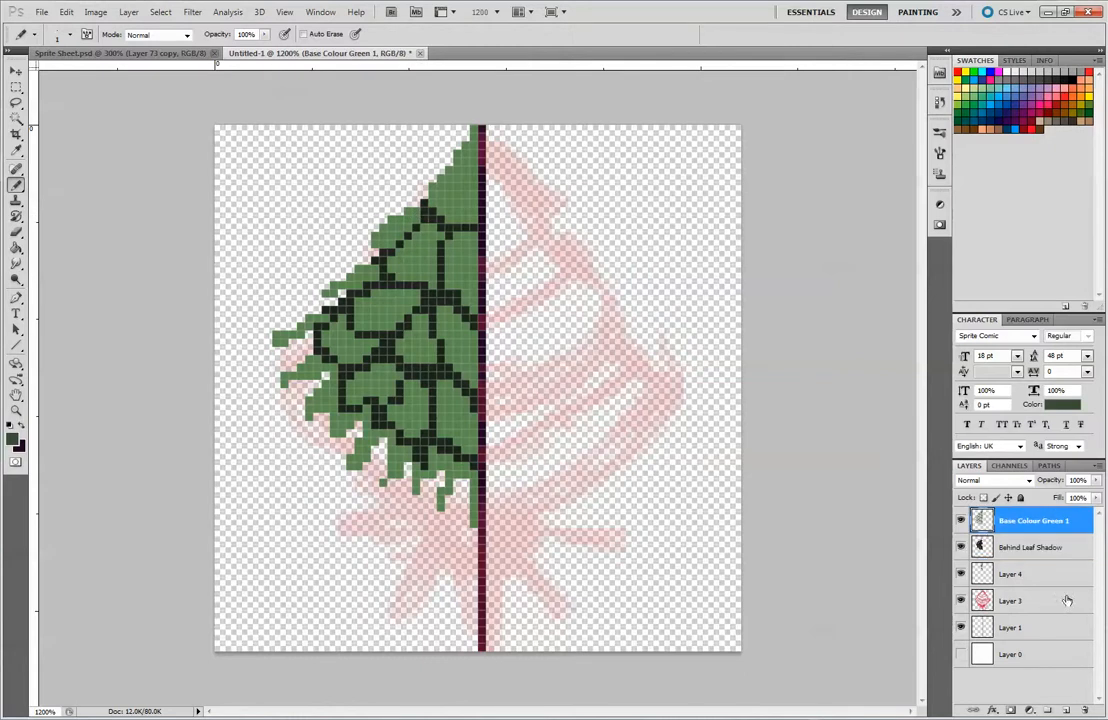
click(1063, 695)
click(1045, 522)
click(1068, 711)
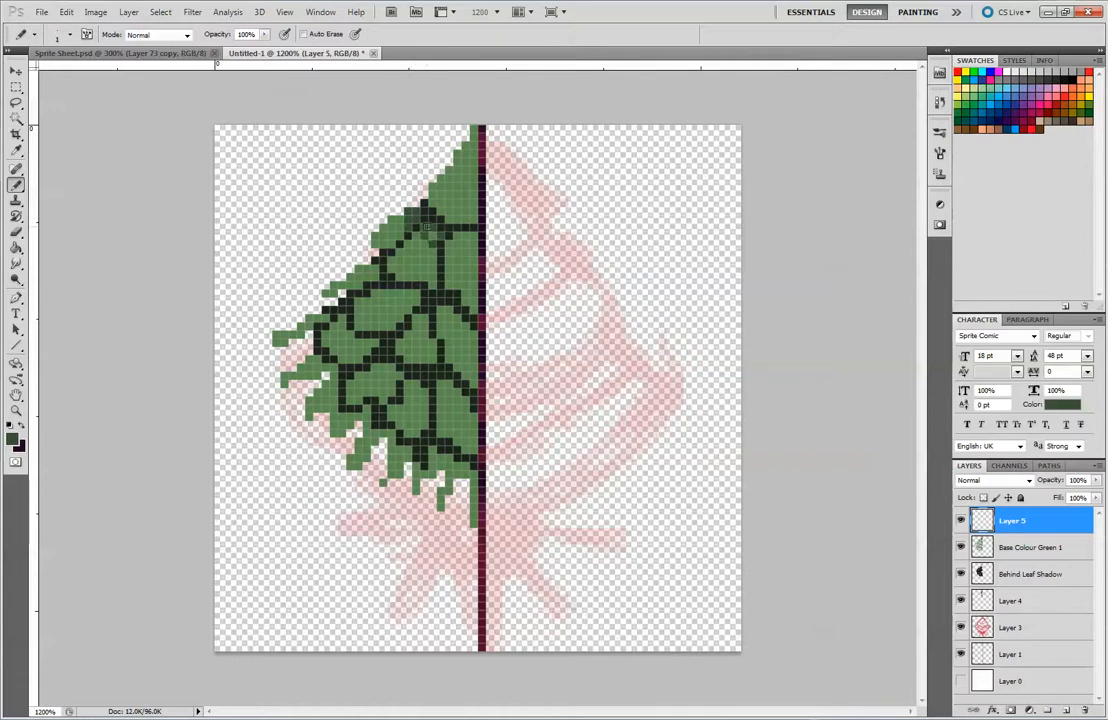
mouse_move(421, 243)
mouse_down()
mouse_move(410, 241)
mouse_move(472, 234)
mouse_move(468, 245)
mouse_up()
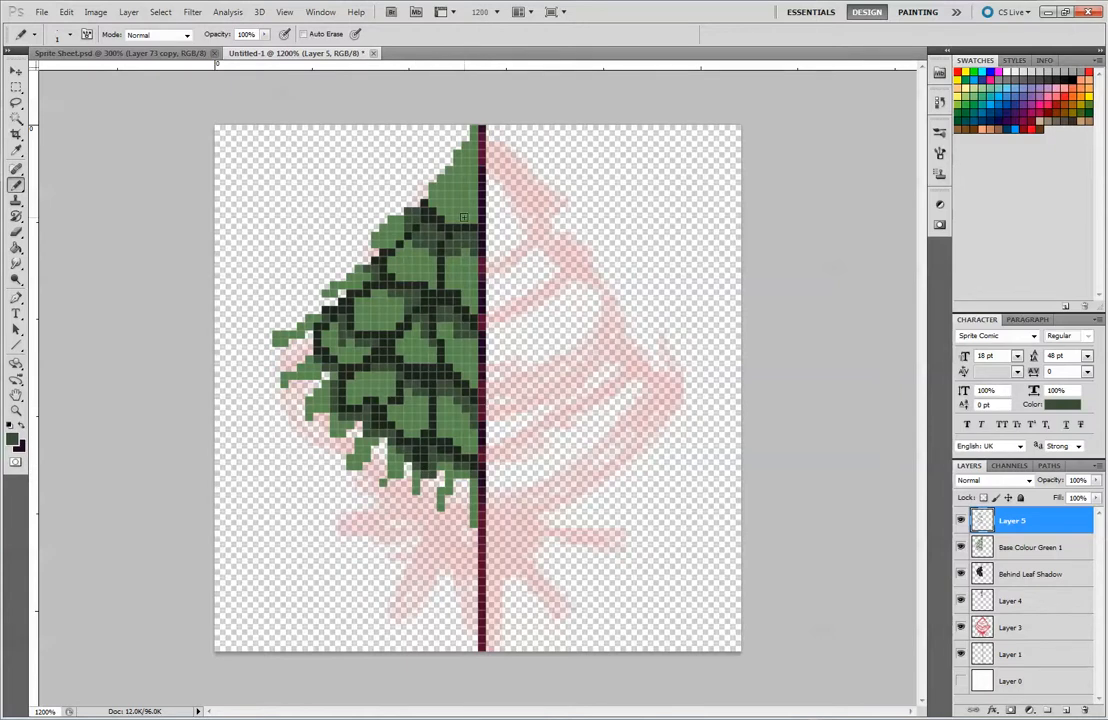
key(alt)
key(e)
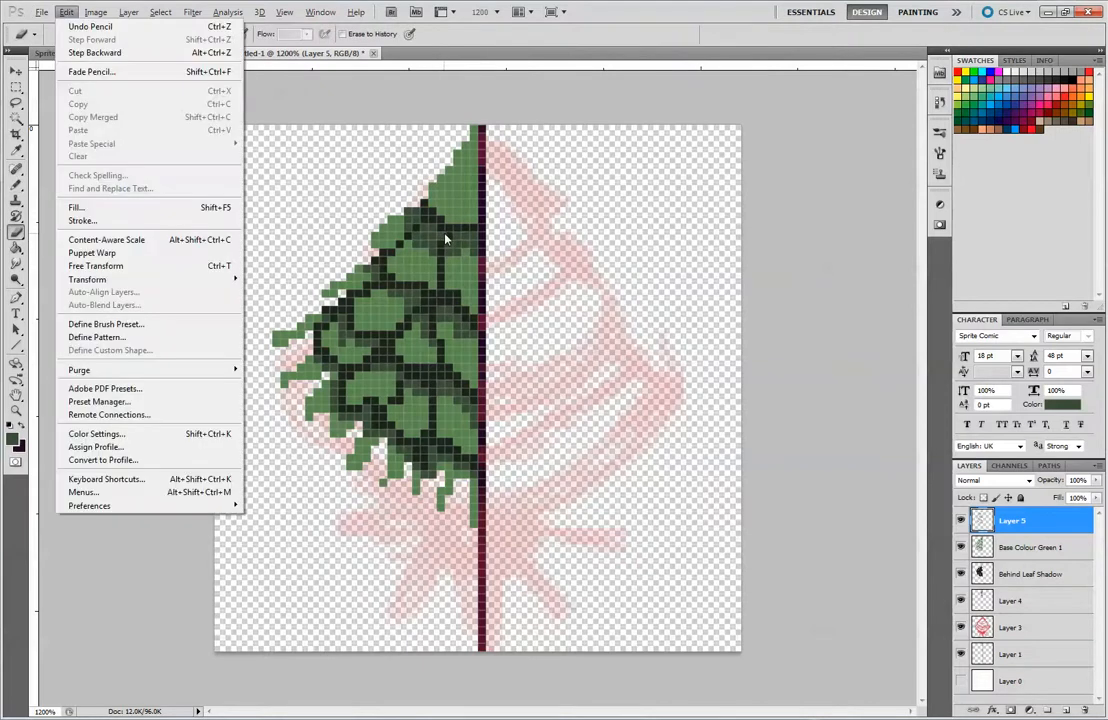
key(Escape)
click(580, 10)
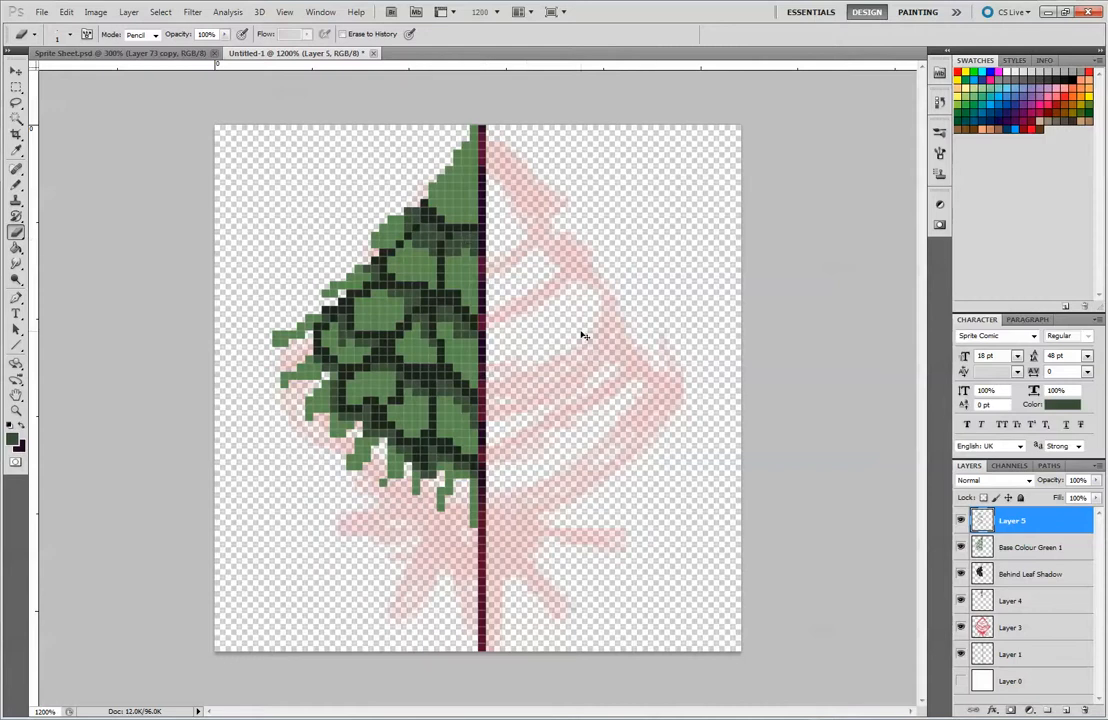
Examine the dark green leaf shading at small sizes down to 100% zoom and again close up.
key(ctrl+minus)
key(ctrl+minus)
key(ctrl+minus)
key(ctrl+minus)
key(ctrl+minus)
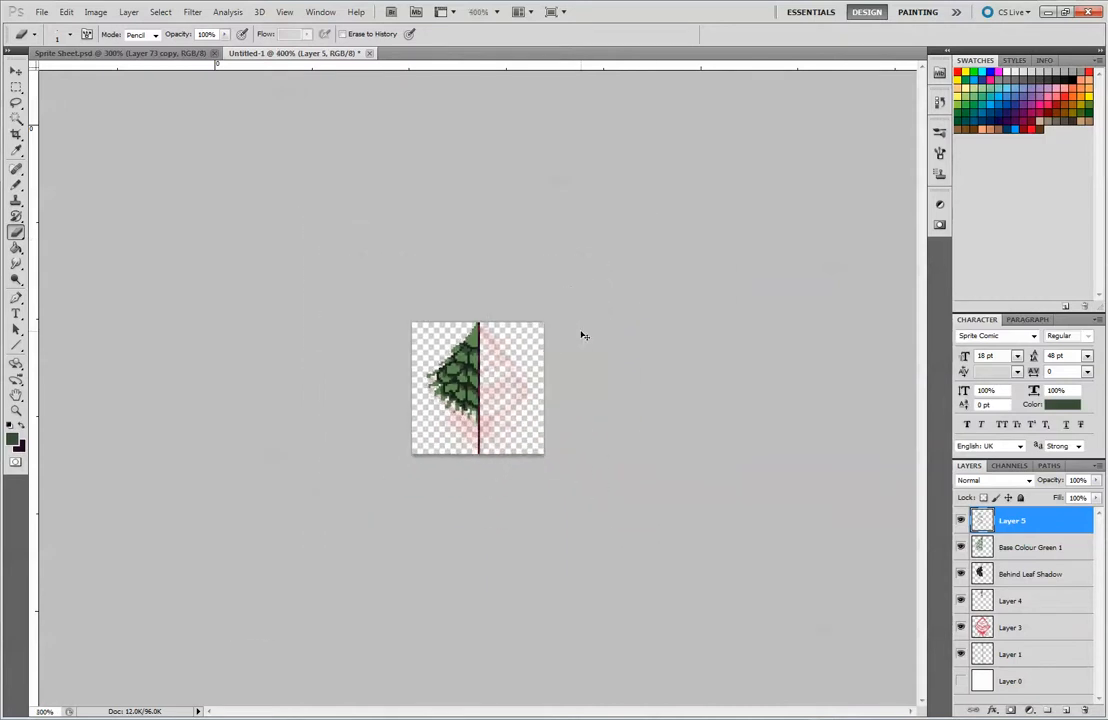
key(ctrl+minus)
key(ctrl+minus)
key(ctrl+plus)
key(ctrl+plus)
key(ctrl+plus)
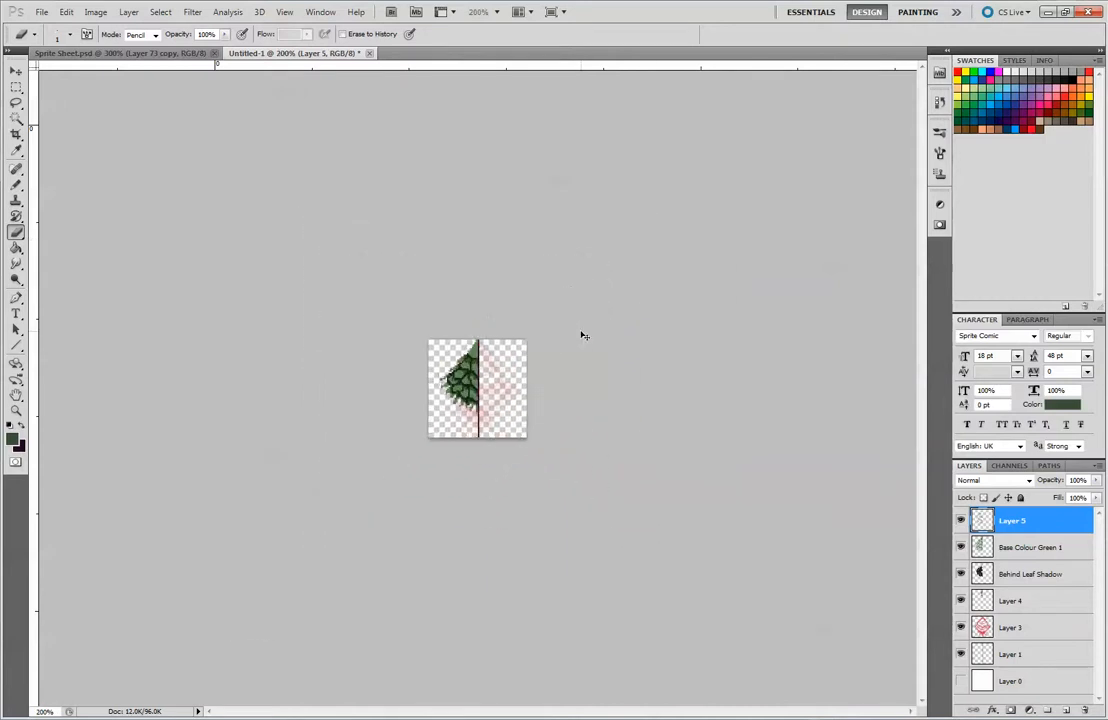
key(ctrl+plus)
key(ctrl+plus)
key(ctrl+plus)
key(ctrl+plus)
key(ctrl+plus)
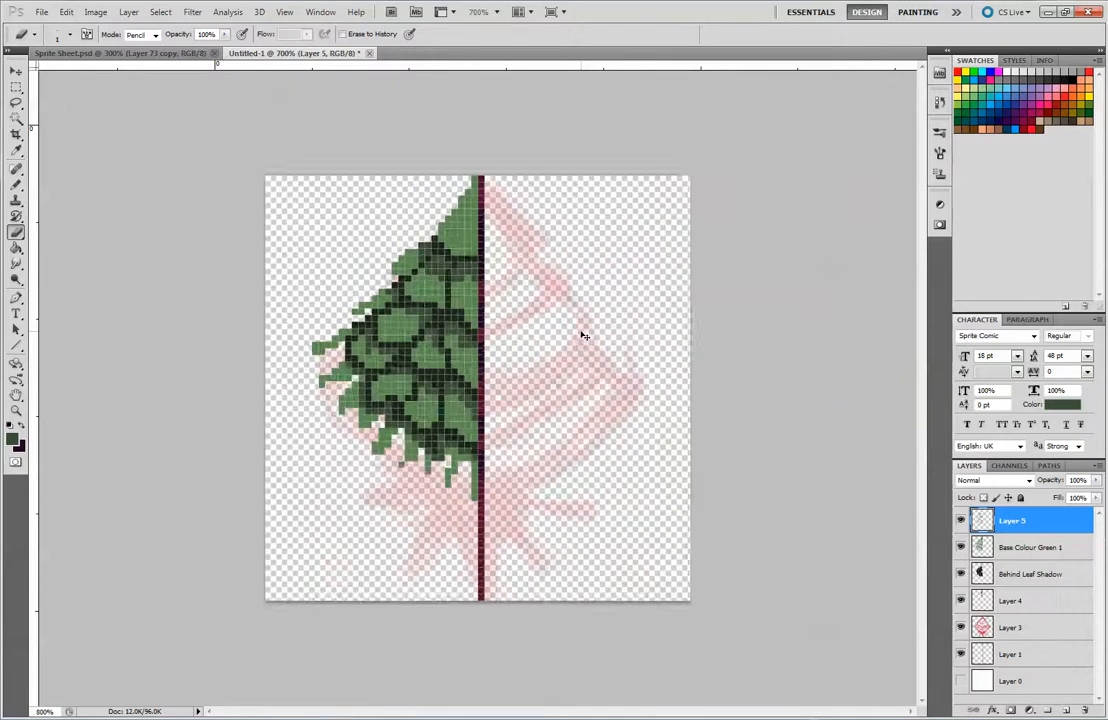
key(ctrl+minus)
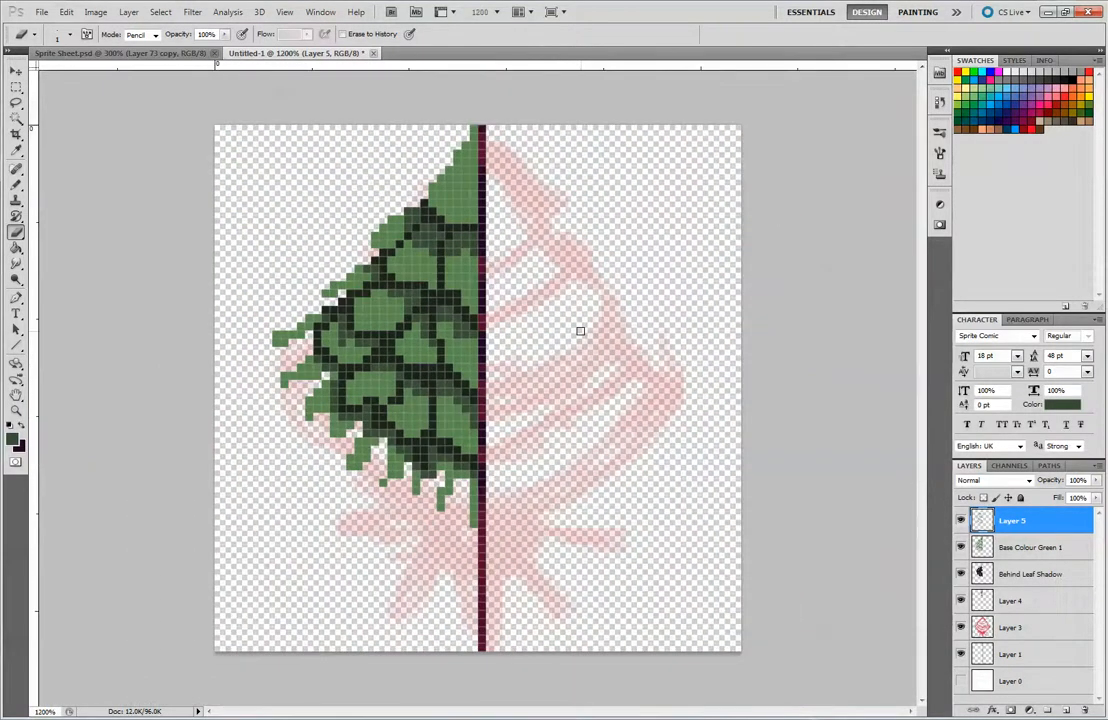
Sample the base leaf green and the dark shading green in turn, and set the foreground colour to an in-between green, #4f7148.
key(i)
click(12, 440)
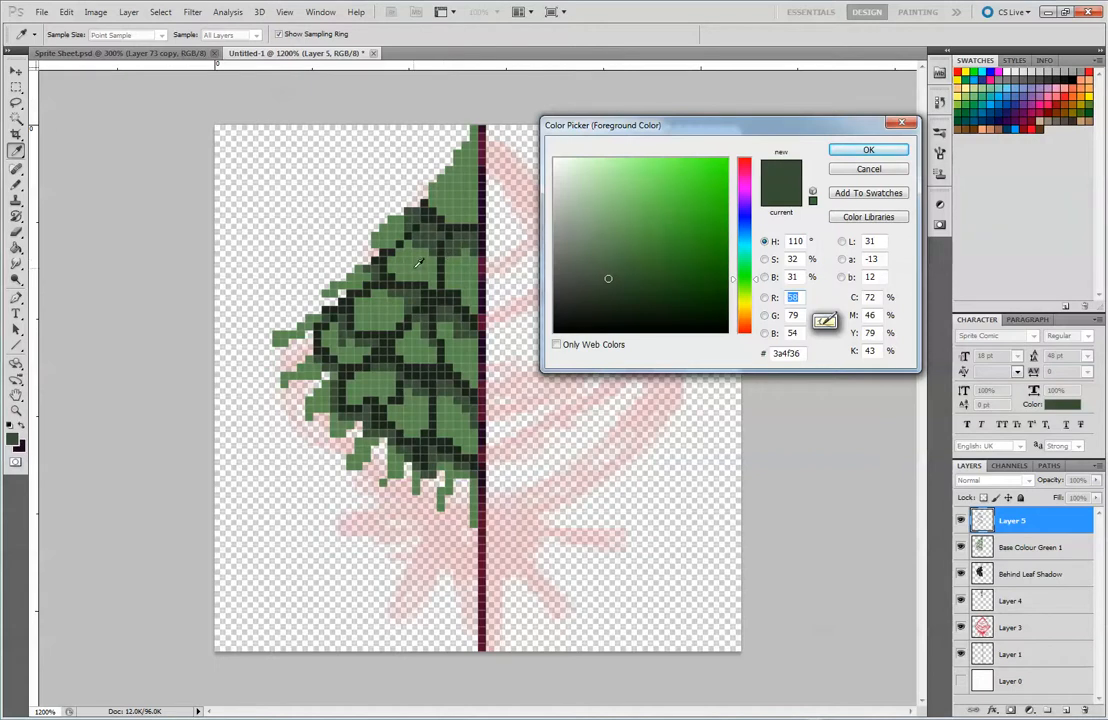
click(419, 259)
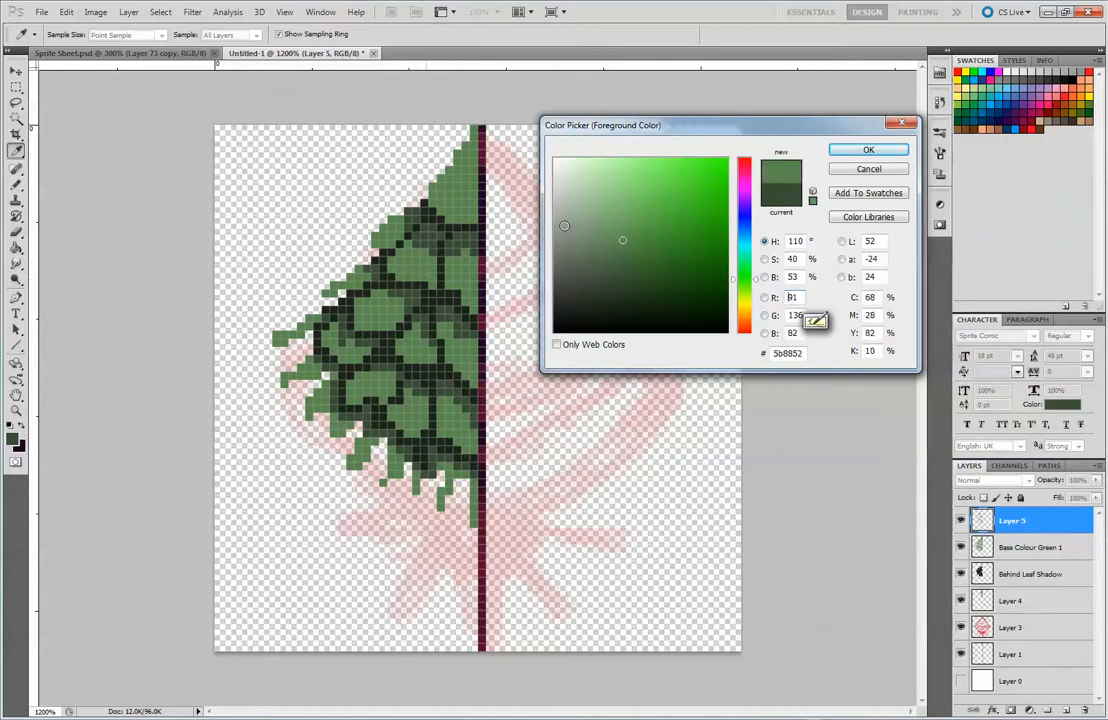
click(437, 236)
click(419, 259)
click(437, 238)
click(419, 259)
click(437, 239)
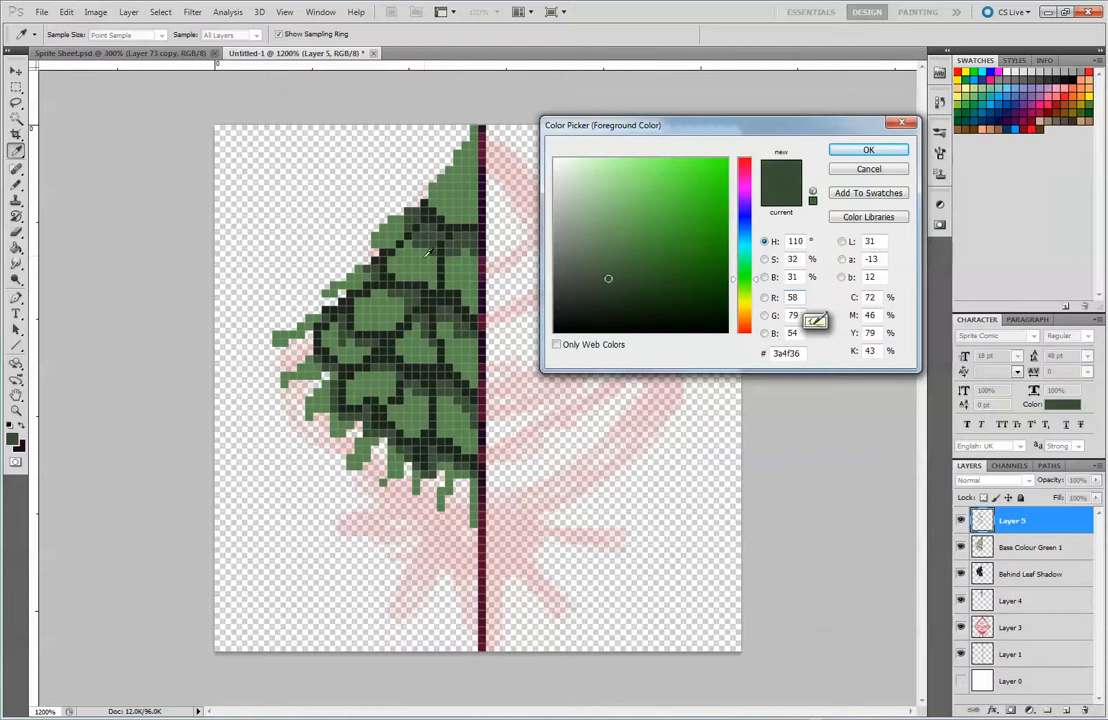
click(419, 259)
click(440, 250)
click(422, 259)
click(440, 250)
click(422, 259)
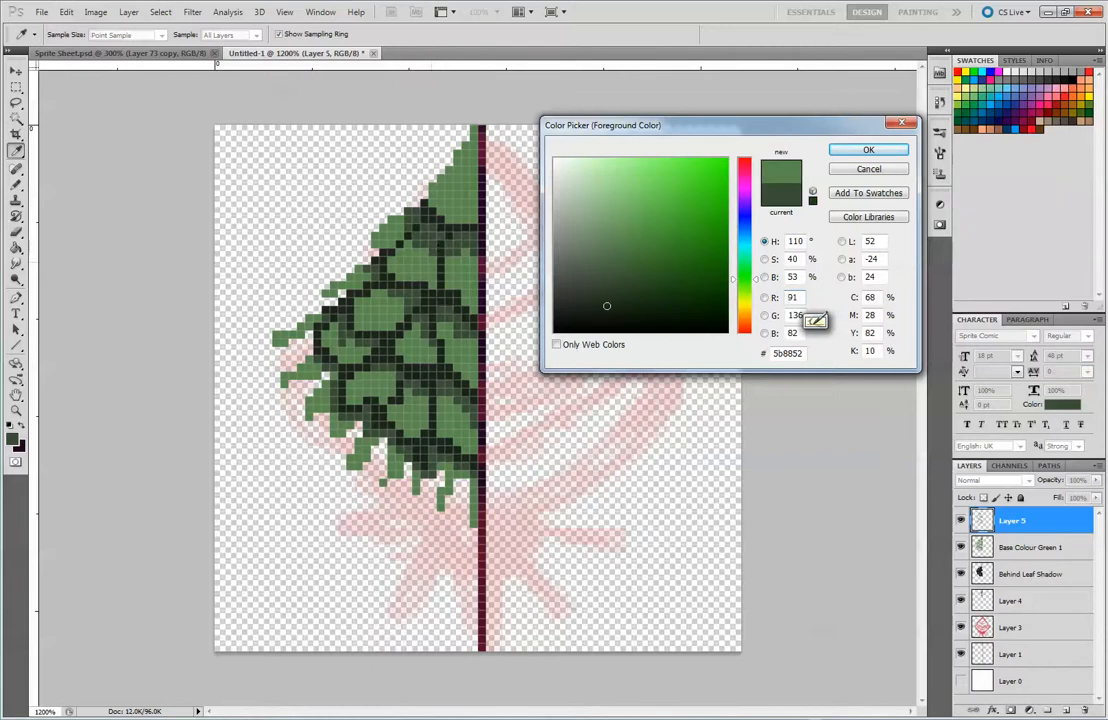
click(431, 254)
click(435, 243)
click(616, 255)
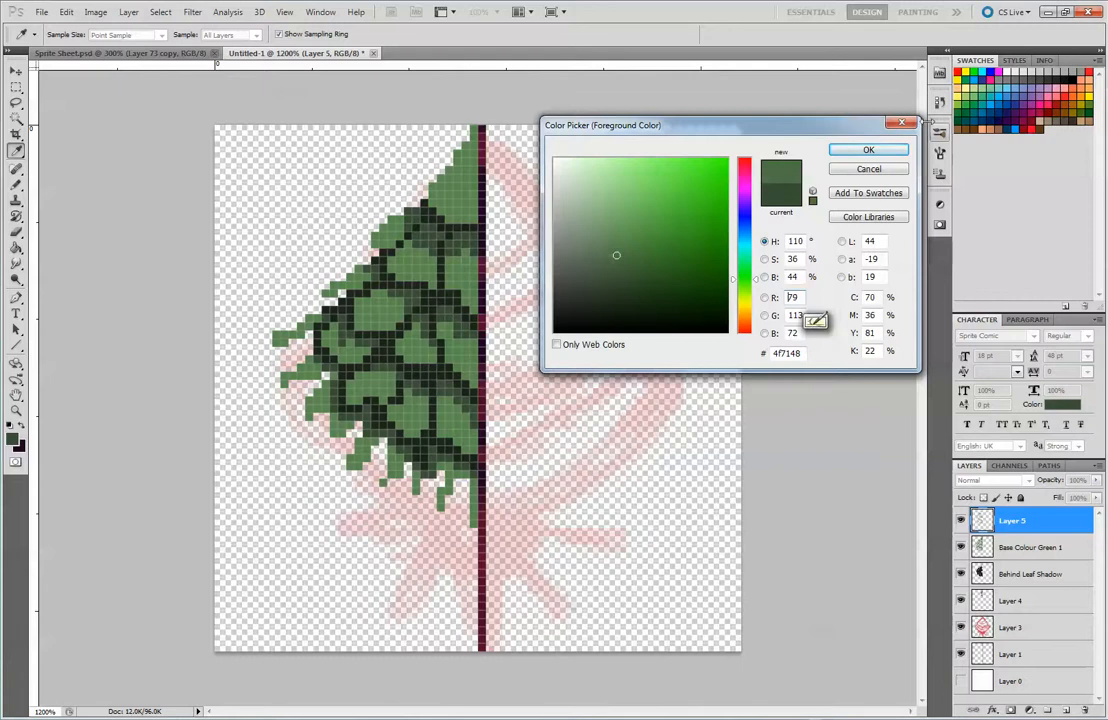
click(895, 153)
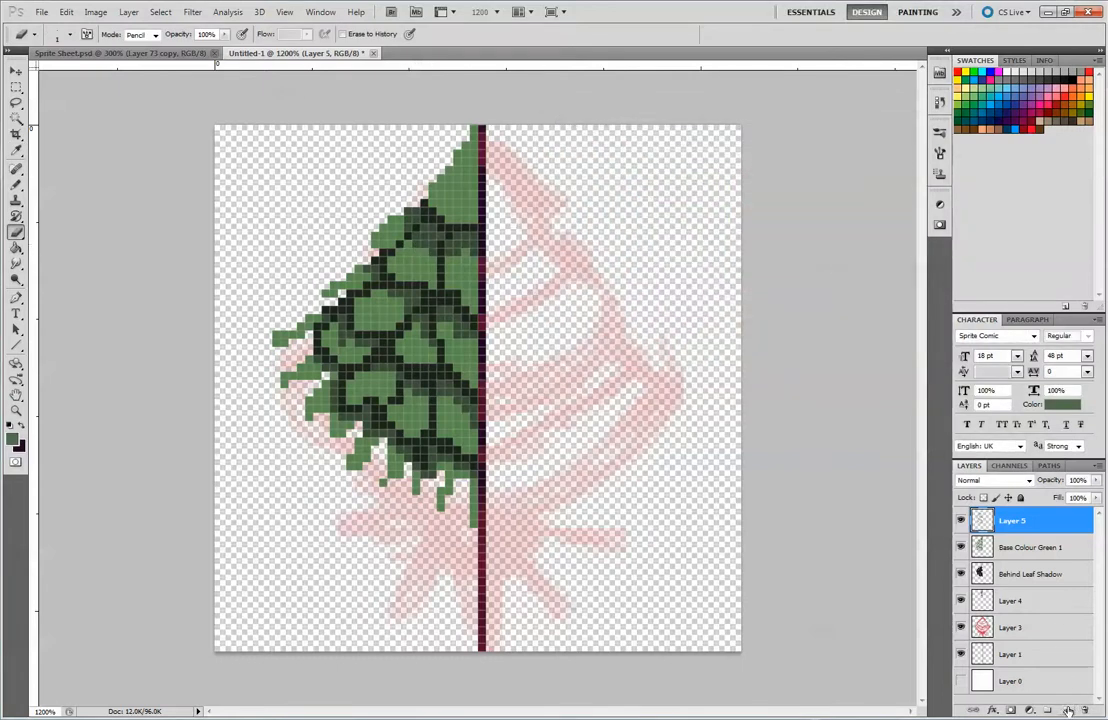
Add a new layer on top and make #4f7148 the foreground colour with the sampled shading green #3a4f36 as background colour.
key(ctrl+shift+alt+n)
click(12, 438)
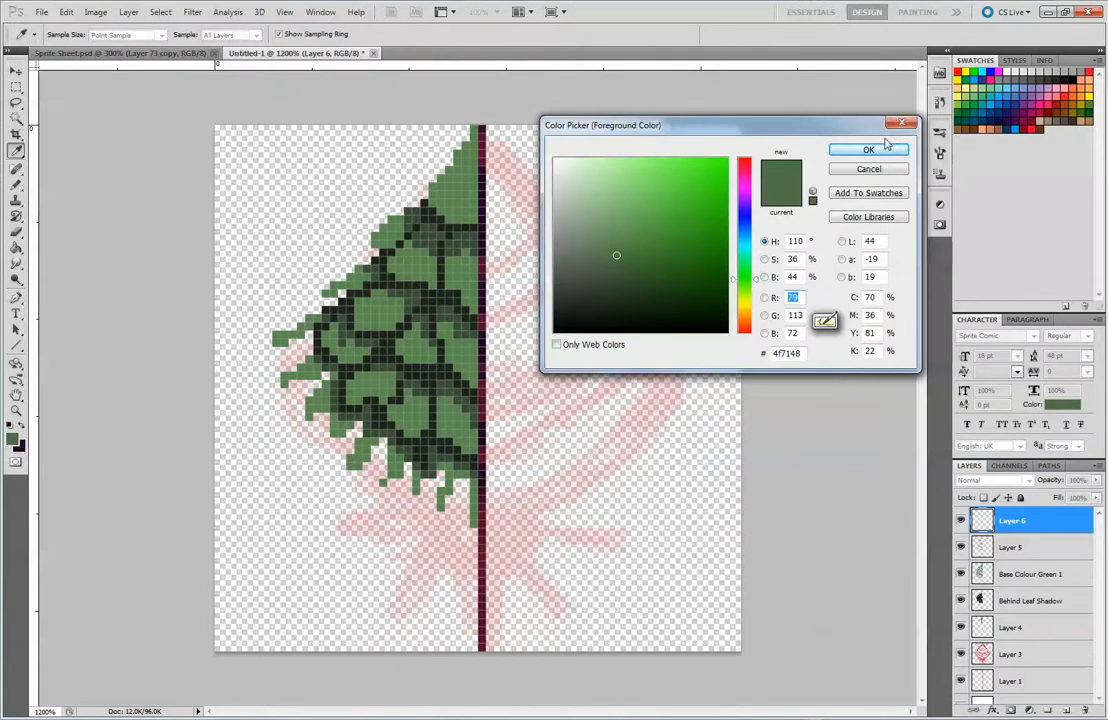
click(864, 168)
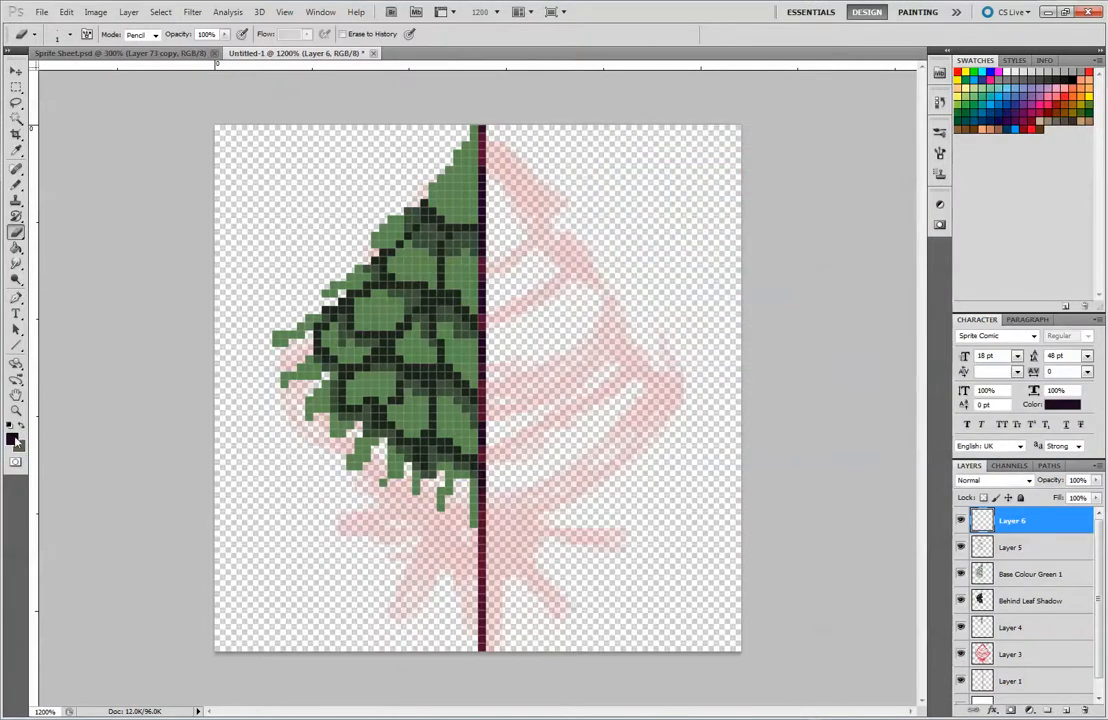
click(14, 436)
click(420, 256)
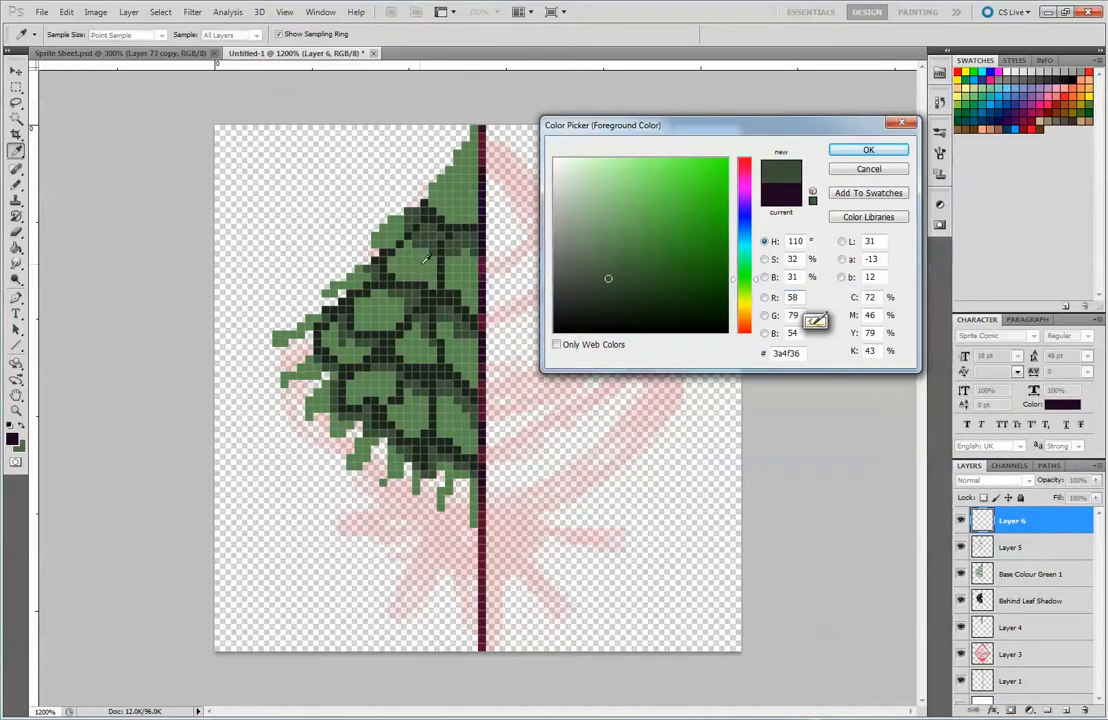
click(867, 149)
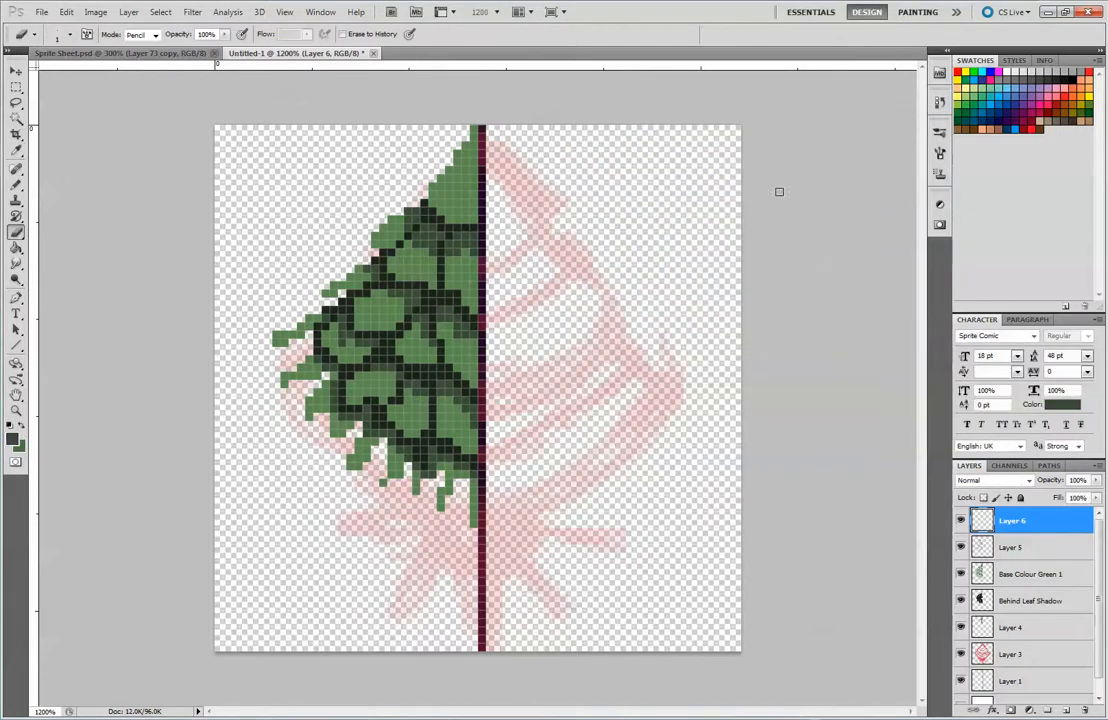
click(22, 428)
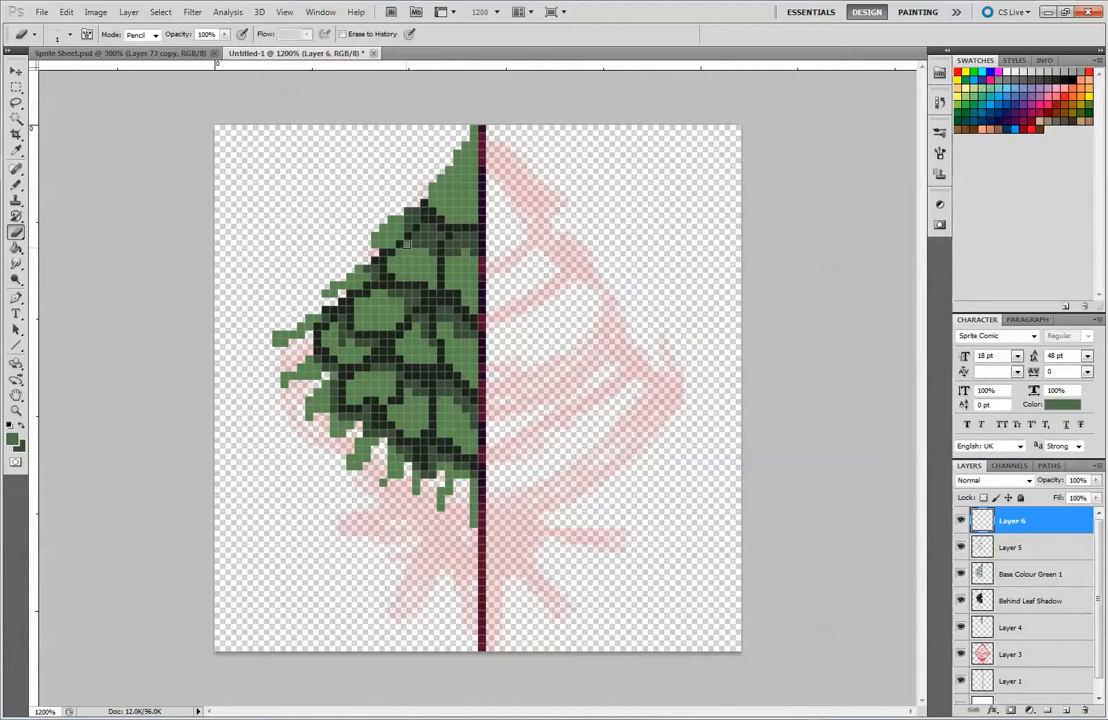
Pencil mid-green transition pixels between the dark shading and the base green on the leaves, on Layer 6.
key(b)
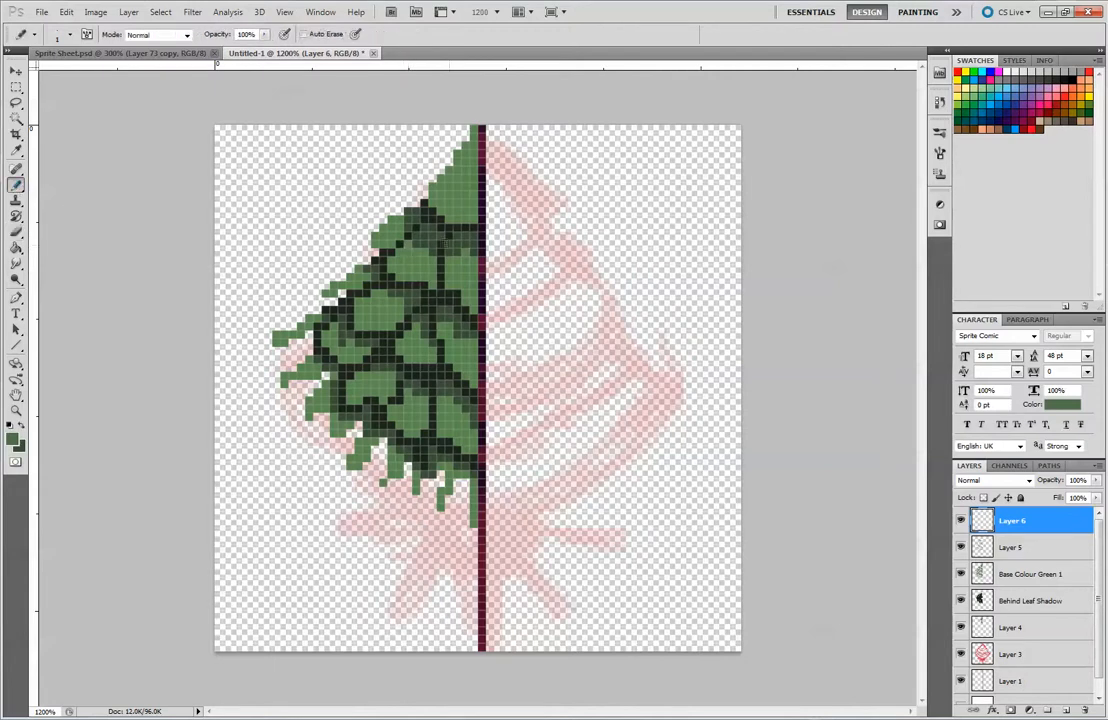
click(409, 255)
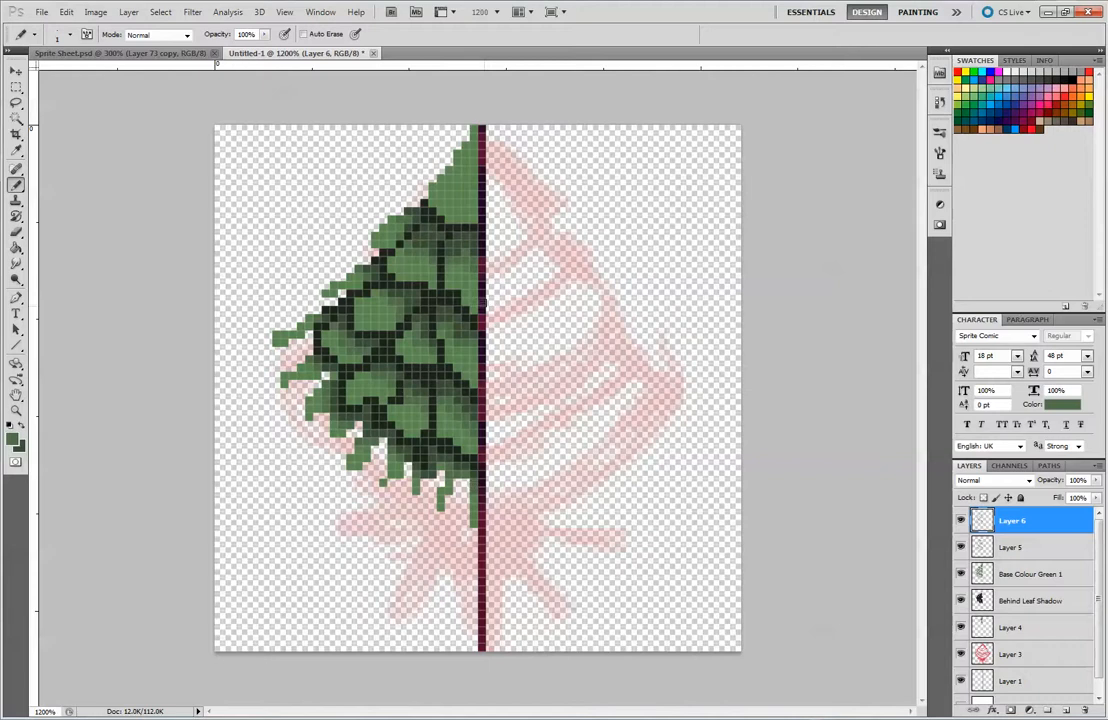
Examine the blended leaf shading both at small sizes and magnified up to 3200%.
key(ctrl+minus)
key(ctrl+minus)
key(ctrl+minus)
key(ctrl+minus)
key(ctrl+minus)
key(ctrl+minus)
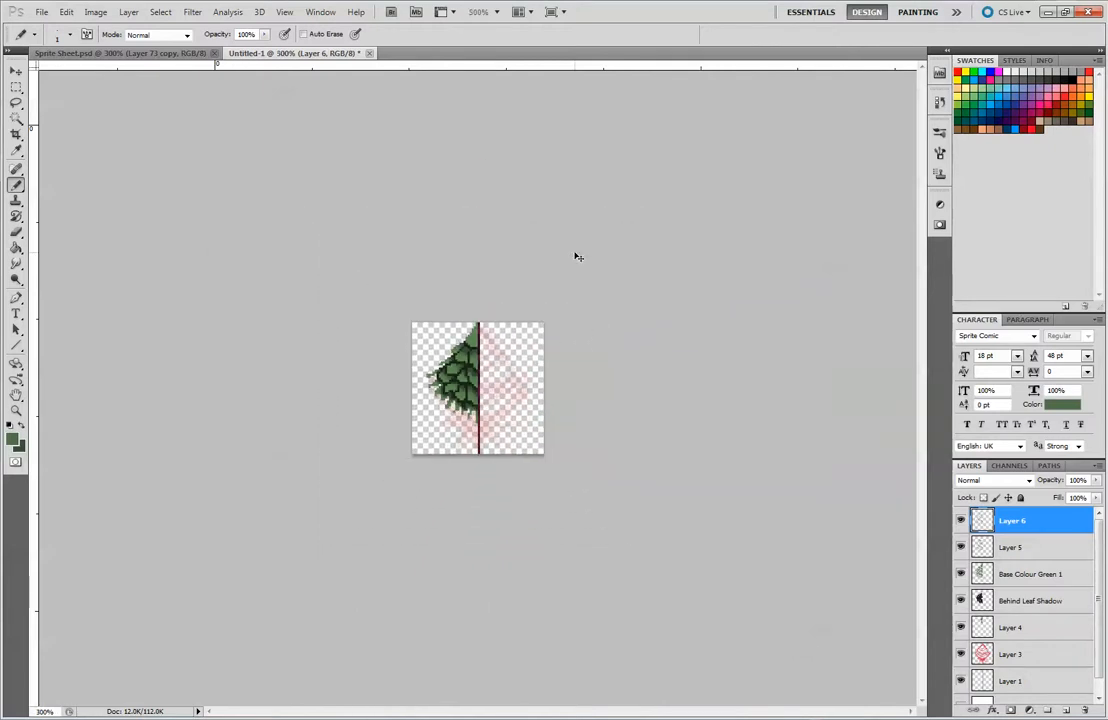
key(ctrl+plus)
key(ctrl+plus)
key(ctrl+plus)
key(ctrl+plus)
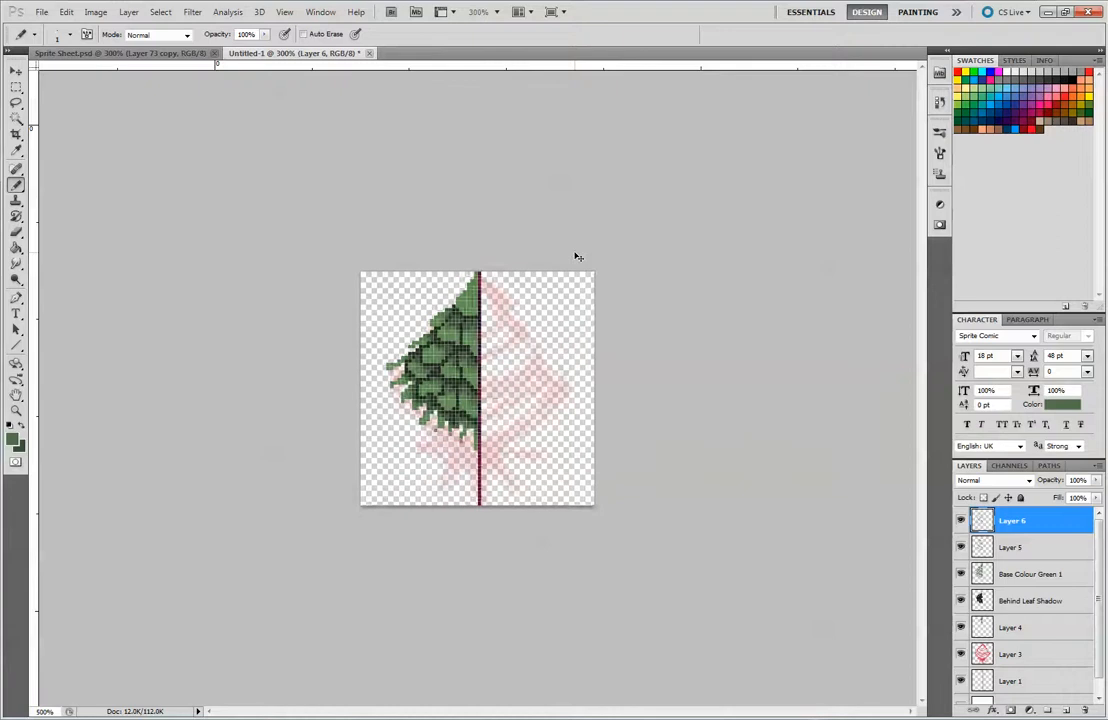
key(ctrl+plus)
key(ctrl+plus)
key(ctrl+plus)
key(ctrl+plus)
key(ctrl+plus)
key(ctrl+plus)
key(ctrl+plus)
key(ctrl+plus)
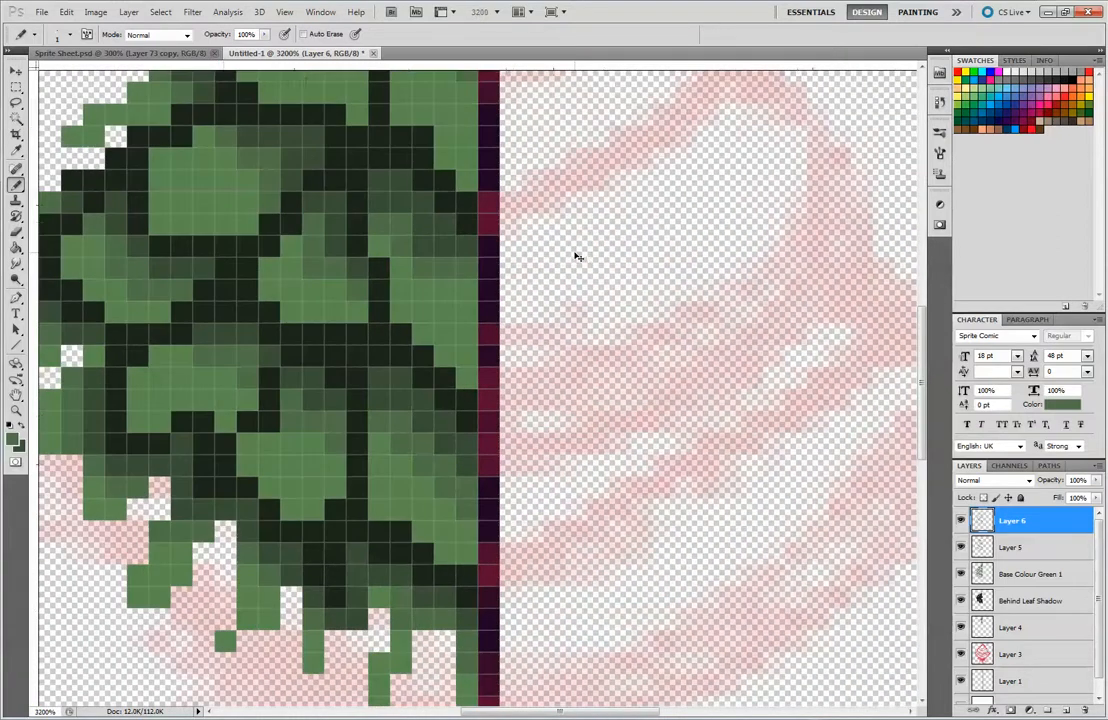
key(ctrl+minus)
key(ctrl+minus)
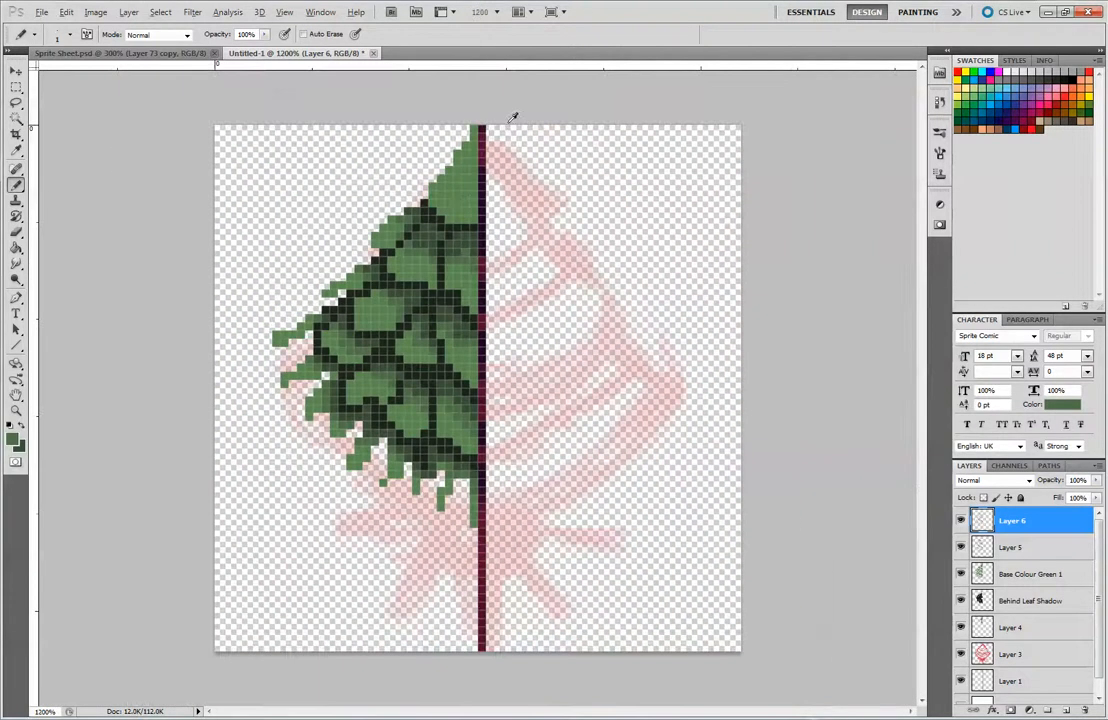
Sample the base leaf green and set the foreground colour to a bright highlight green, #a0fa8e, for the Pencil.
alt+click(463, 196)
click(13, 439)
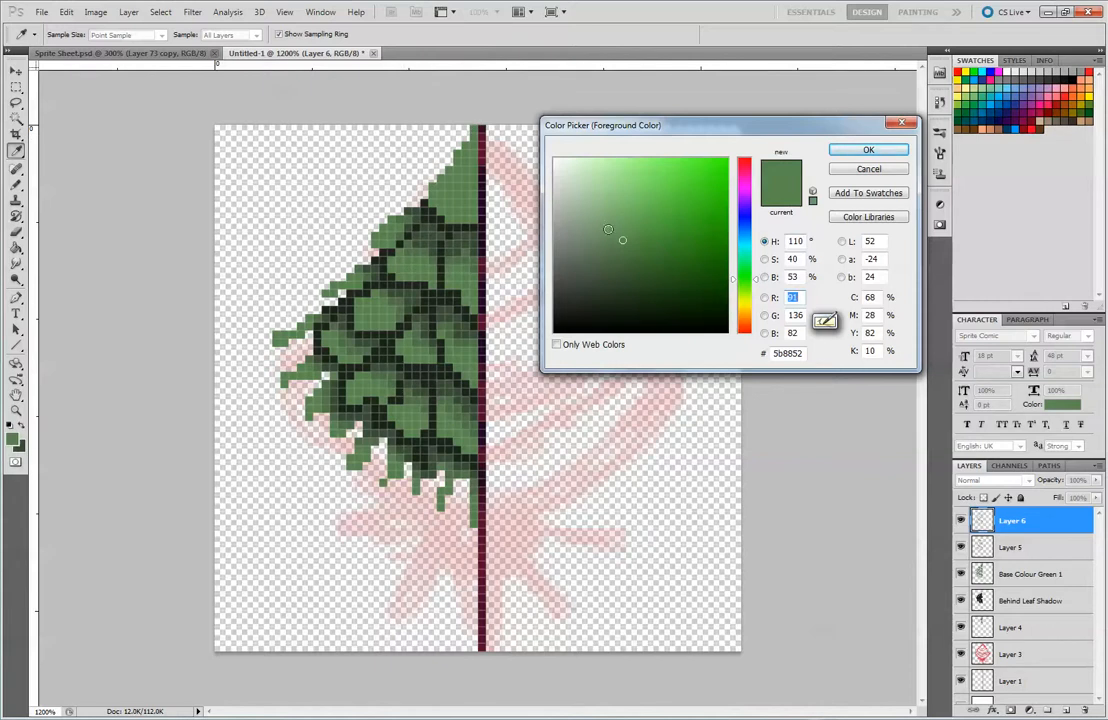
mouse_move(680, 173)
mouse_down()
mouse_move(638, 175)
mouse_move(749, 150)
mouse_up()
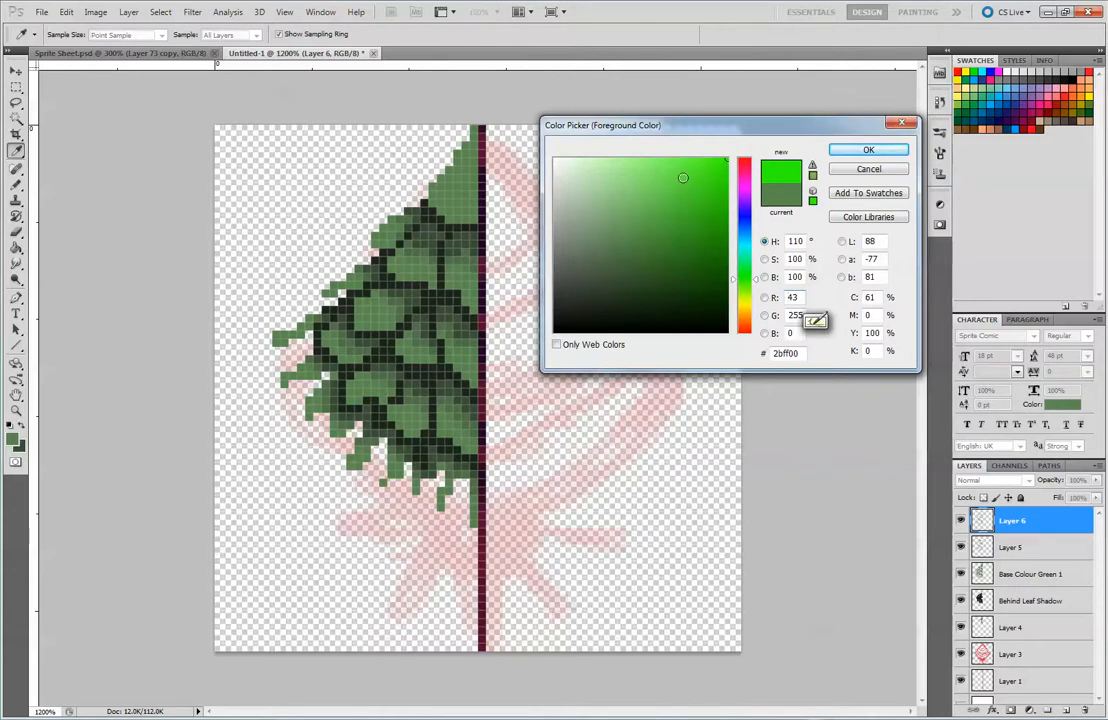
mouse_move(662, 180)
mouse_down()
mouse_move(636, 198)
mouse_move(644, 176)
mouse_move(621, 181)
mouse_move(628, 161)
mouse_up()
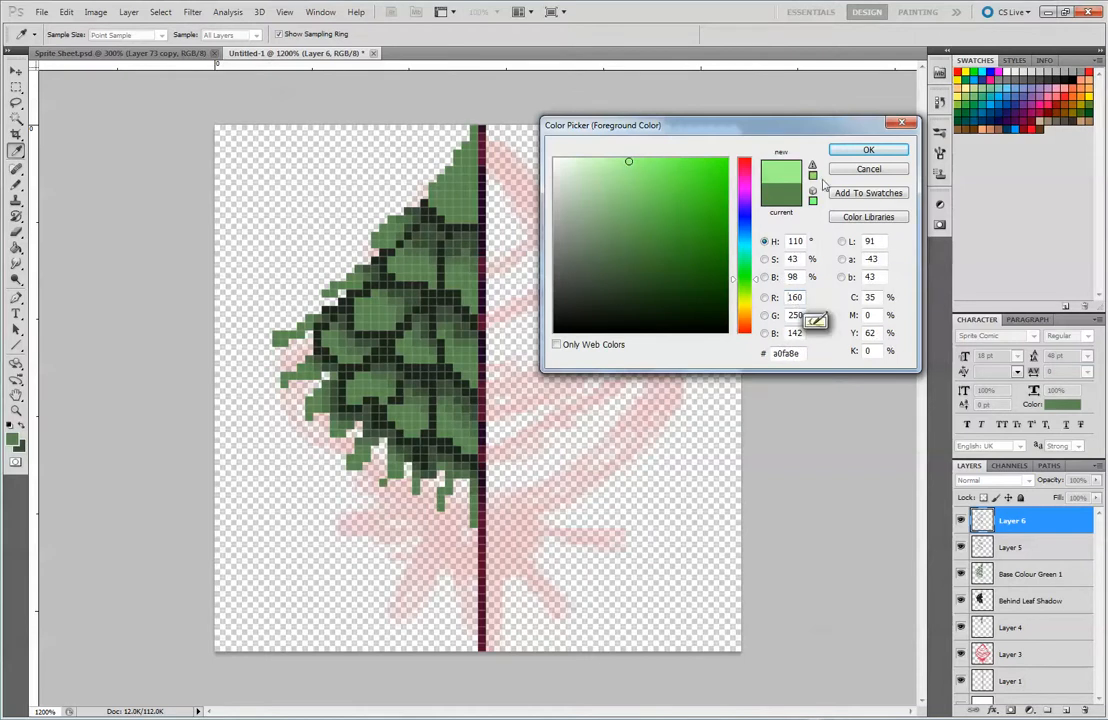
click(866, 155)
key(b)
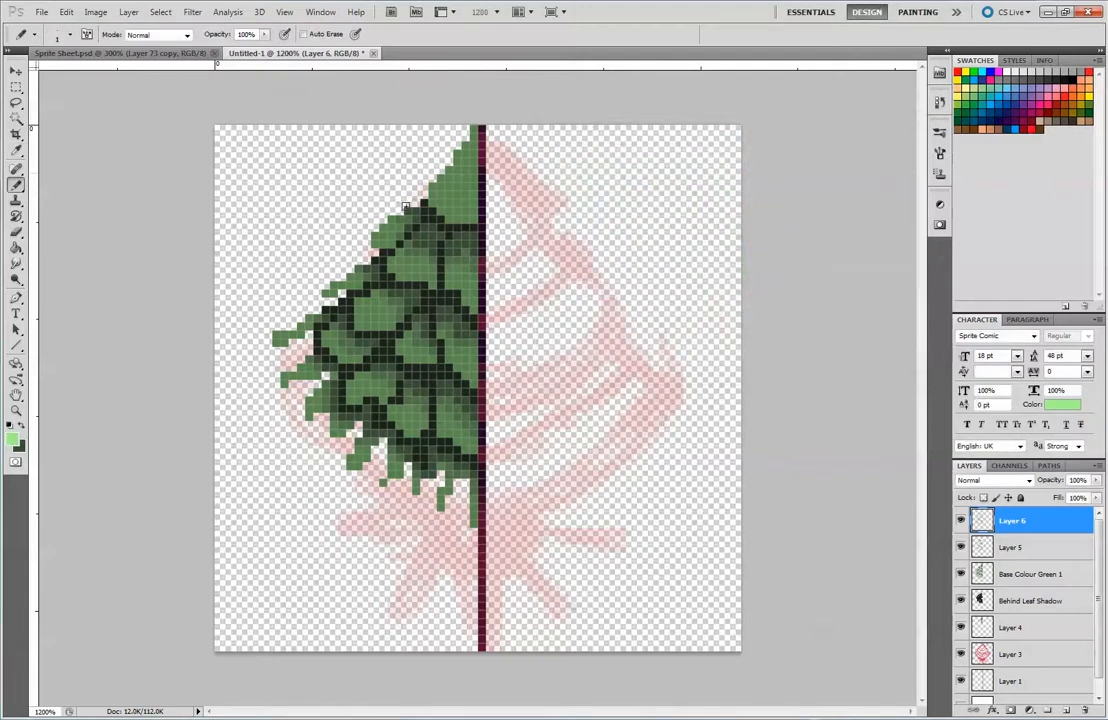
click(381, 243)
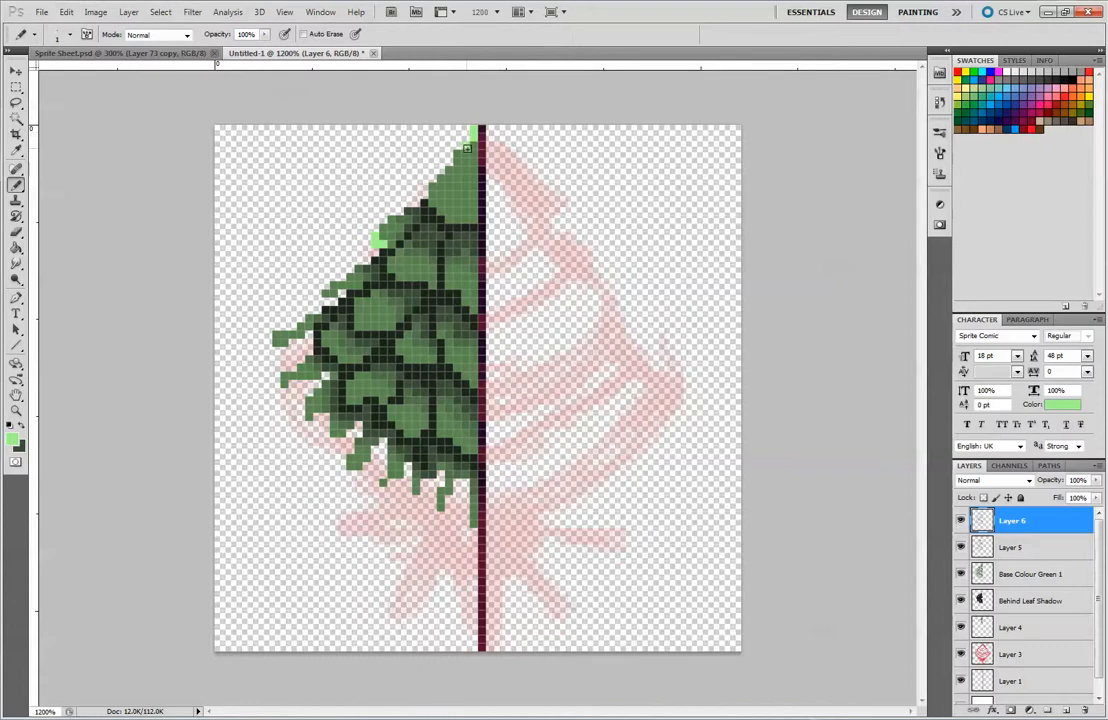
click(437, 208)
key(ctrl+z)
drag(429, 201, 444, 217)
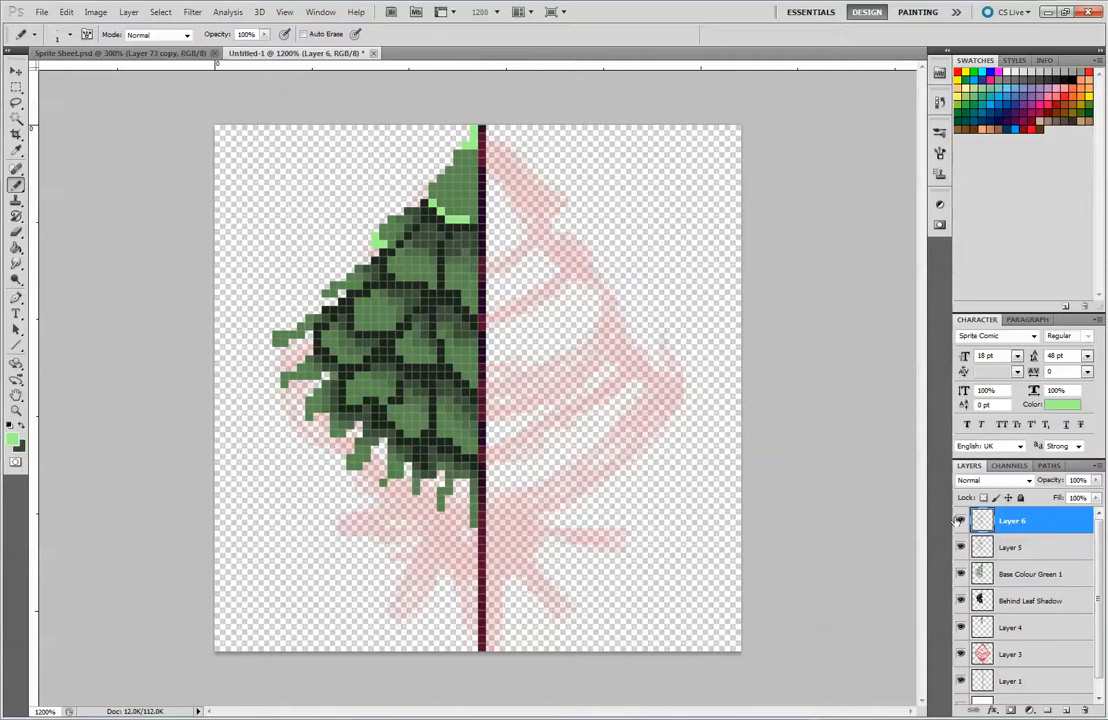
key(ctrl+z)
key(ctrl+z)
key(ctrl+alt+z)
key(ctrl+alt+z)
key(ctrl+alt+z)
key(ctrl+alt+z)
key(ctrl+alt+z)
key(ctrl+alt+z)
key(ctrl+alt+z)
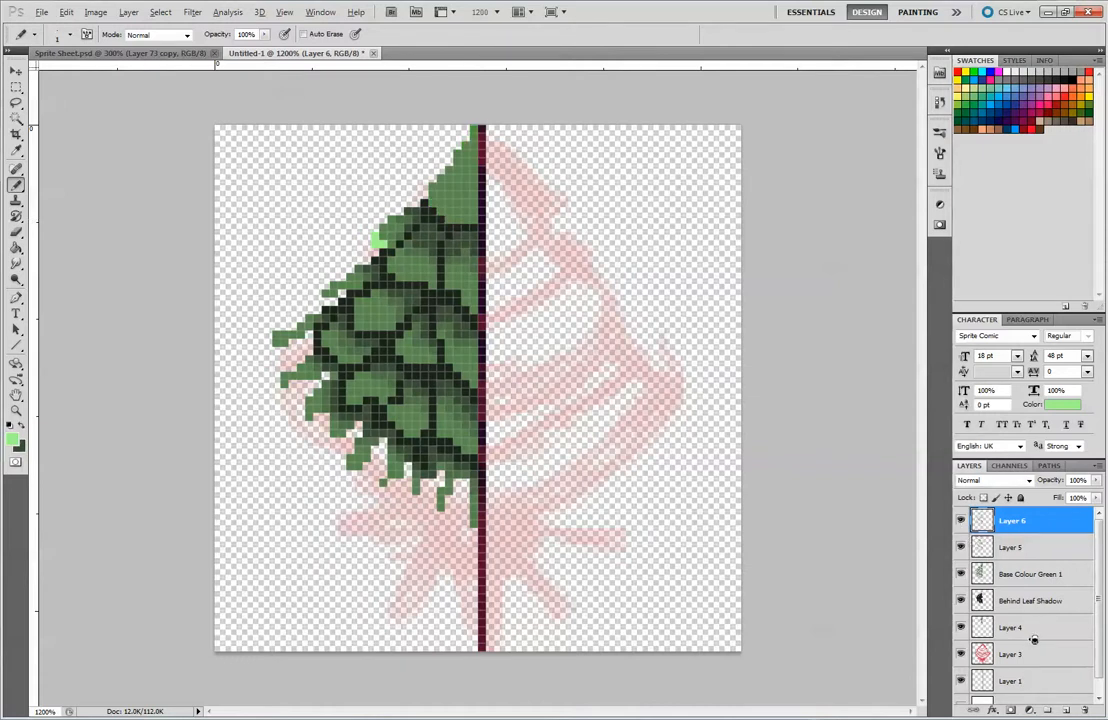
Add a new layer on top and pencil bright green highlights along the lower edges and tips of the leaves.
click(1068, 710)
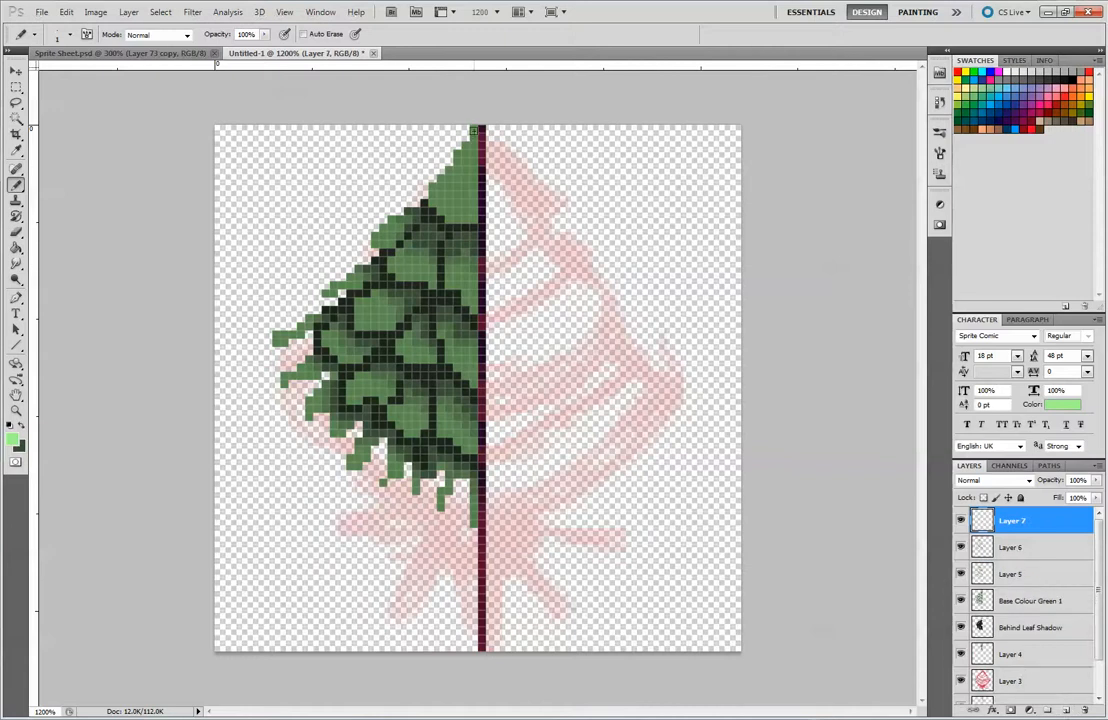
click(473, 138)
drag(440, 212, 455, 219)
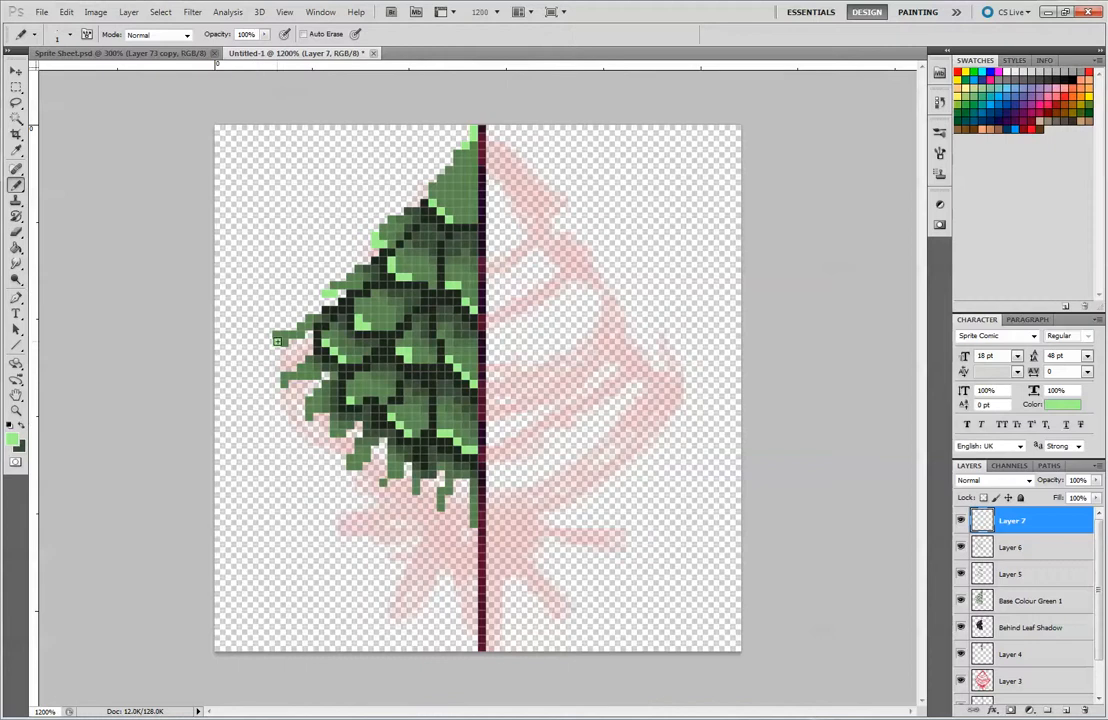
click(286, 383)
drag(309, 419, 309, 411)
click(383, 482)
click(416, 490)
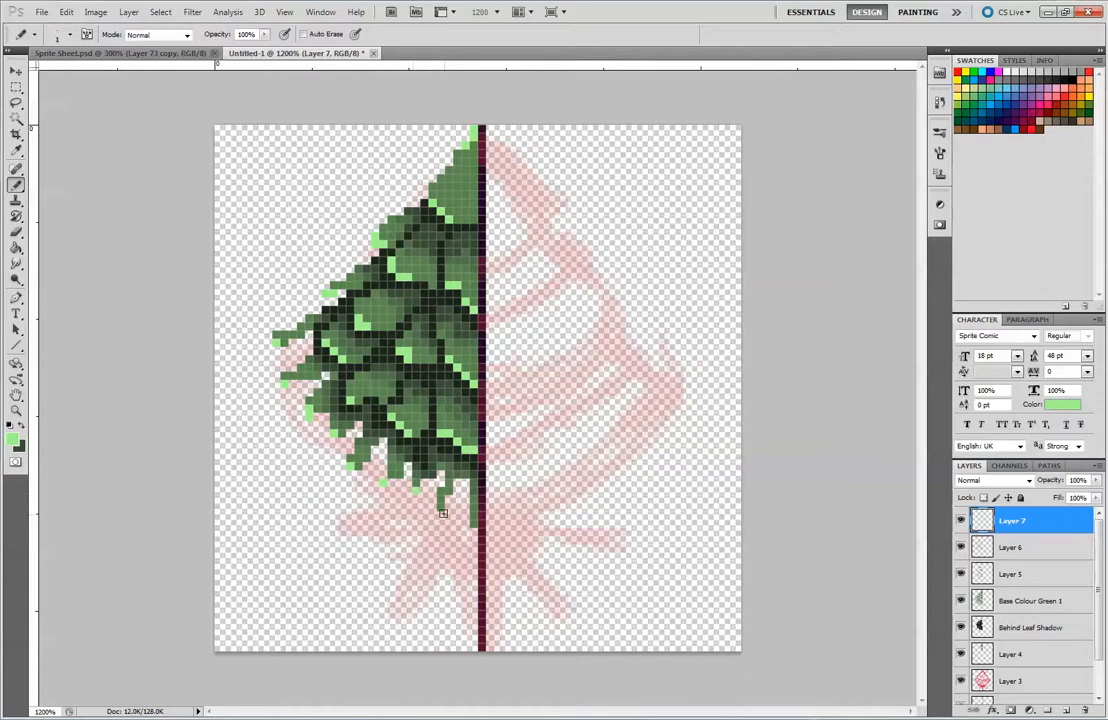
click(473, 523)
Examine the bright leaf highlights reduced to 400% and magnified up to 1600%.
key(ctrl+minus)
key(ctrl+minus)
key(ctrl+minus)
key(ctrl+minus)
key(ctrl+minus)
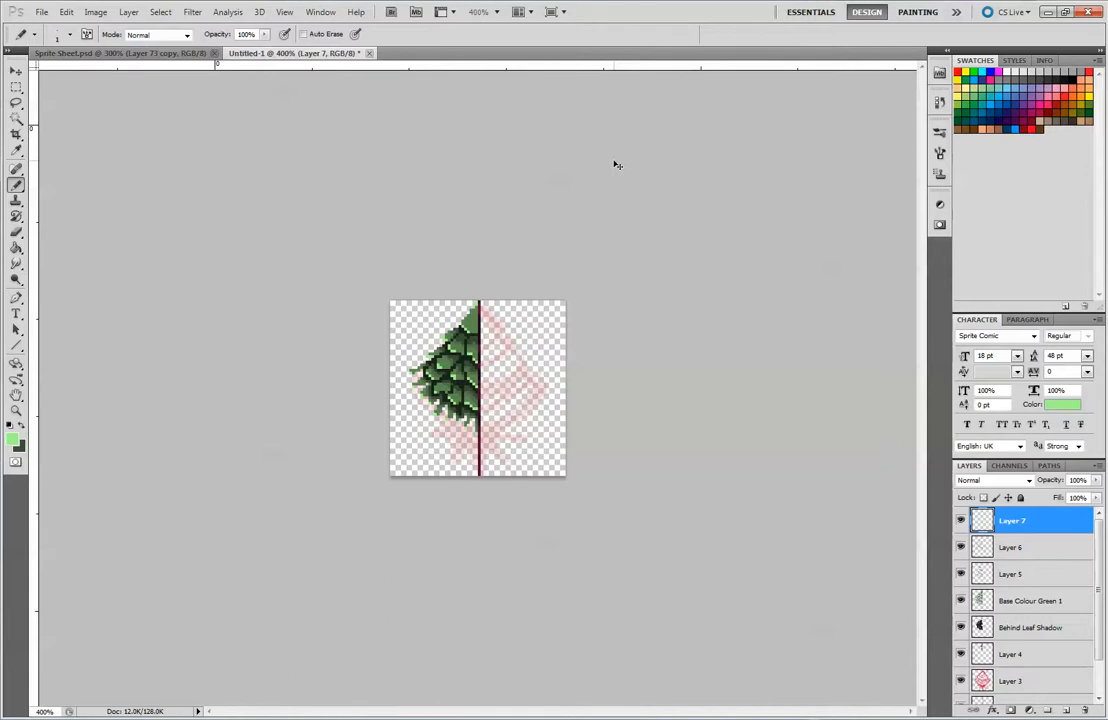
key(ctrl+plus)
key(ctrl+plus)
key(ctrl+plus)
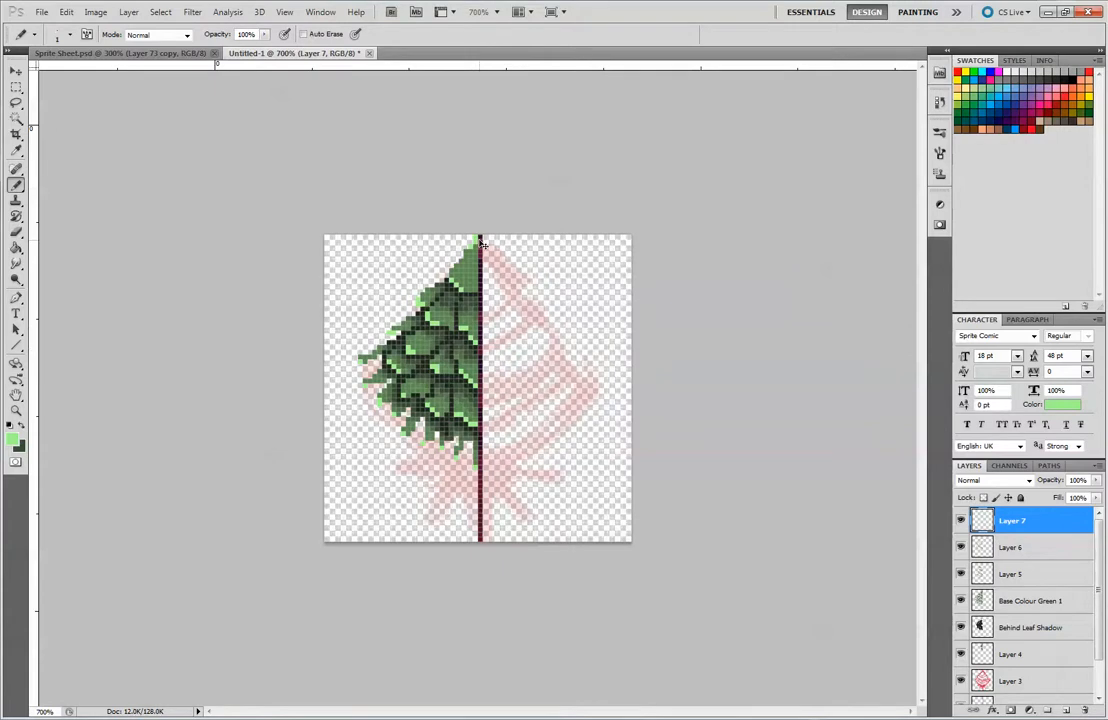
key(ctrl+plus)
key(ctrl+plus)
key(ctrl+plus)
key(ctrl+plus)
key(ctrl+plus)
scroll(481, 243, down, 1)
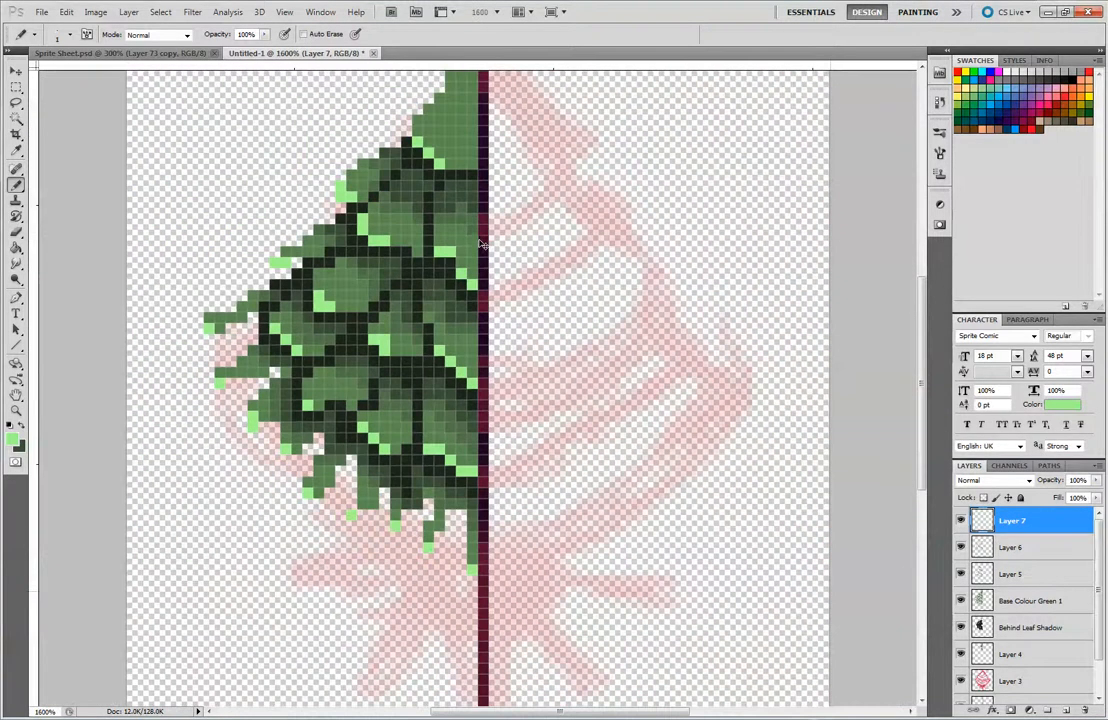
Sample the base leaf green and set the foreground colour to a softer transition green, #87c87a.
click(13, 439)
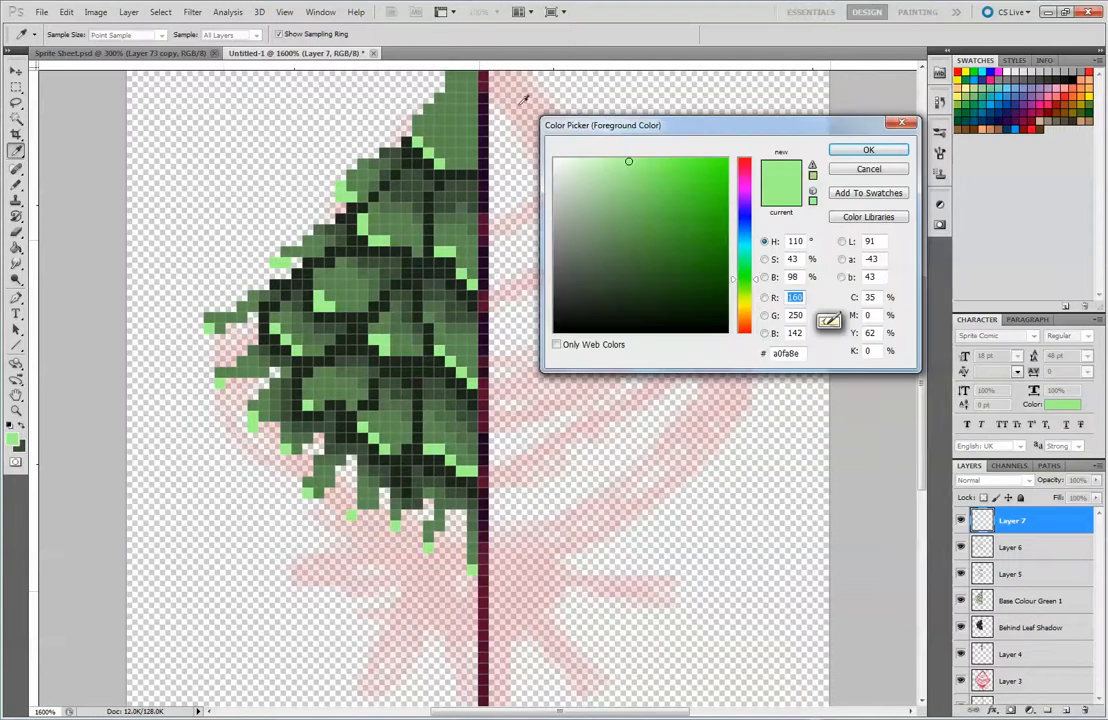
click(463, 125)
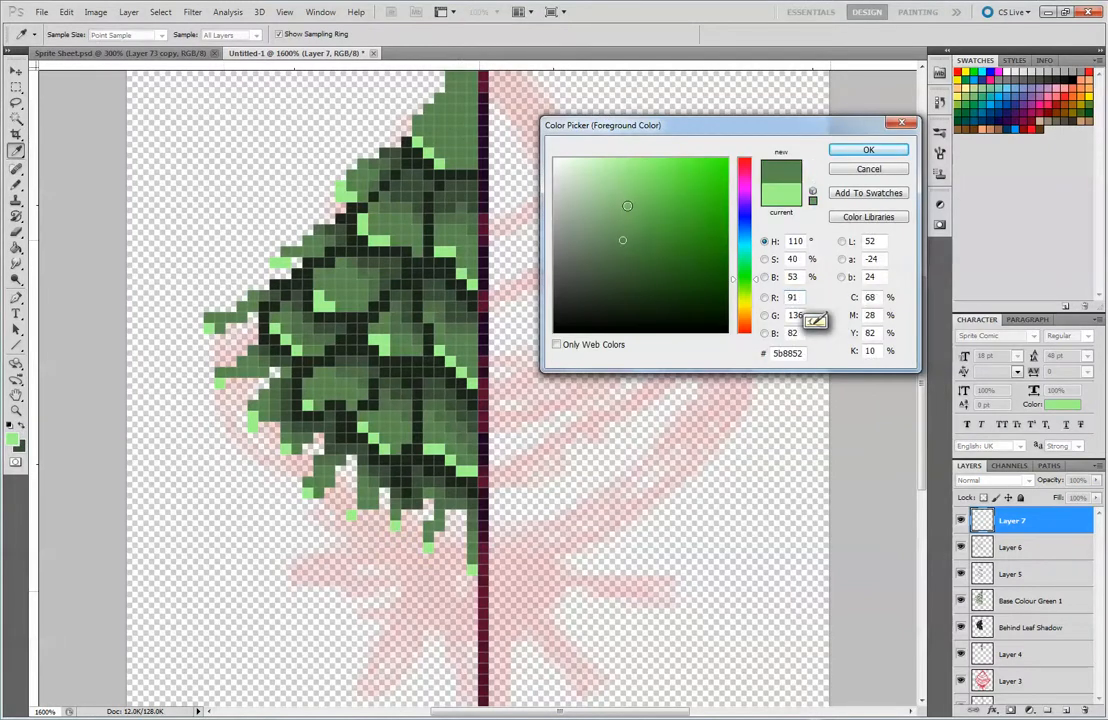
drag(623, 186, 624, 195)
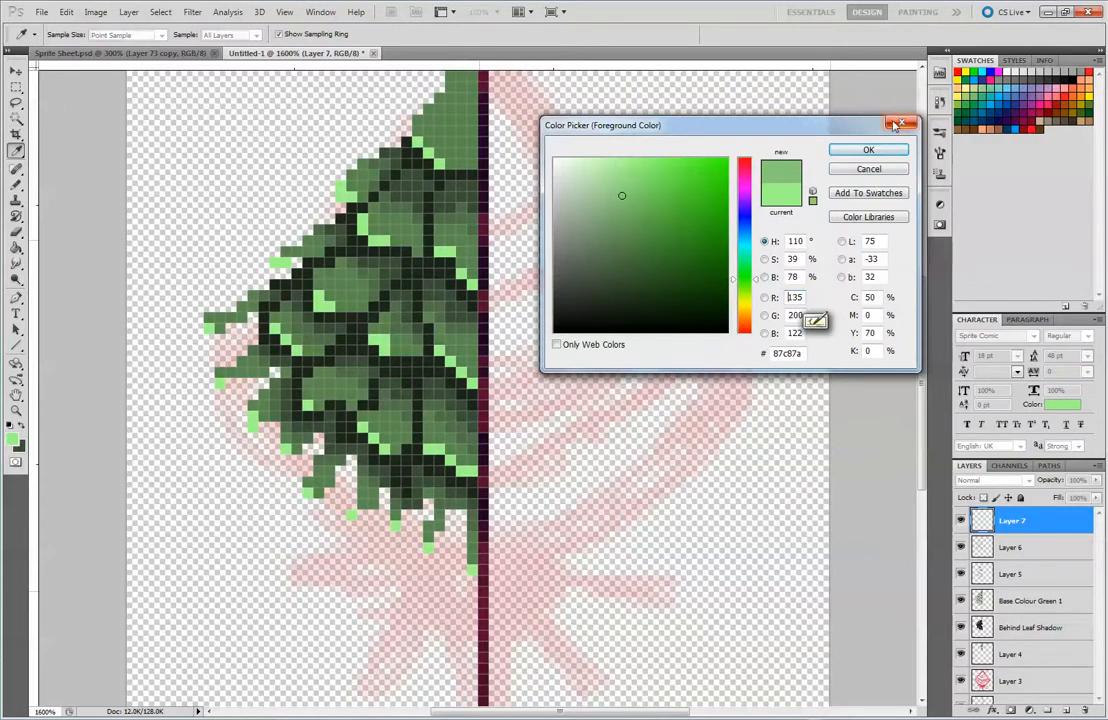
click(868, 150)
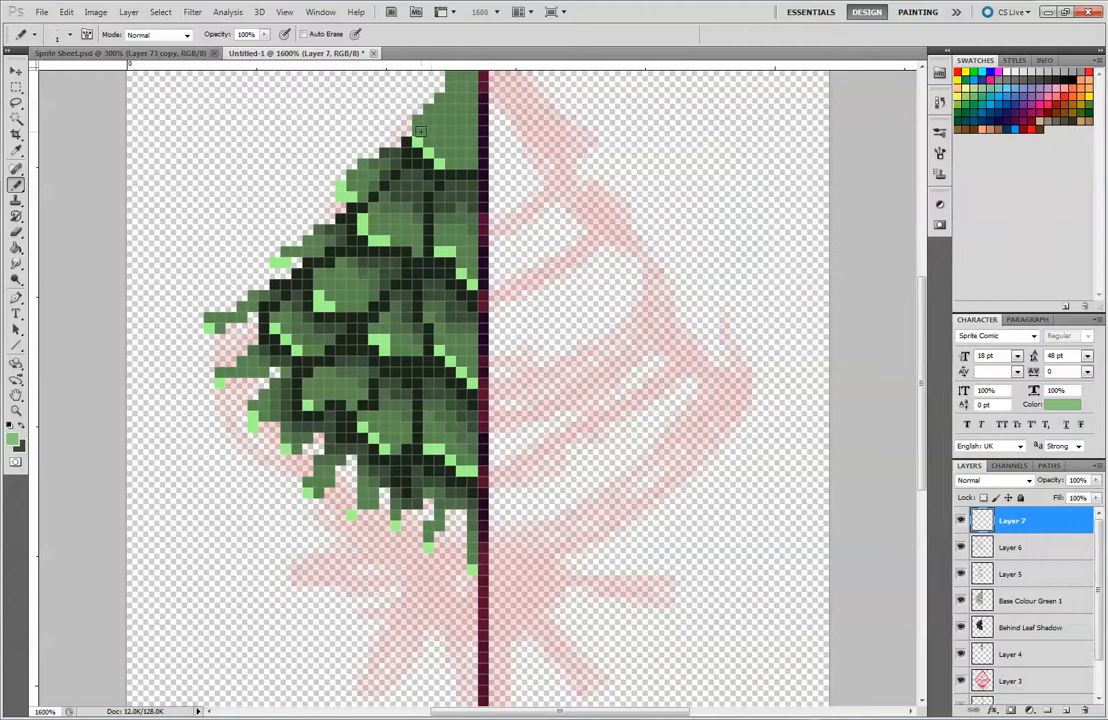
Add a new layer on top and pencil soft green transition pixels between the bright highlights and the base green on the leaves.
click(1067, 710)
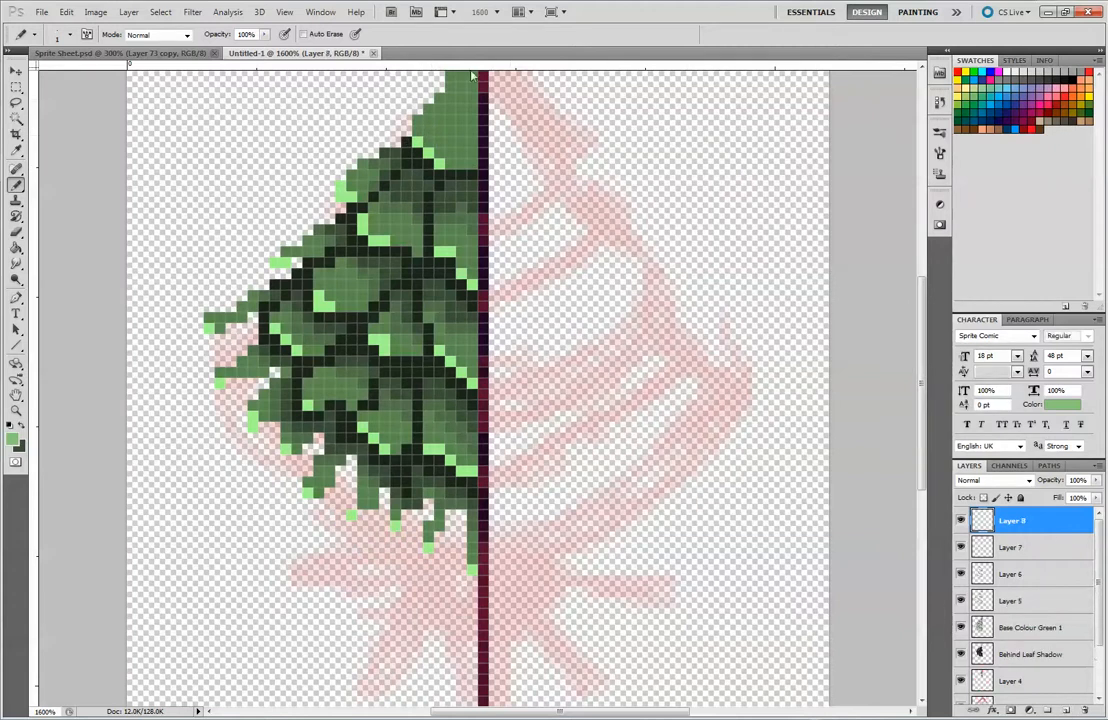
click(462, 163)
drag(548, 132, 544, 167)
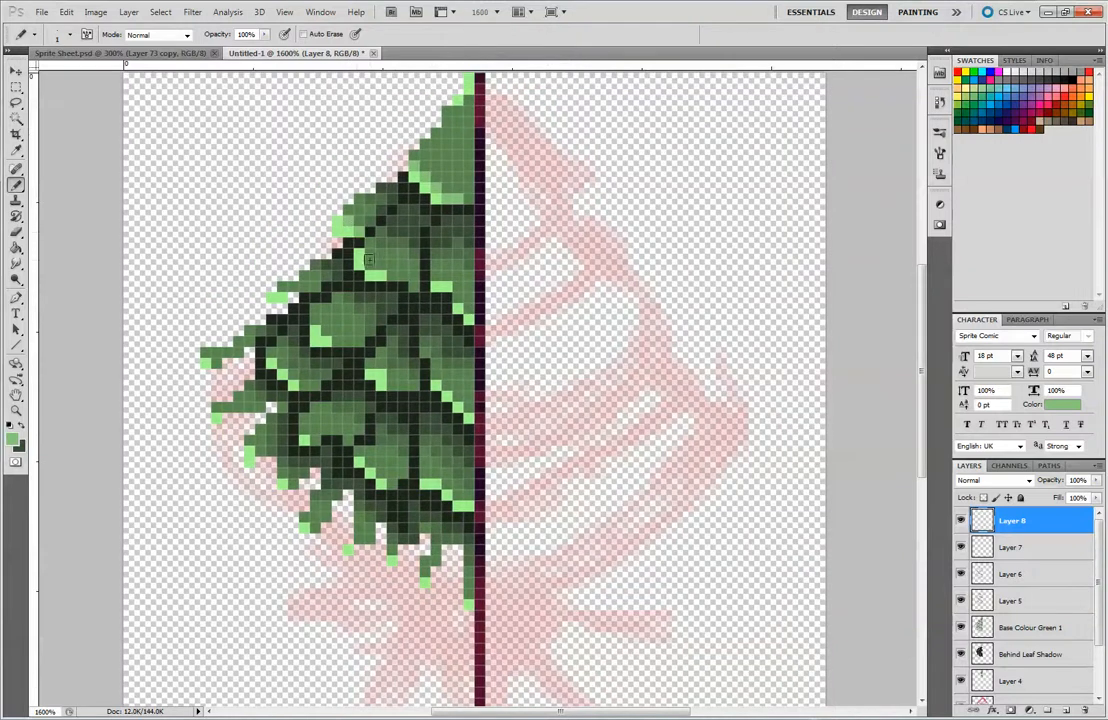
drag(369, 260, 457, 286)
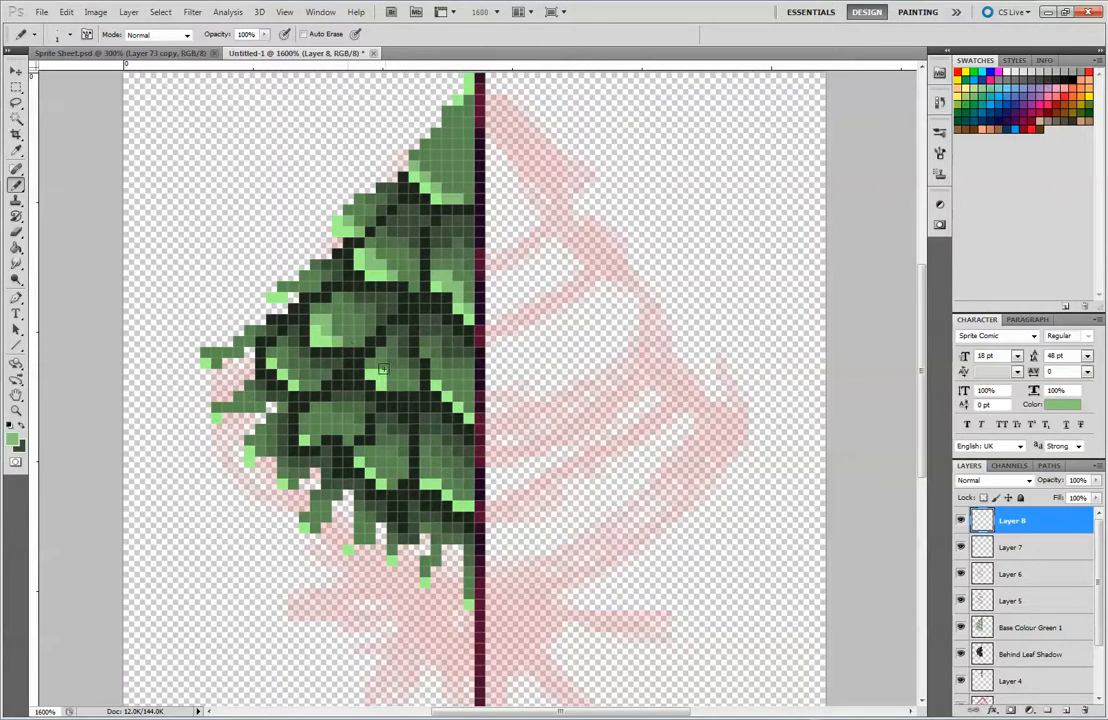
drag(382, 368, 392, 379)
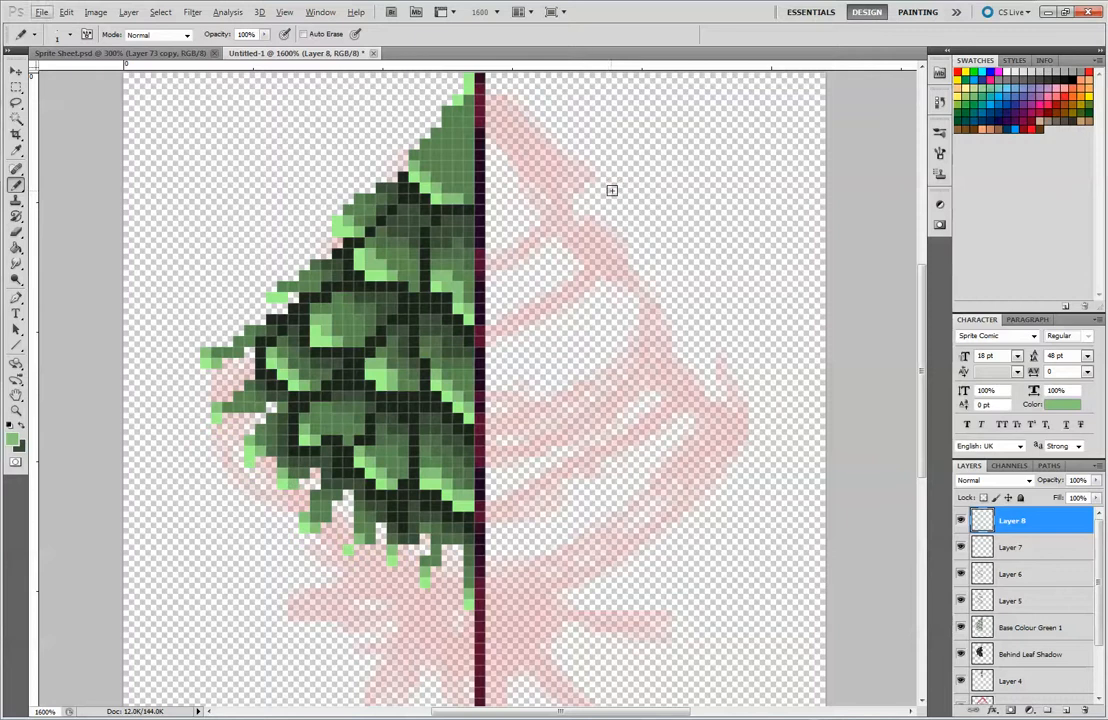
Examine the blended leaf highlights at sizes from 200% to 1200%.
drag(614, 178, 617, 260)
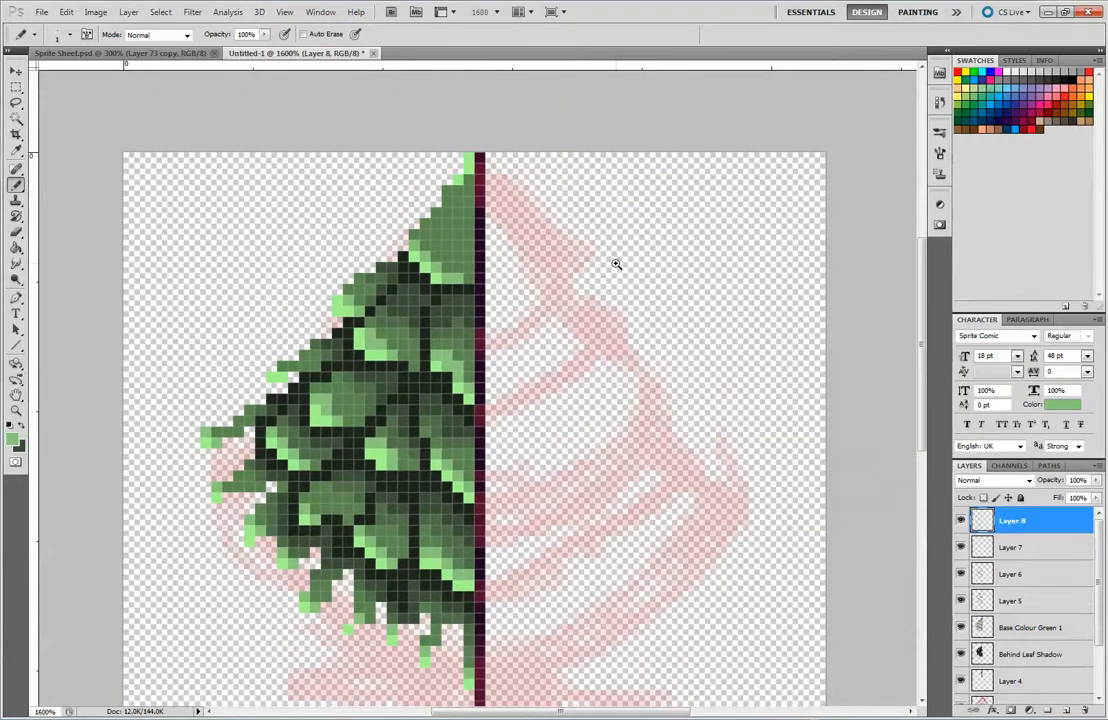
key(ctrl+minus)
key(ctrl+minus)
key(ctrl+minus)
key(ctrl+minus)
key(ctrl+minus)
key(ctrl+minus)
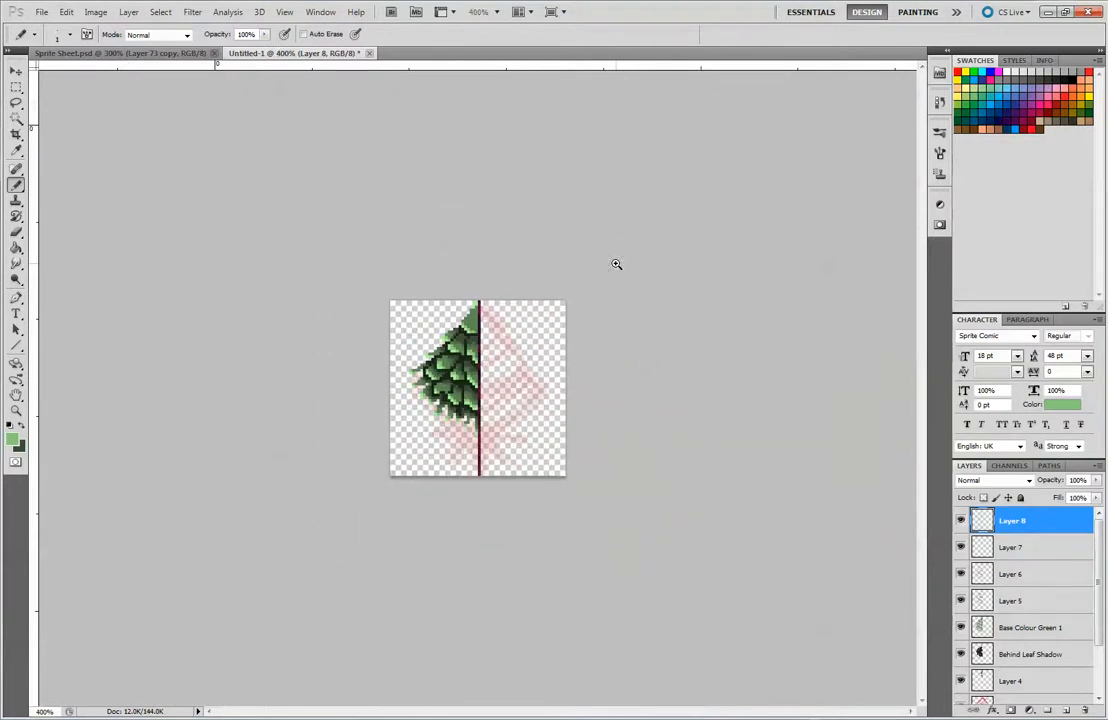
key(ctrl+minus)
key(ctrl+minus)
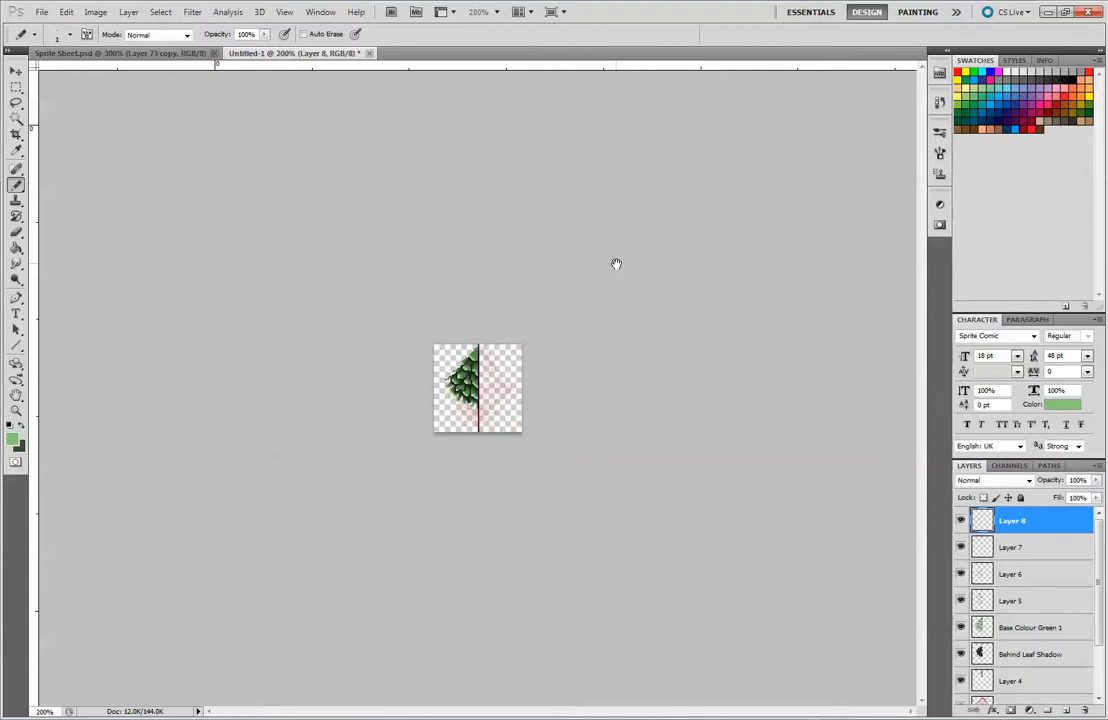
click(616, 263)
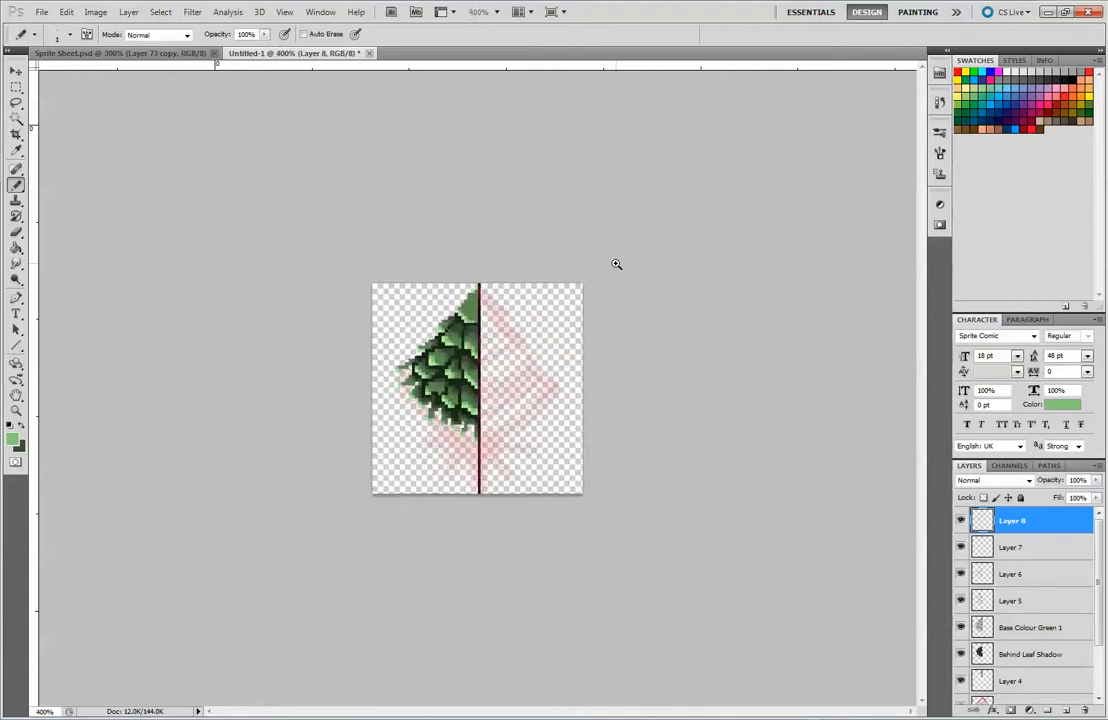
click(616, 263)
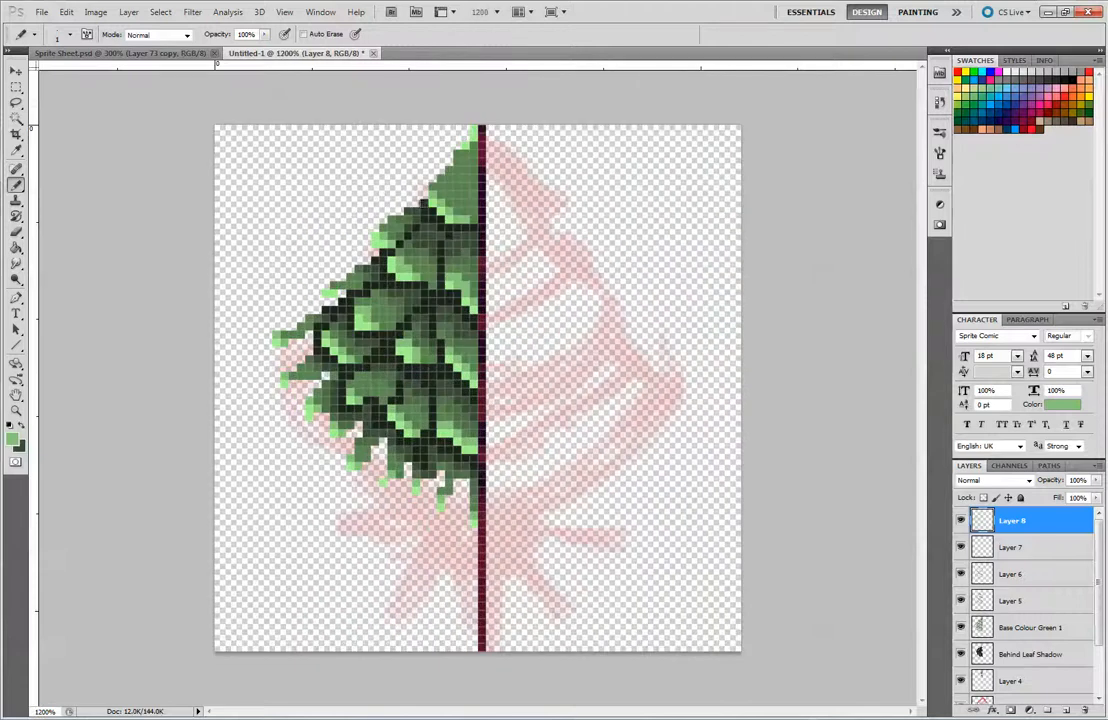
Sample the mid-green leaf shading and toggle the base colour and shading layers' visibility to identify which layer holds it.
key(alt)
alt+click(428, 247)
click(960, 627)
click(960, 628)
click(960, 628)
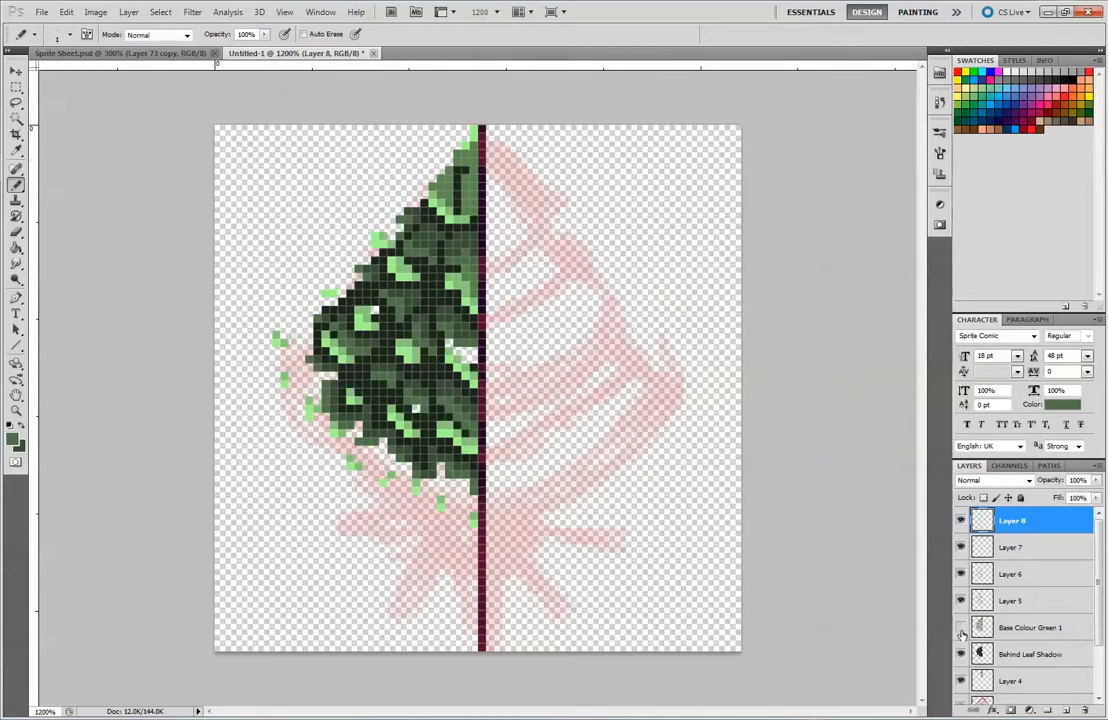
click(960, 628)
click(960, 601)
click(960, 601)
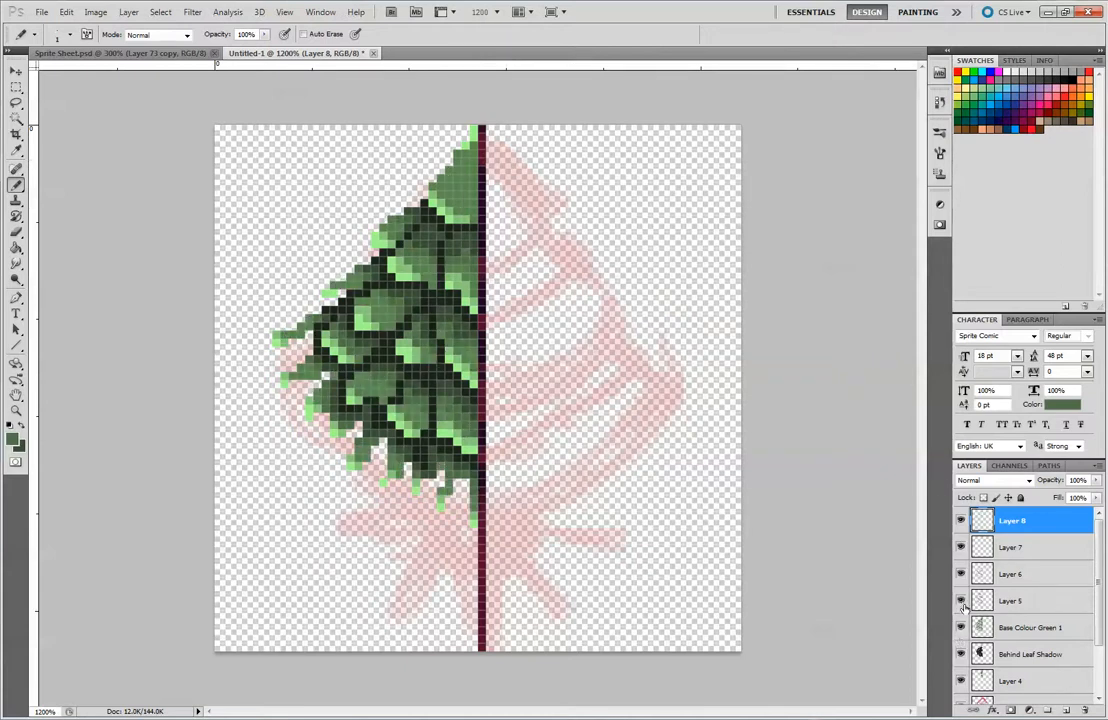
click(960, 590)
click(960, 590)
Pencil mid-green shading onto the topmost leaf on Layer 6, and make Layer 8 active again.
click(1012, 574)
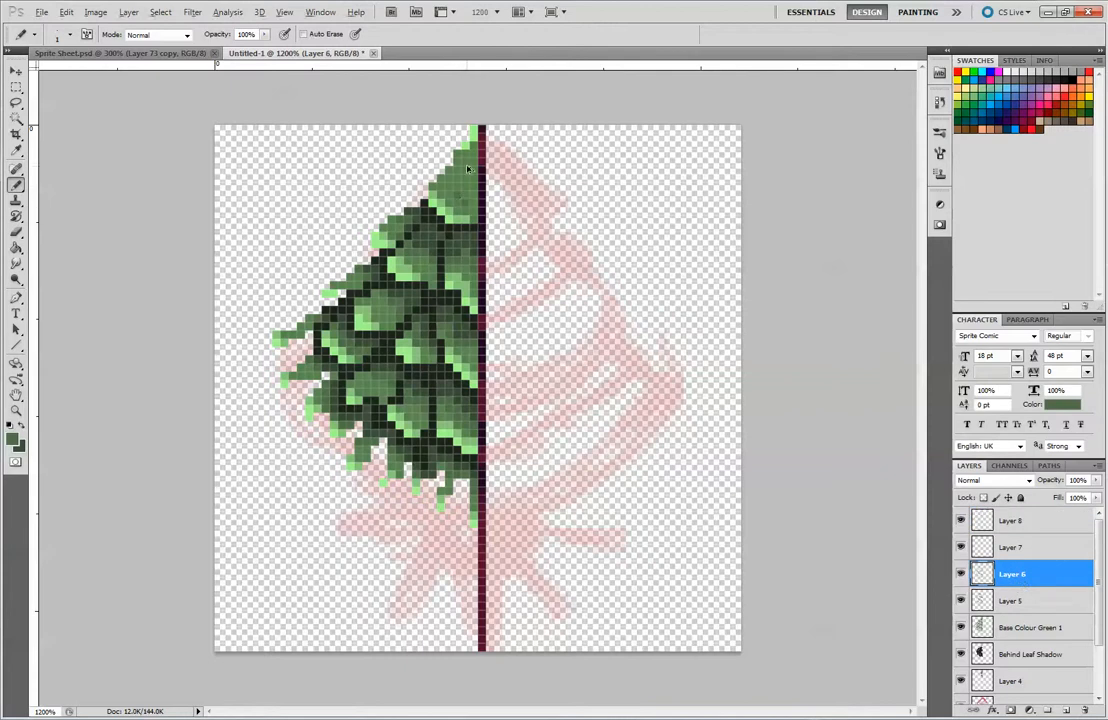
key(alt+bracketright)
key(alt+bracketright)
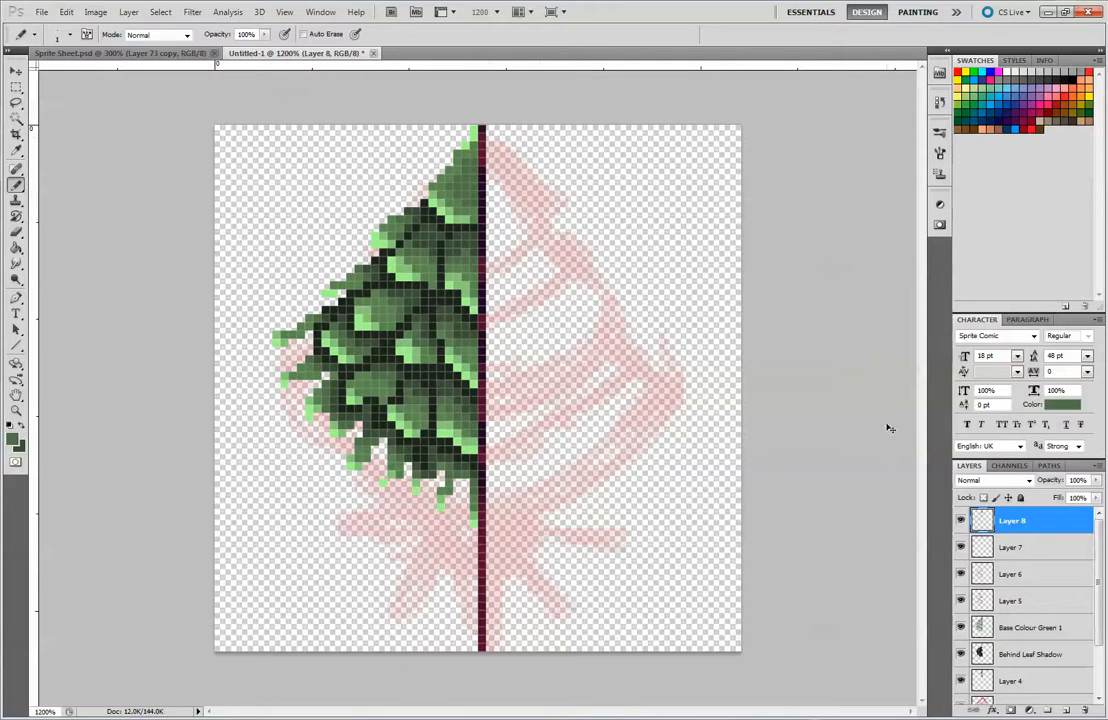
Examine the shaded and highlighted plant half at 300%.
key(ctrl+minus)
key(ctrl+minus)
key(ctrl+minus)
key(ctrl+minus)
key(ctrl+minus)
key(ctrl+minus)
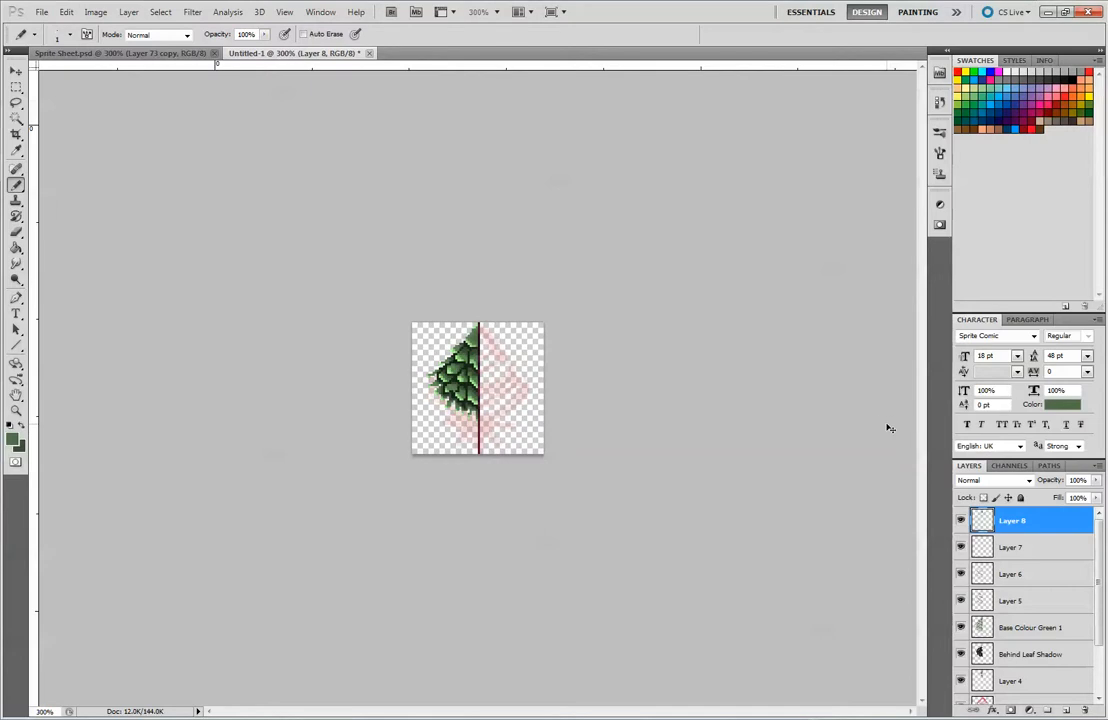
double_click(1014, 601)
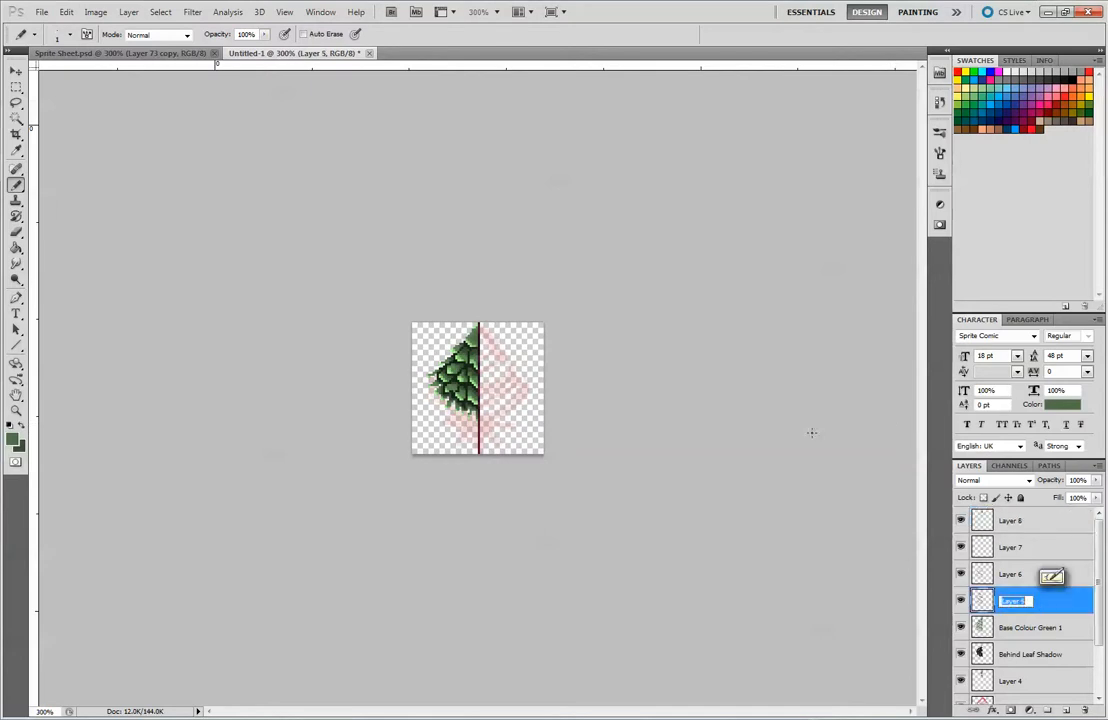
click(966, 600)
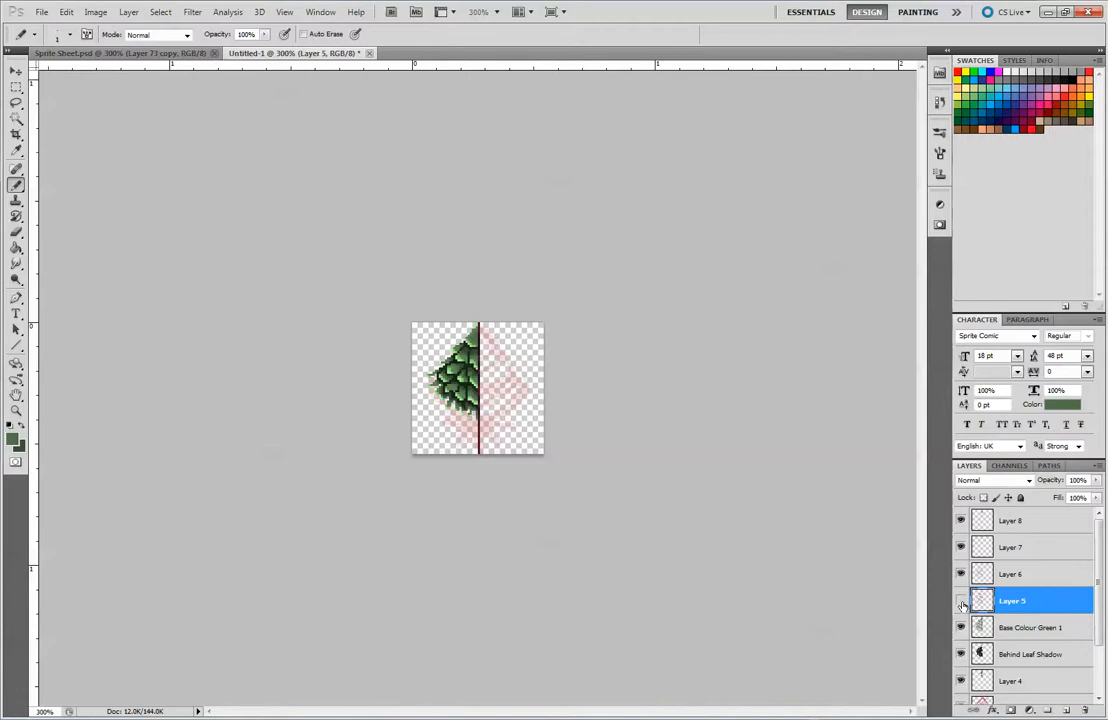
double_click(984, 600)
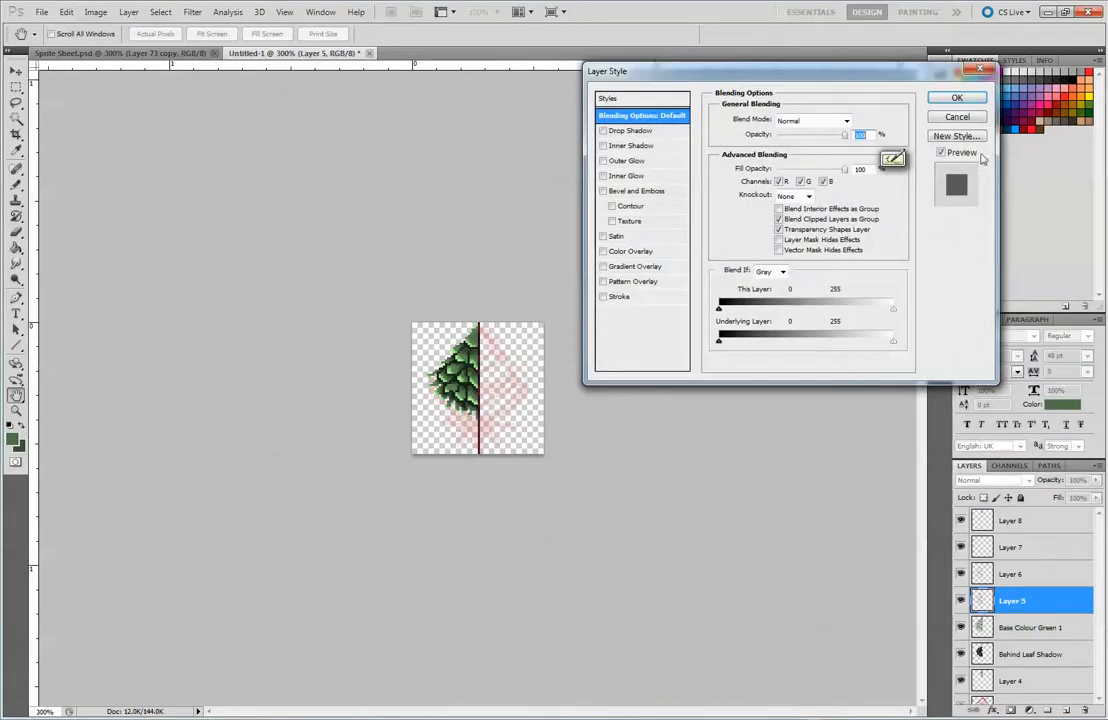
click(963, 118)
Rename Layer 5, directly above the base colour layer, as "Keaf Shadow 1".
double_click(1012, 601)
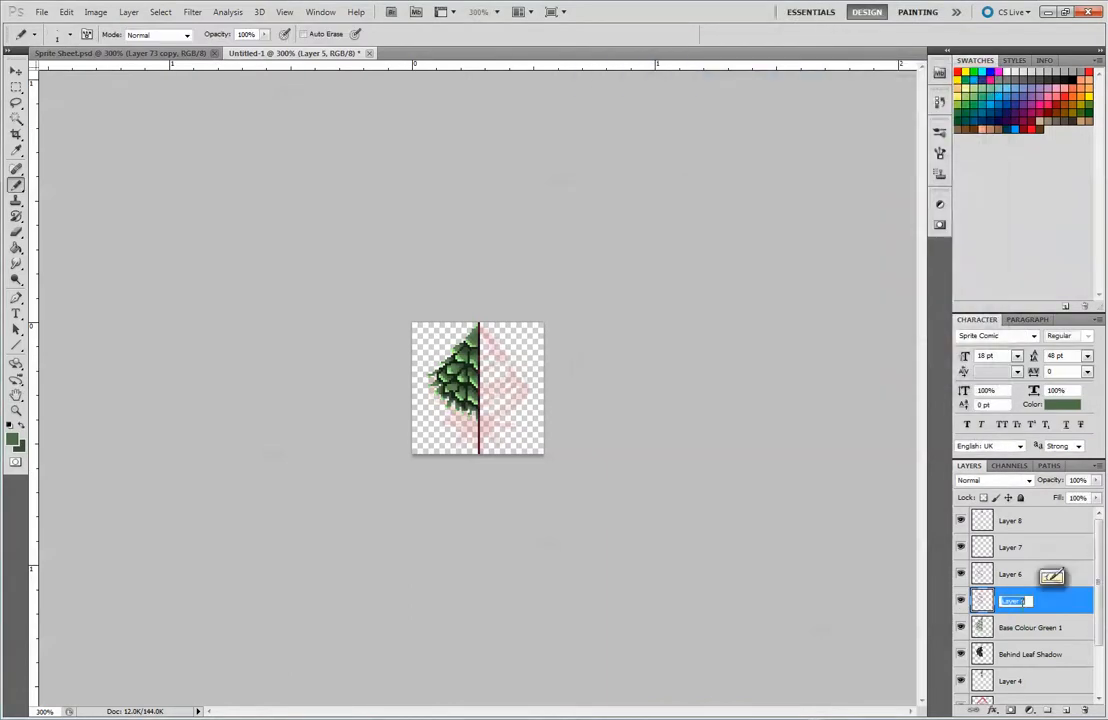
text(N)
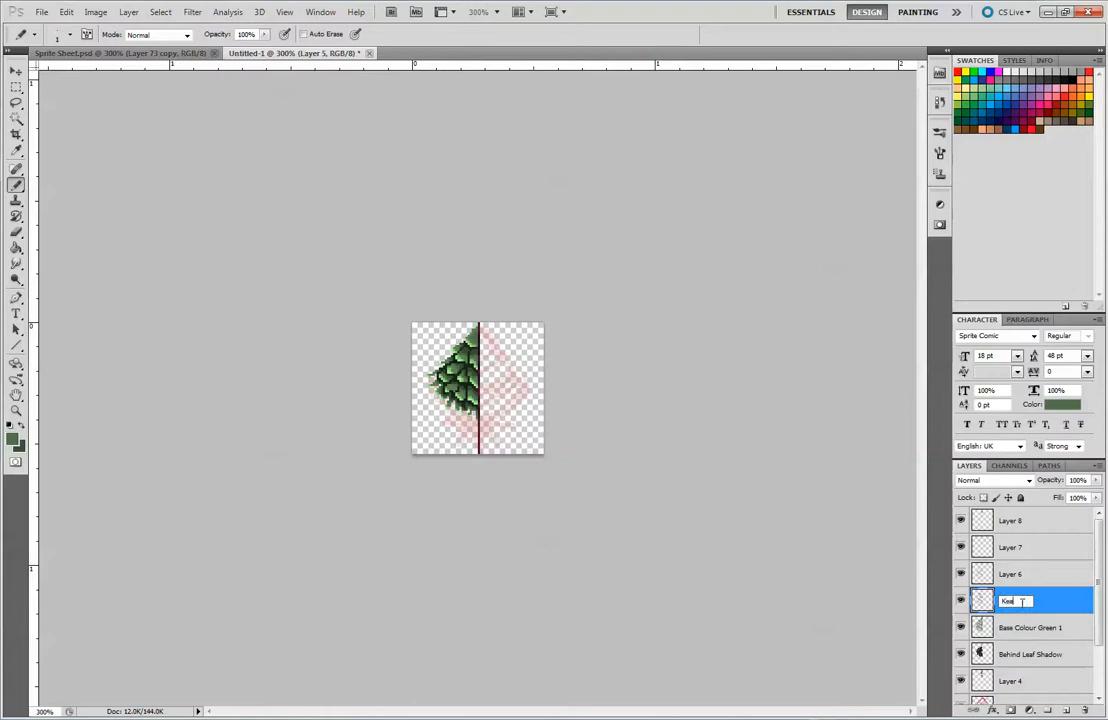
text(eaf Shadow 1)
key(Return)
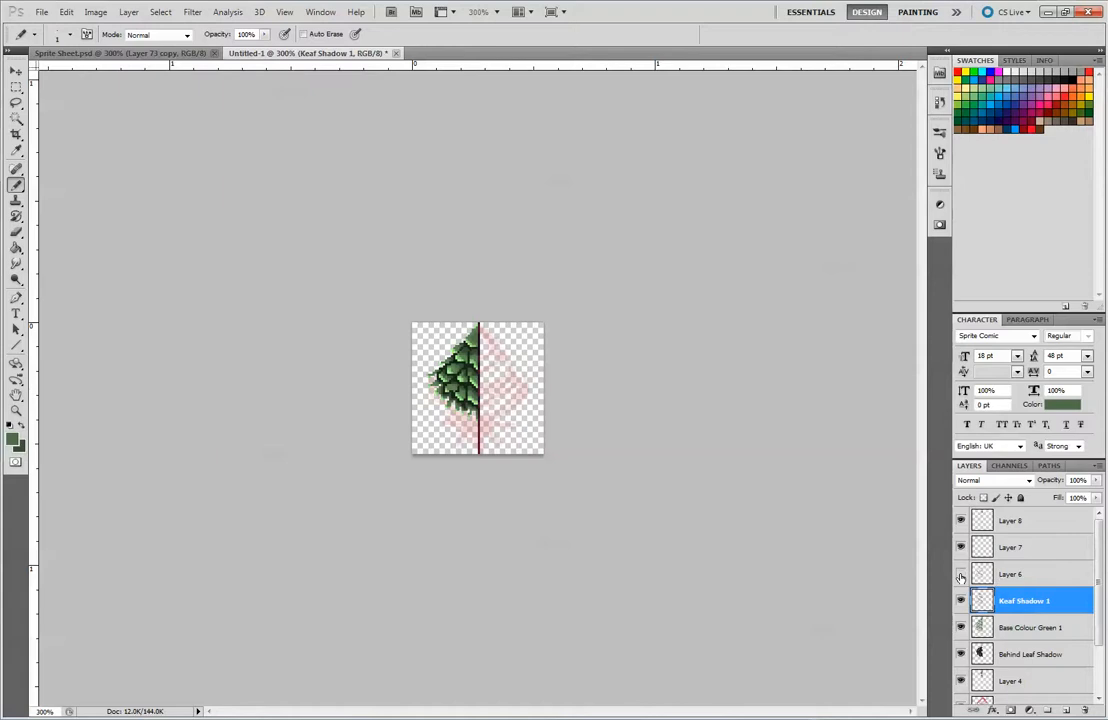
Rename Layer 6, the second shading layer, as "Leaf Shadow 2".
double_click(1010, 574)
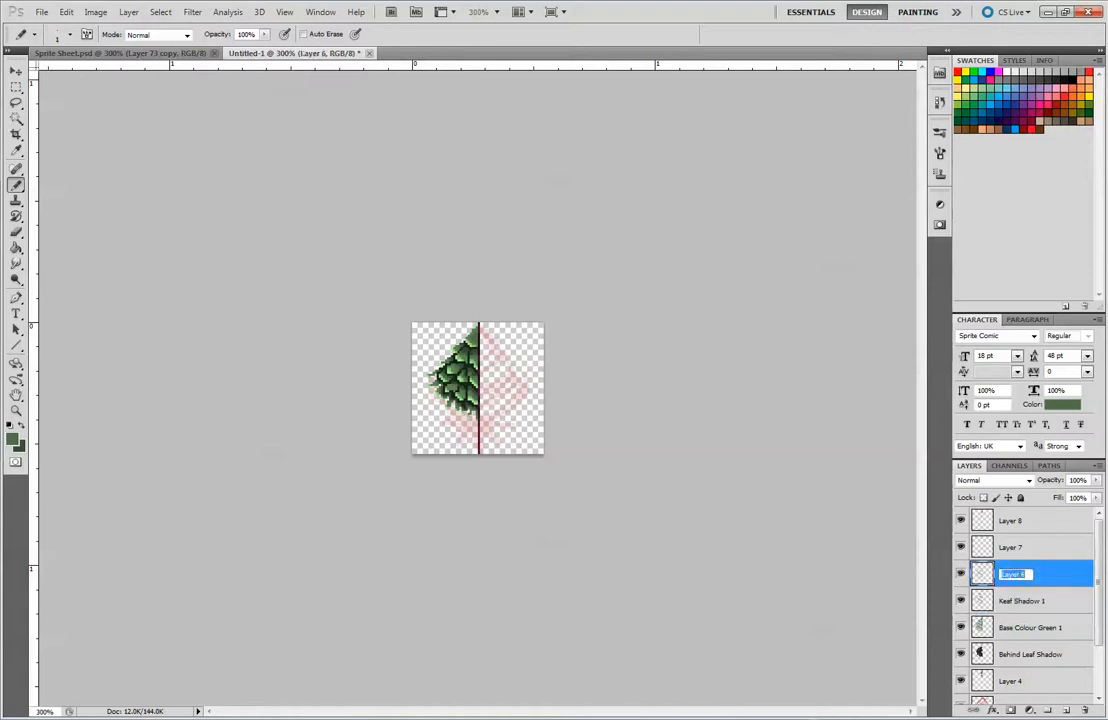
text(Leaf Shadow 2)
key(Return)
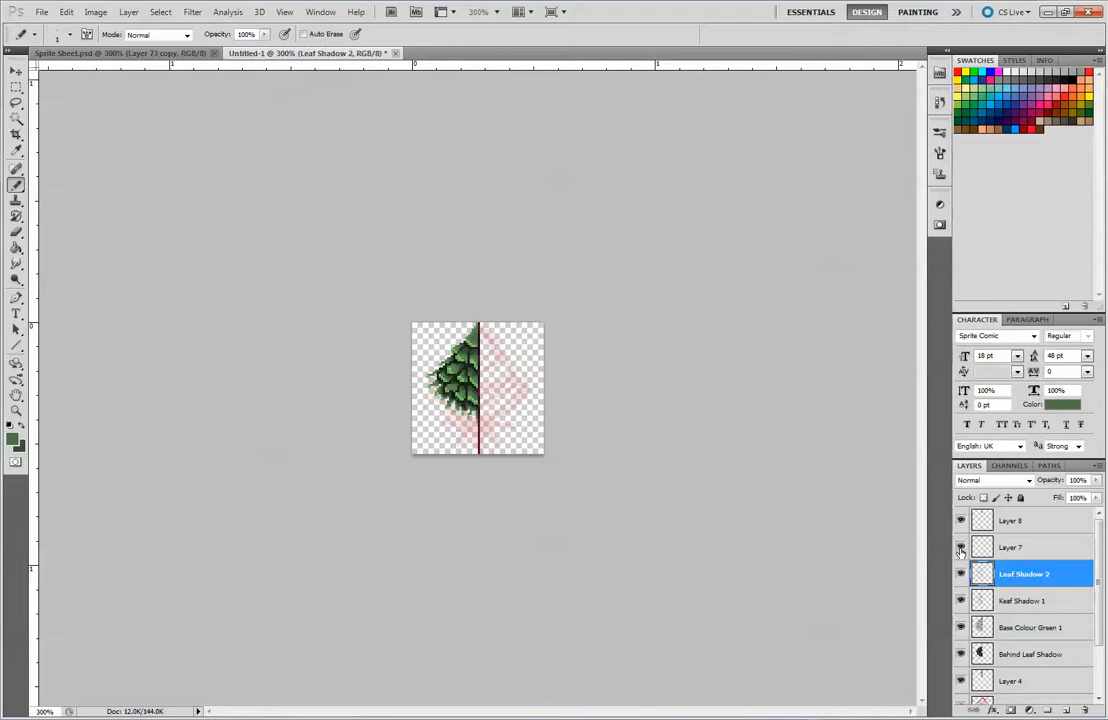
Move Layer 8 beneath Layer 7 in the layer stack and rename it as "Leaf 2".
click(1039, 521)
drag(1039, 521, 1033, 556)
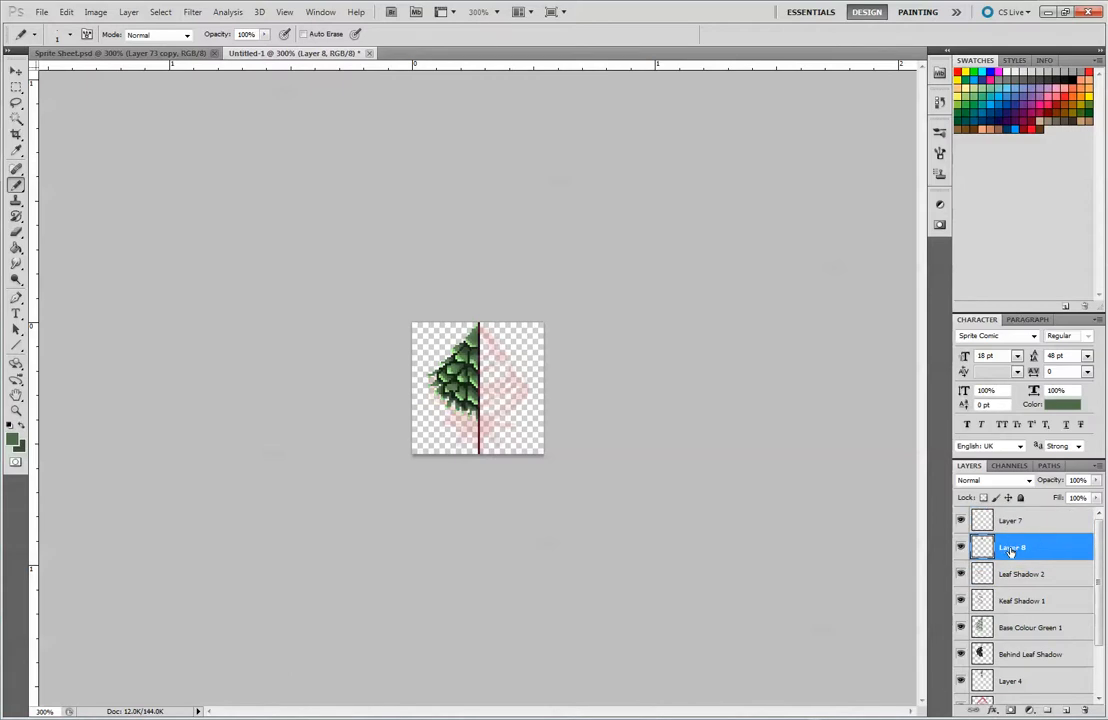
double_click(1016, 547)
text(Leaf 2)
key(Return)
Move the Leaf 2 layer above Layer 7 in the stack and rename it as "Leaf light 2".
drag(1036, 545, 1030, 518)
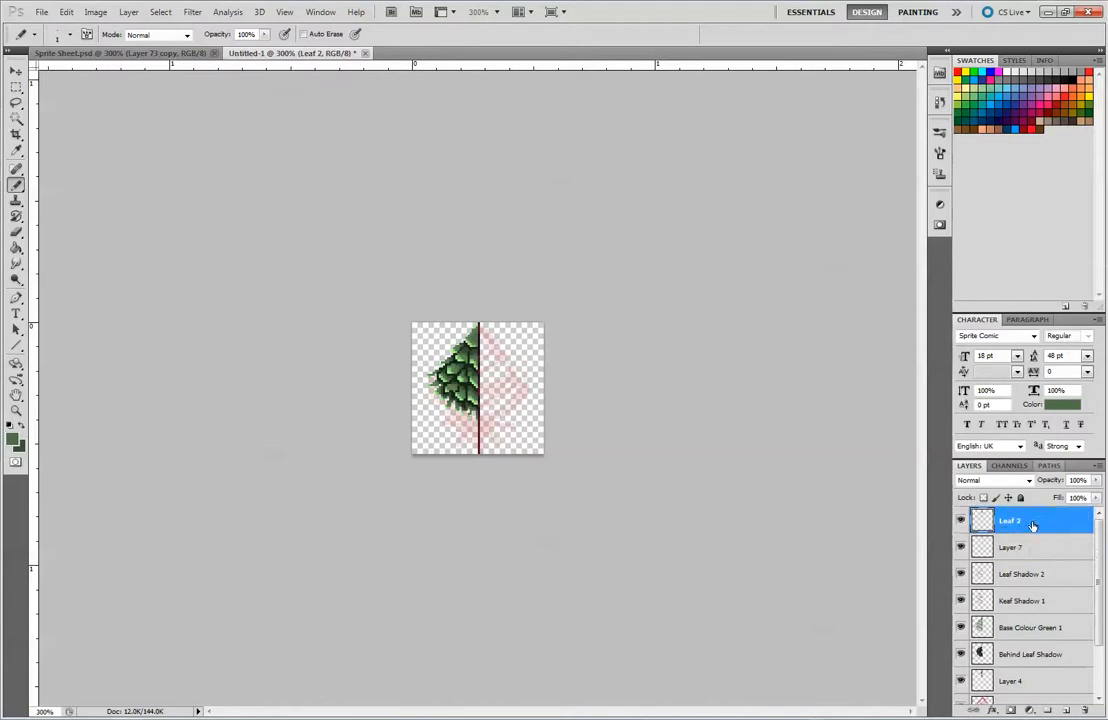
double_click(1012, 520)
click(1016, 521)
text(light)
key(Return)
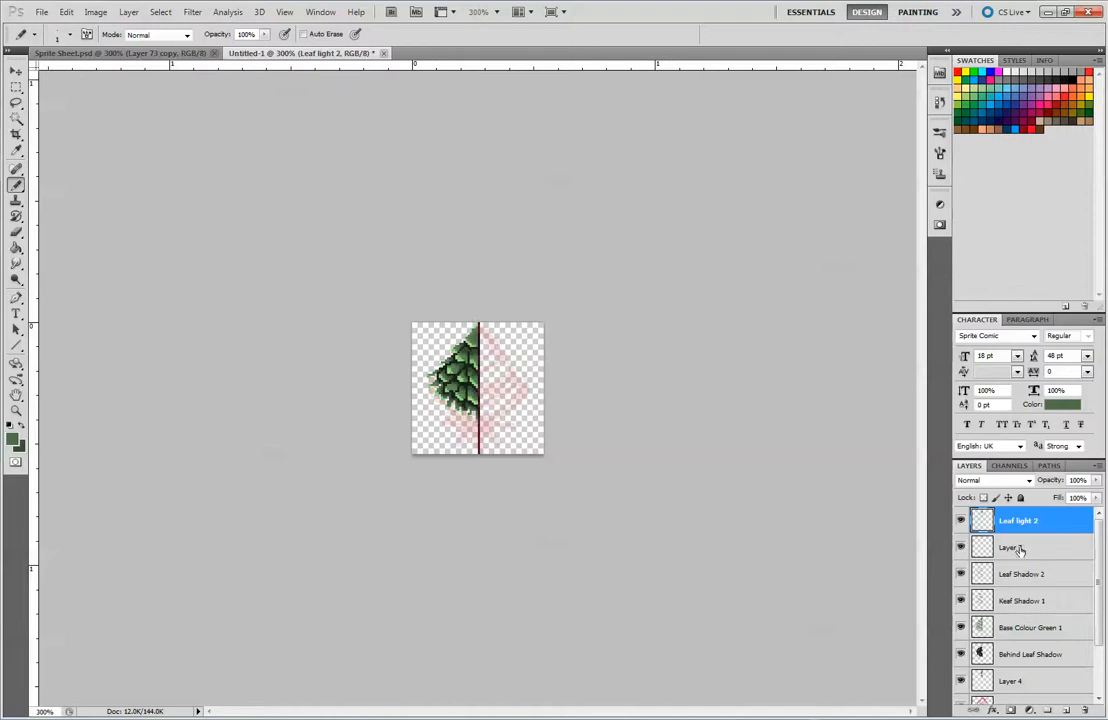
Rename Layer 7, the first highlight layer, as "Keaf Light 1".
double_click(1026, 548)
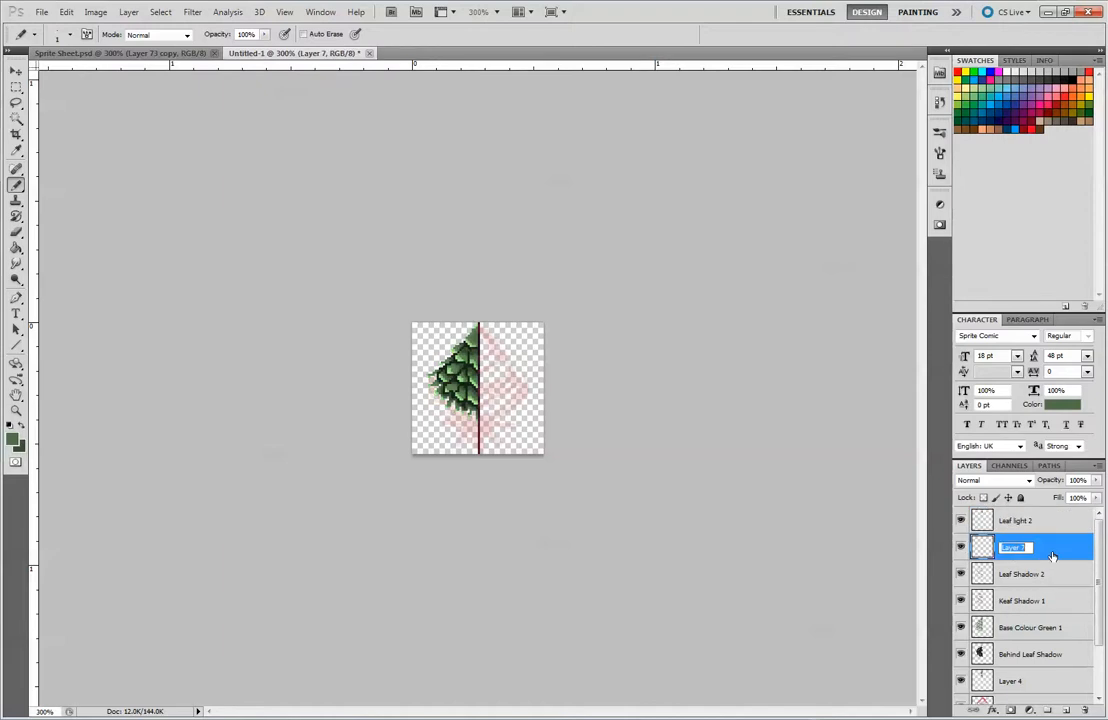
text(Lea)
text(f Light 1)
key(Return)
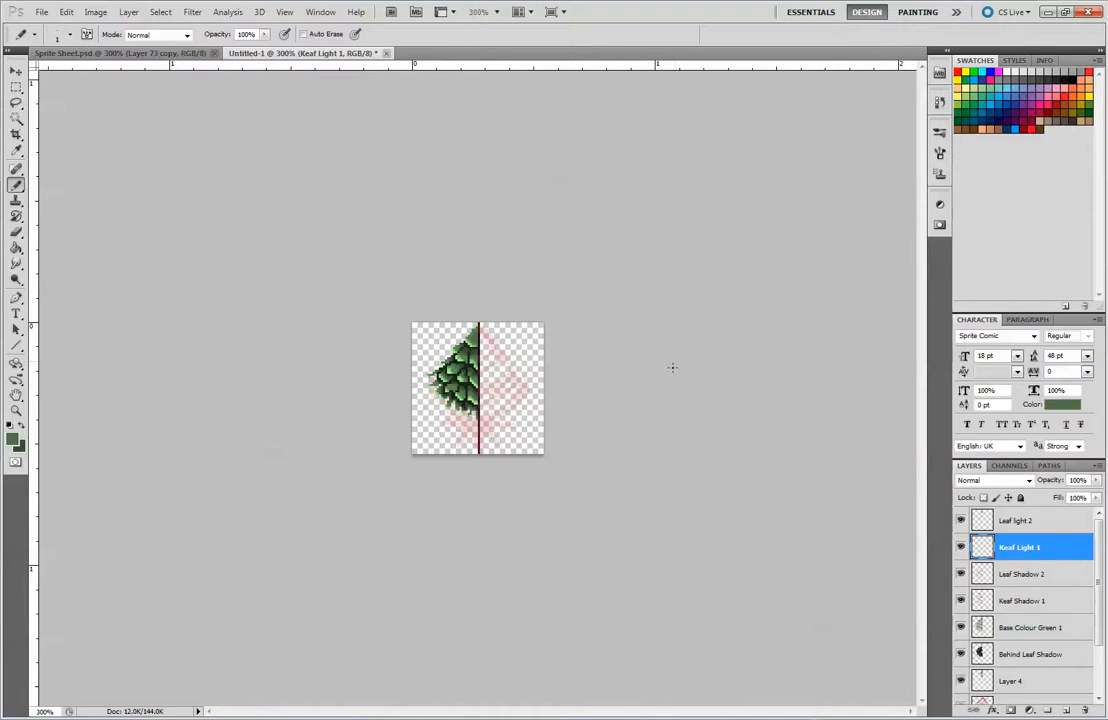
Save the document as the layered Photoshop file "Tree Tutorial" in the Tutorial Sprite folder, with Maximize Compatibility on.
scroll(655, 384, up, 5)
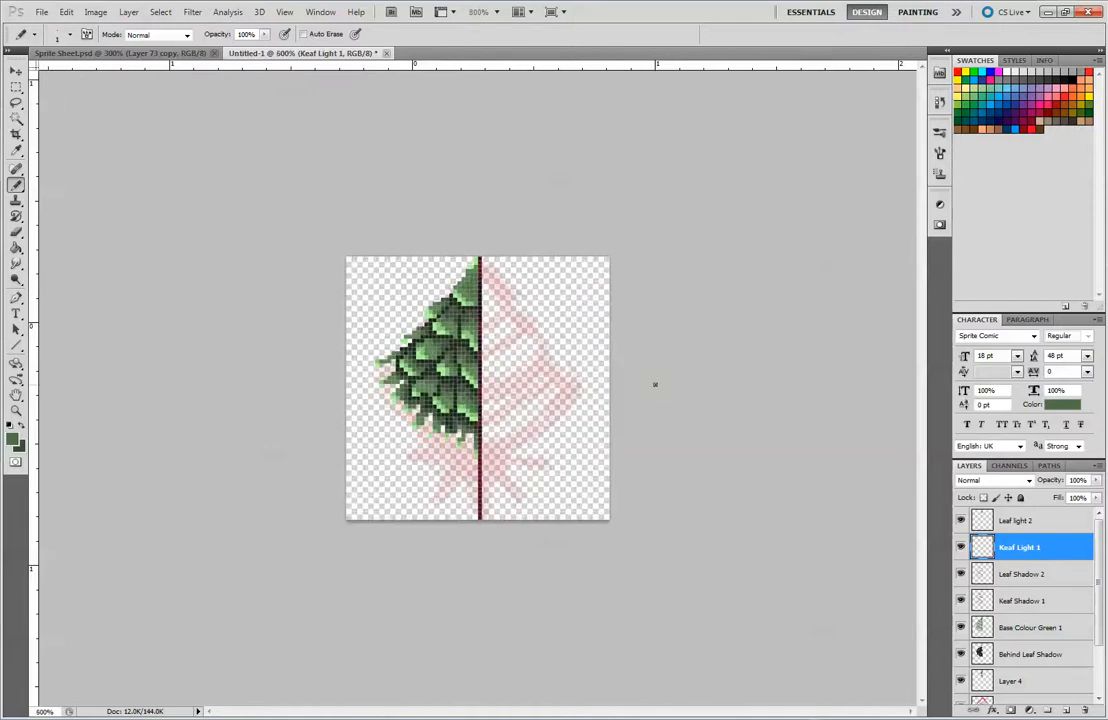
scroll(655, 384, down, 3)
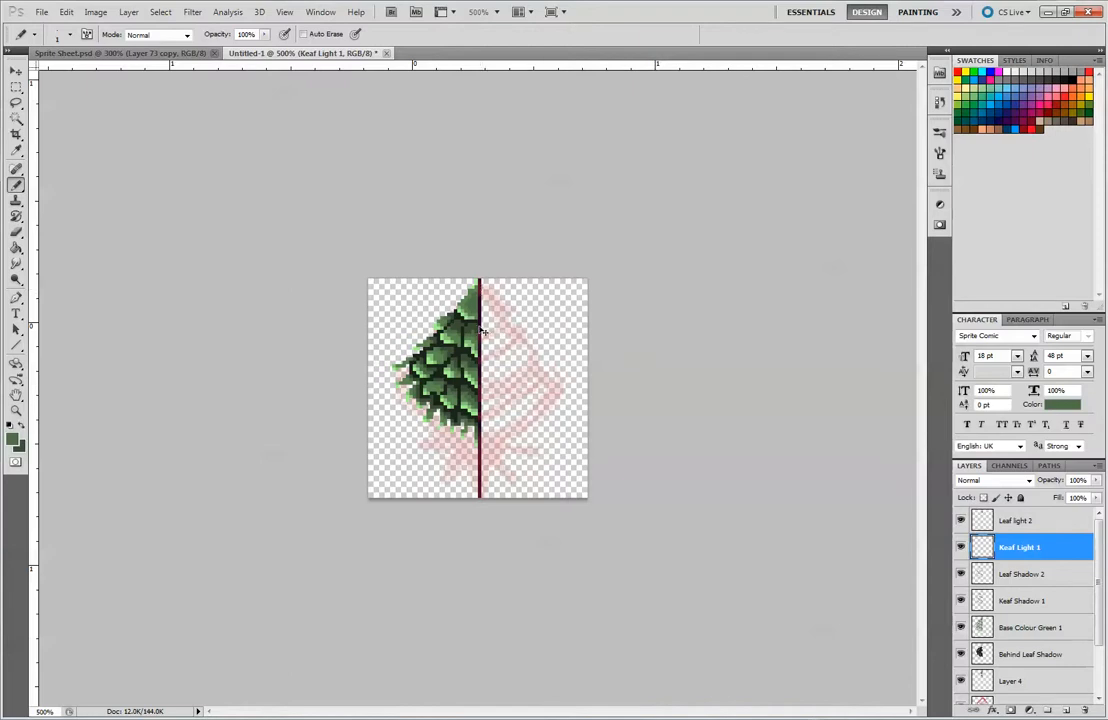
key(ctrl+s)
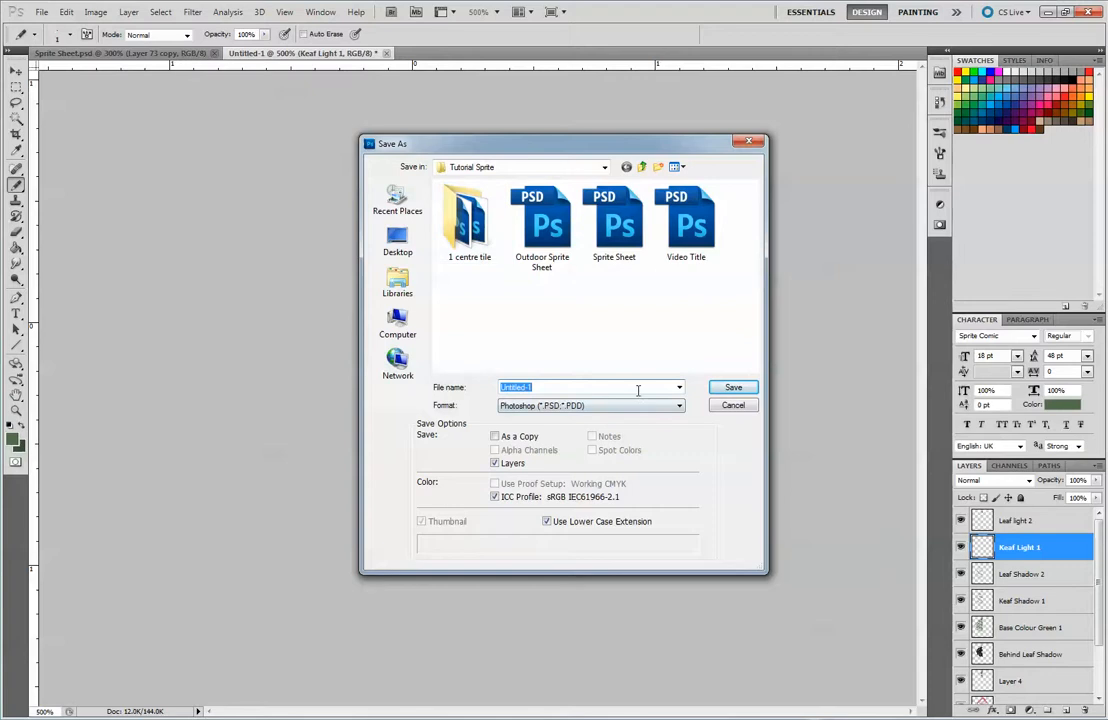
text(Tree Tutorial)
key(Return)
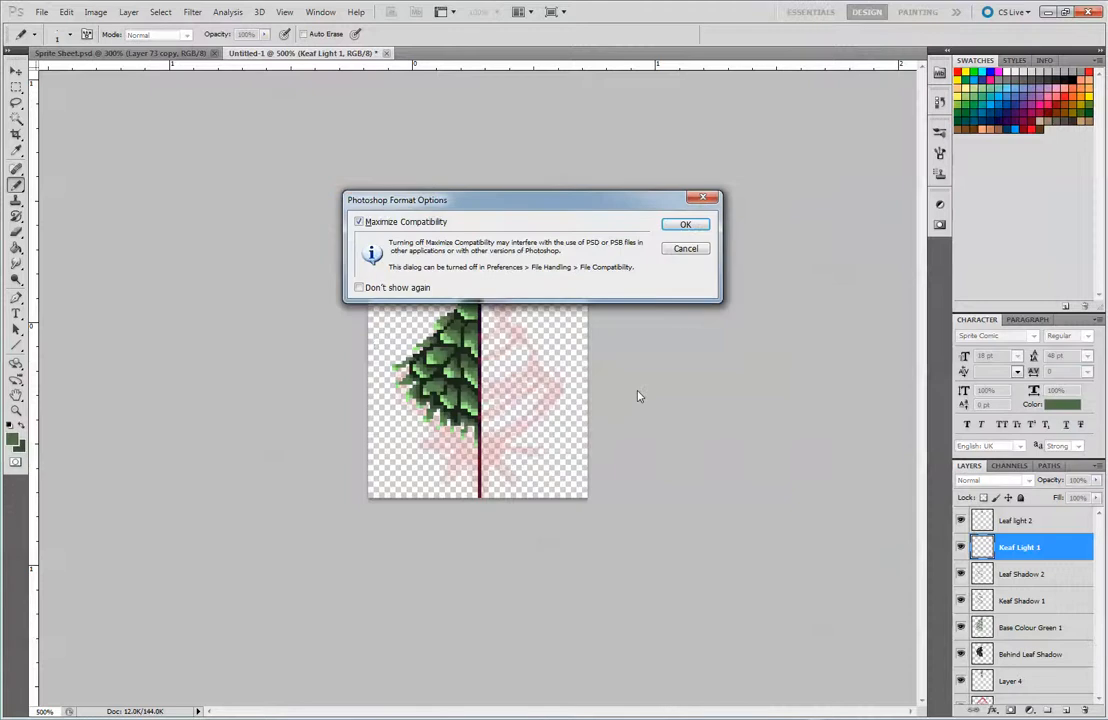
key(Return)
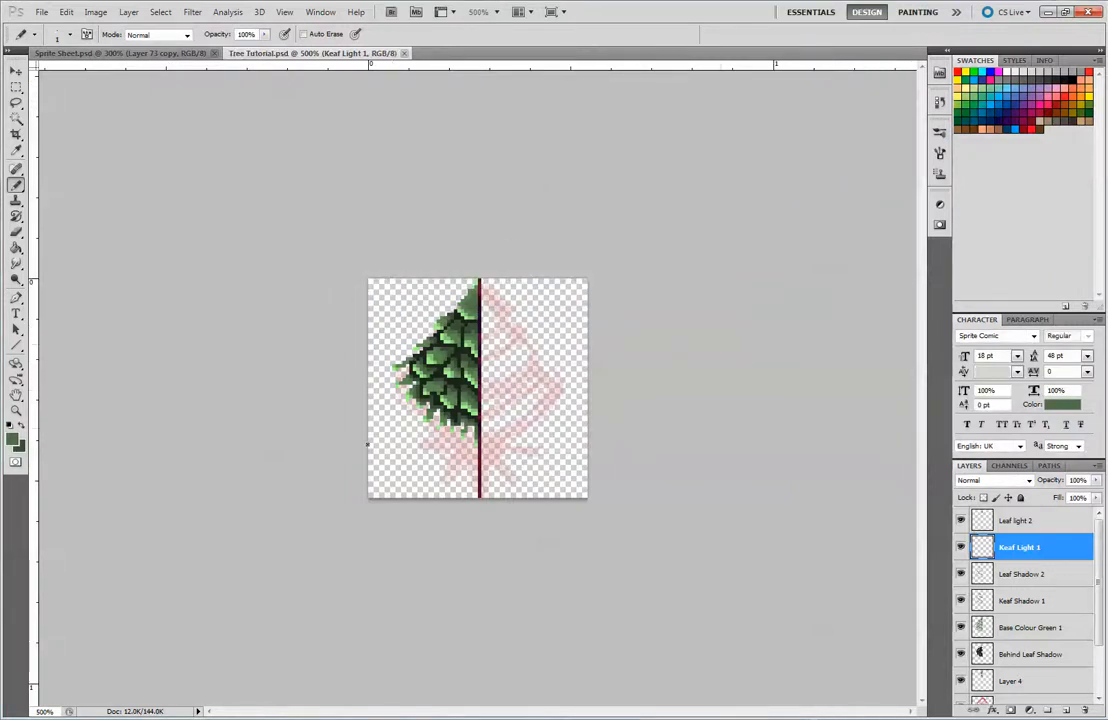
click(60, 716)
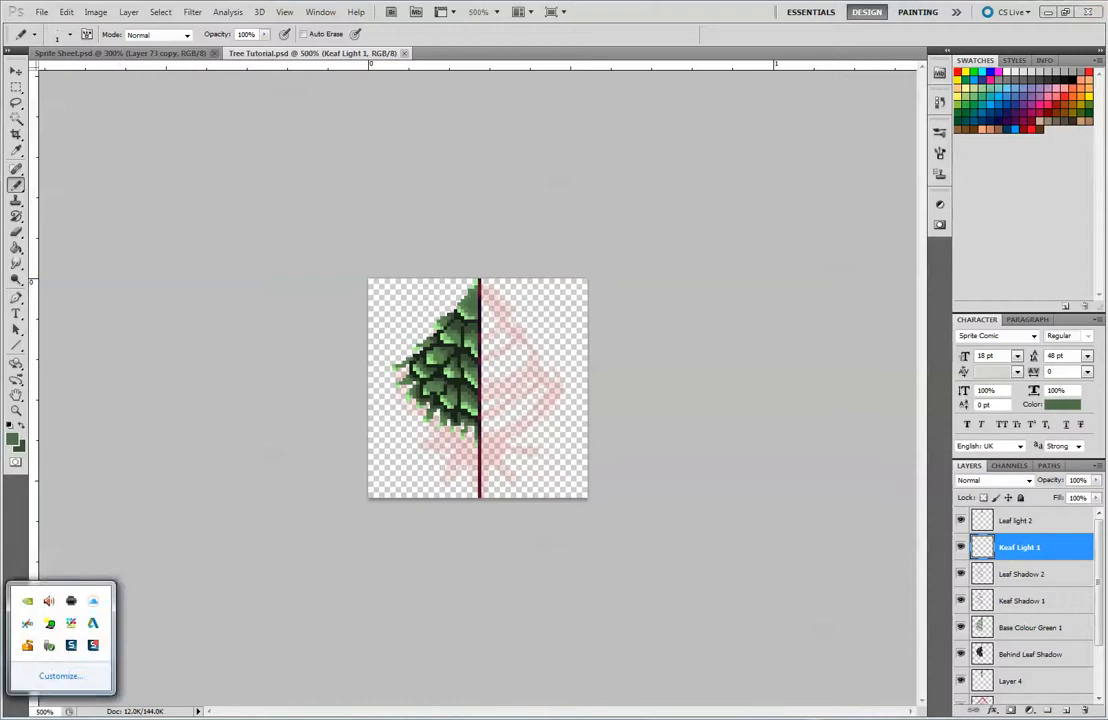